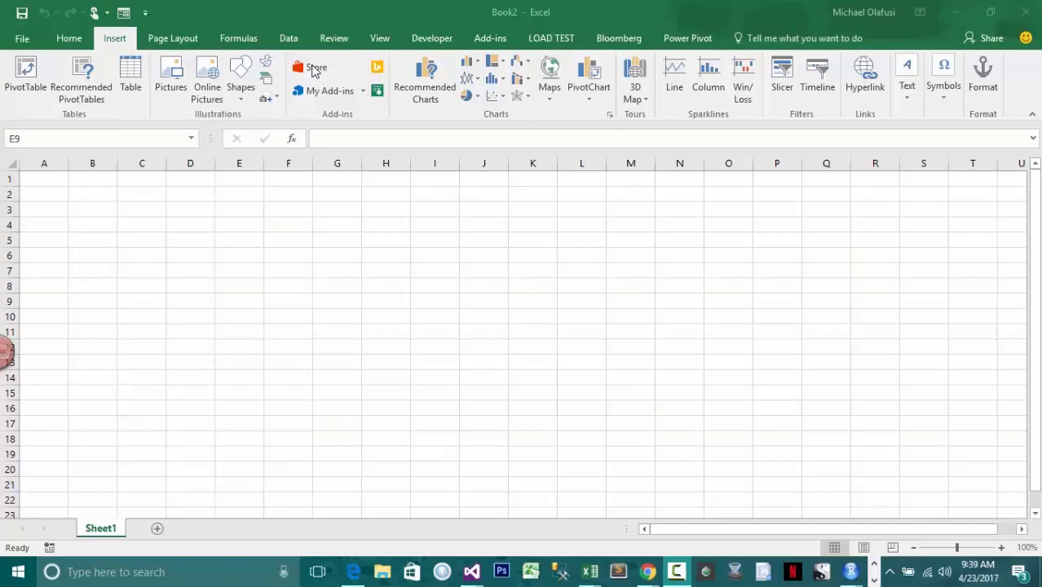
Search the Office add-in store for "nigerian market data"
click(314, 71)
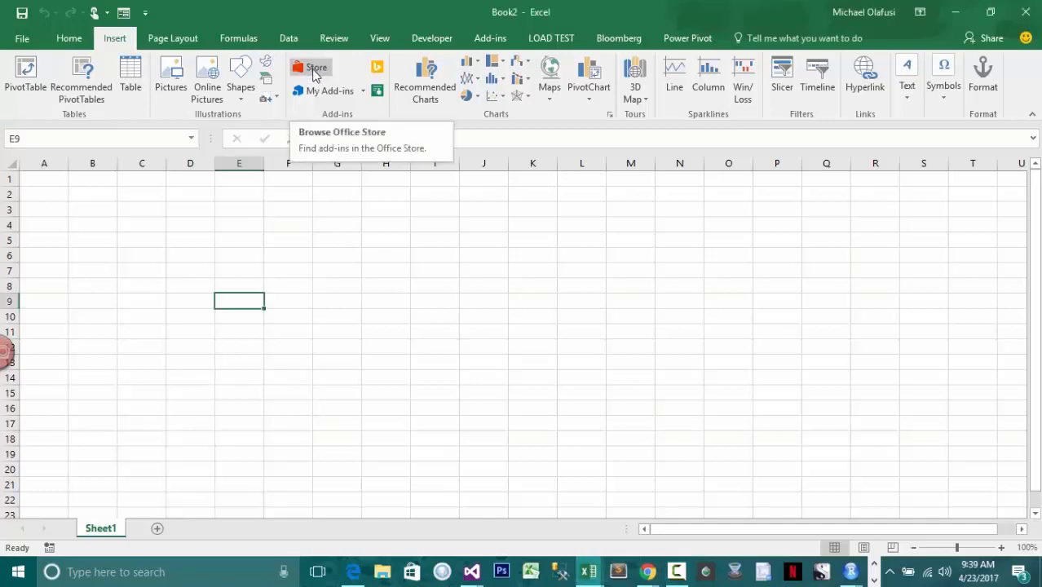
click(314, 70)
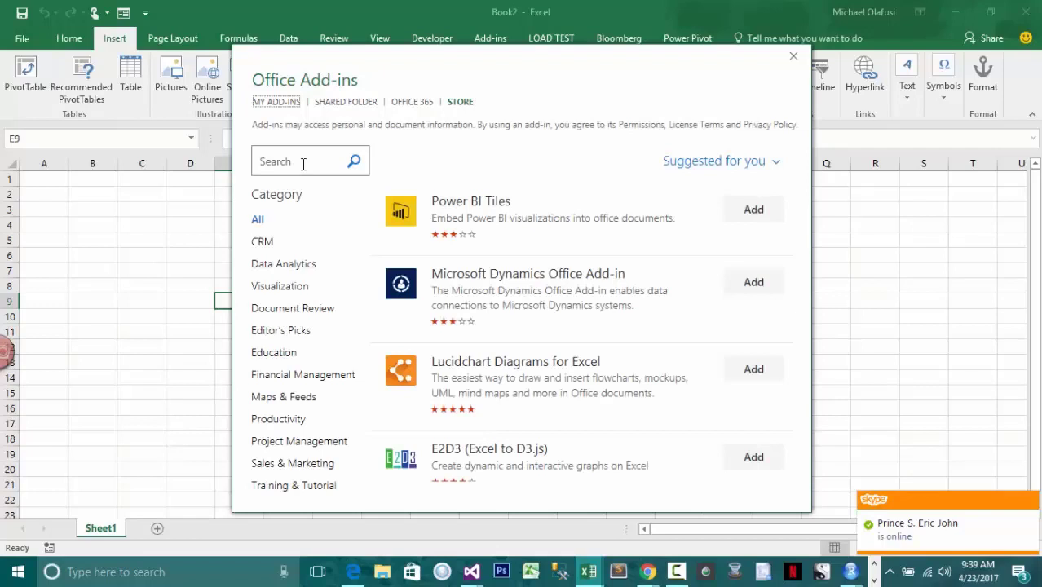
click(303, 164)
text(nige)
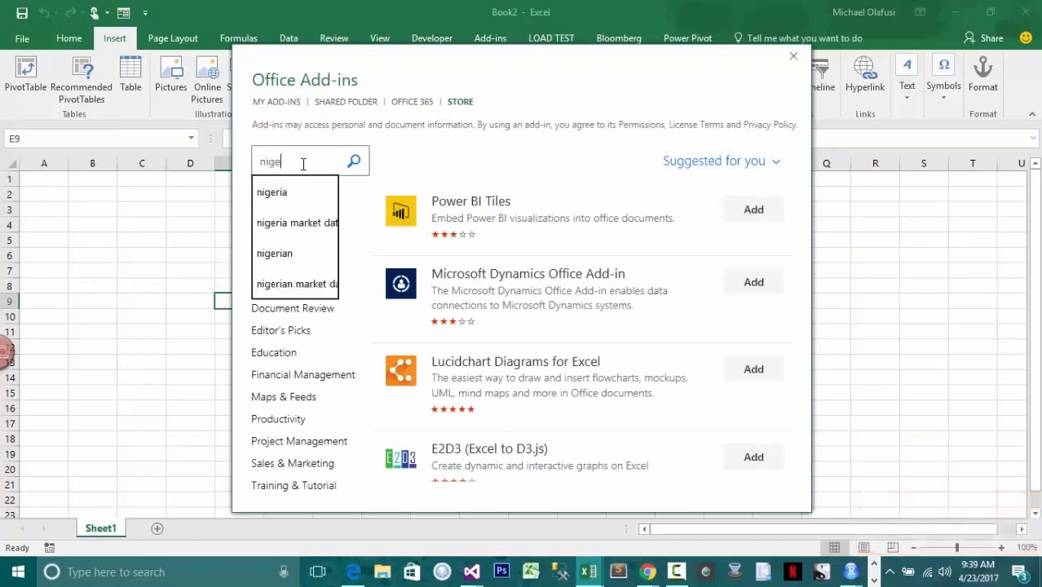
text(rian ma)
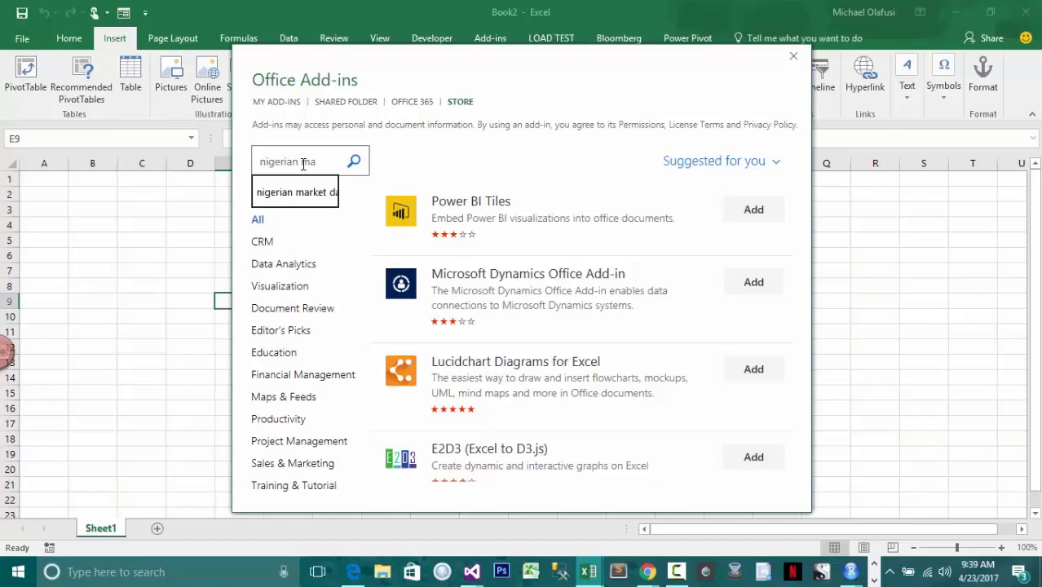
text(rket data)
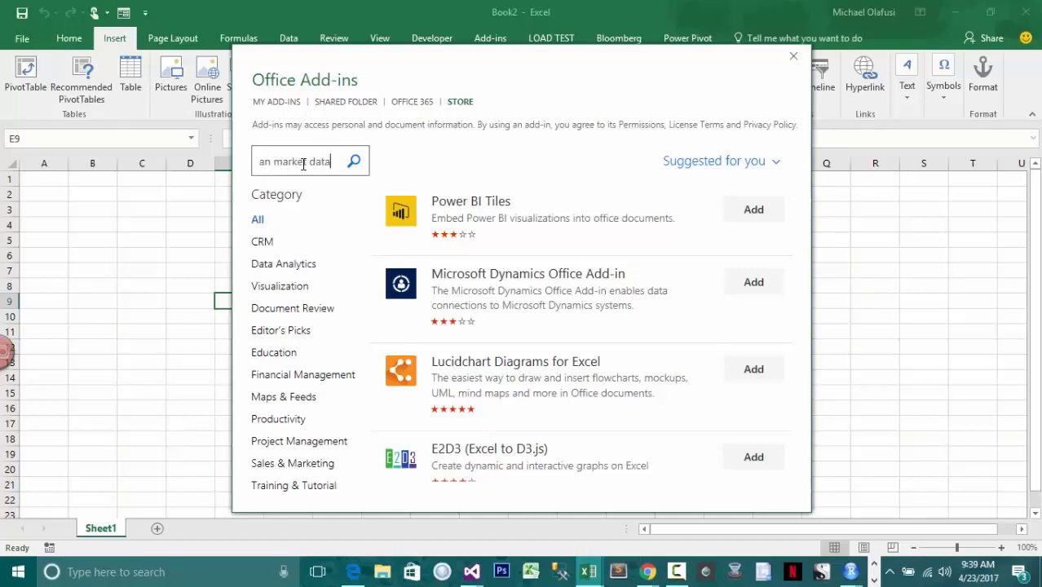
key(Return)
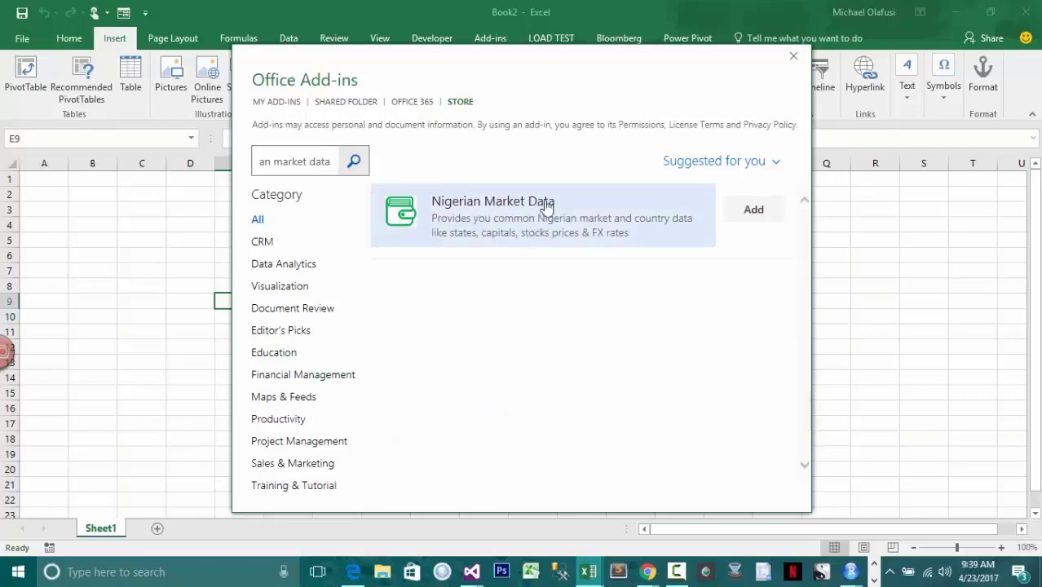
Add the Nigerian Market Data add-in, dismiss its launch notice and open the add-in's pane
click(758, 224)
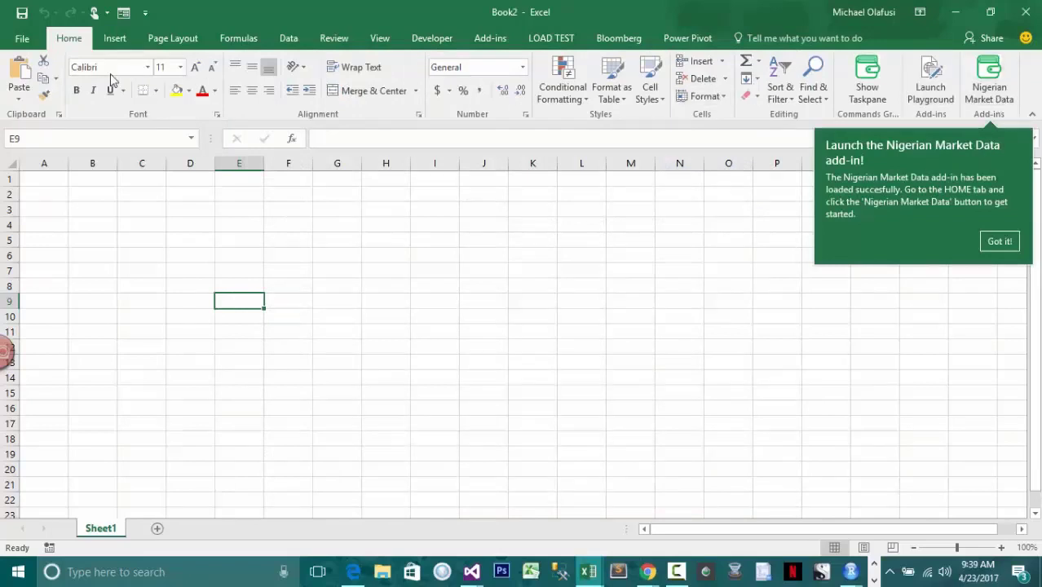
click(967, 92)
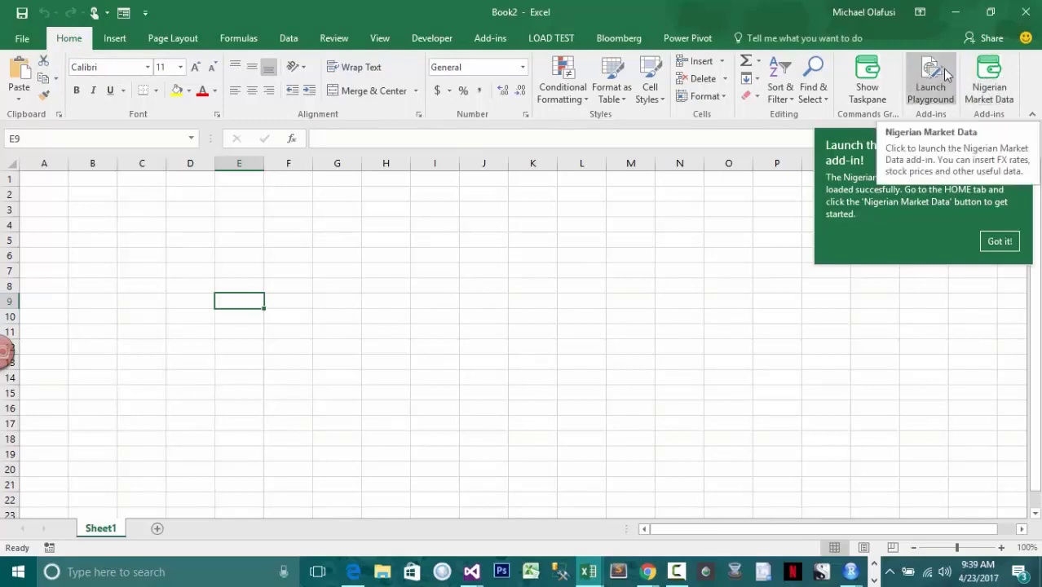
click(1000, 242)
click(980, 86)
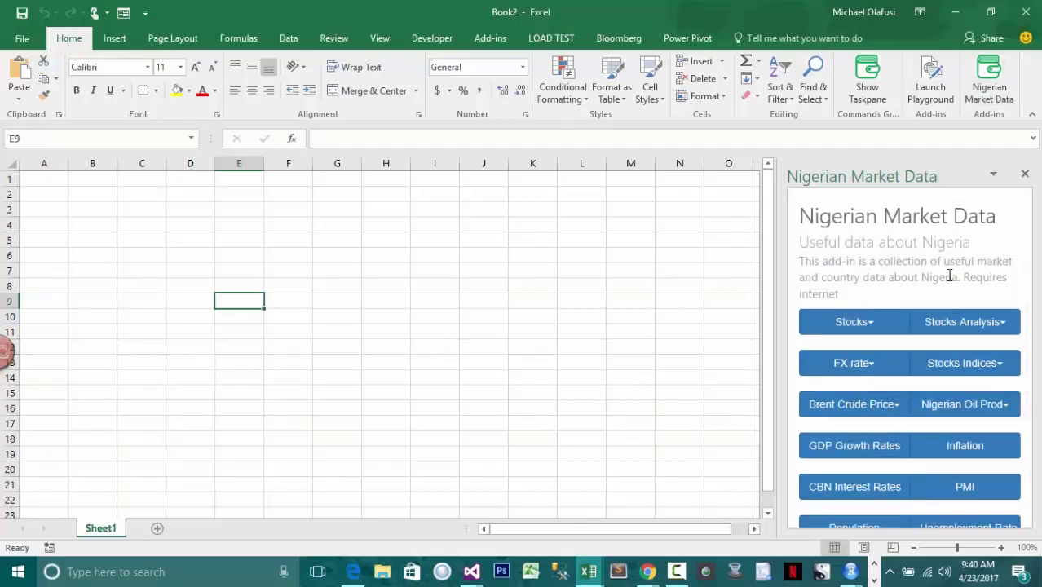
Insert yesterday's stock data from the Nigerian Market Data add-in, starting at cell A1
scroll(947, 269, down, 3)
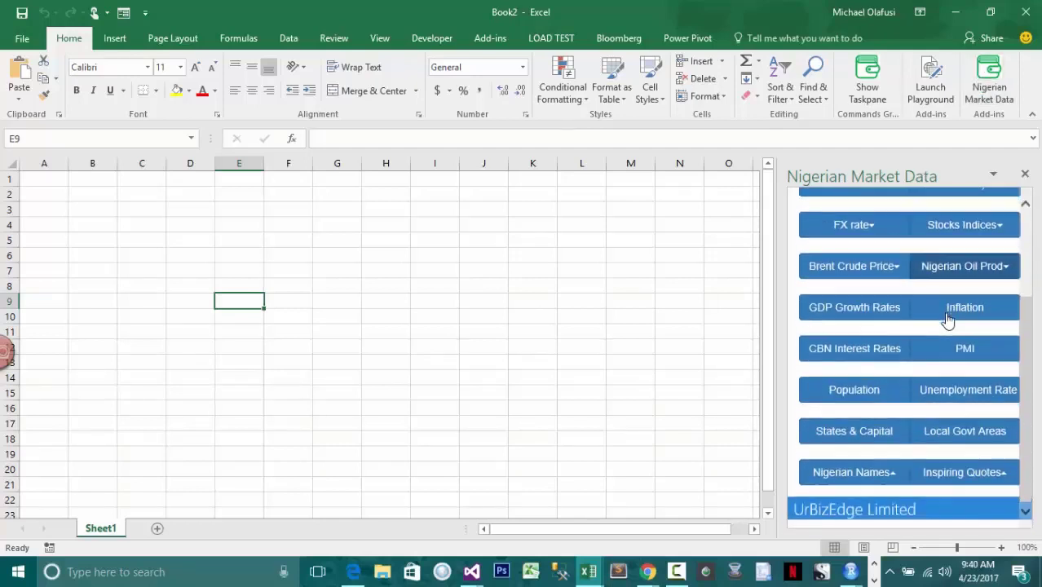
scroll(921, 326, up, 3)
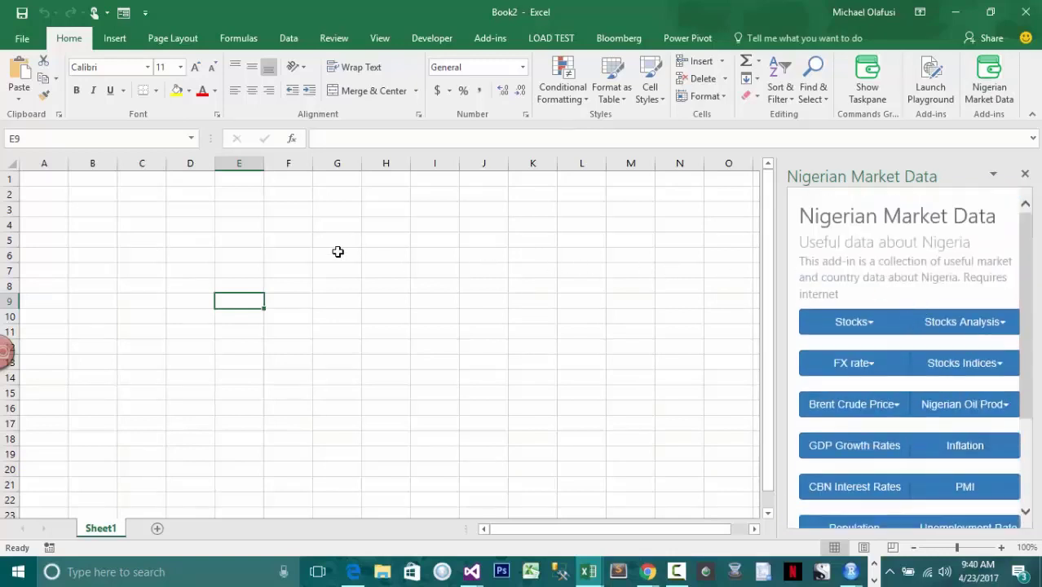
click(871, 327)
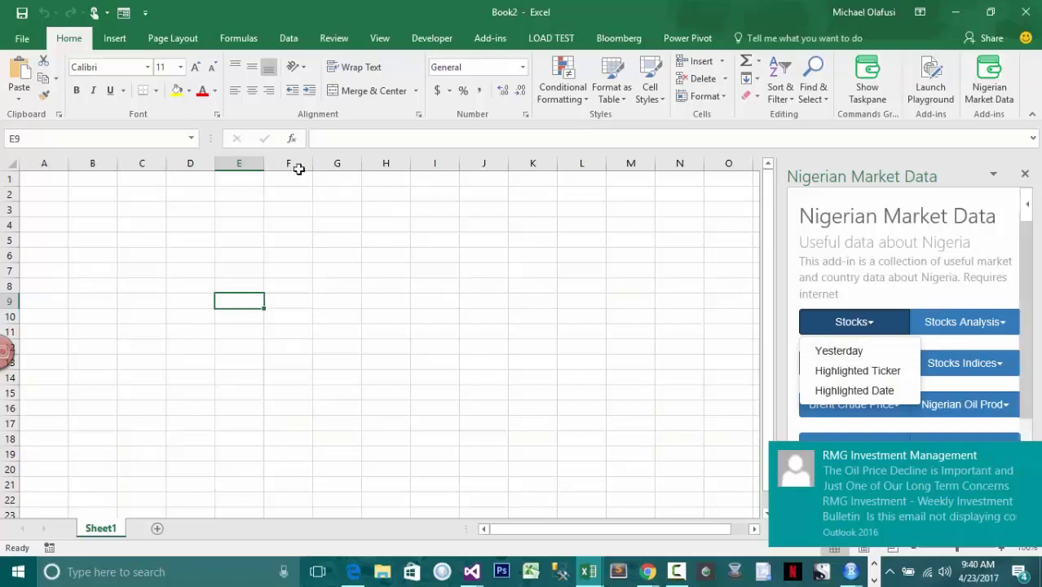
click(56, 181)
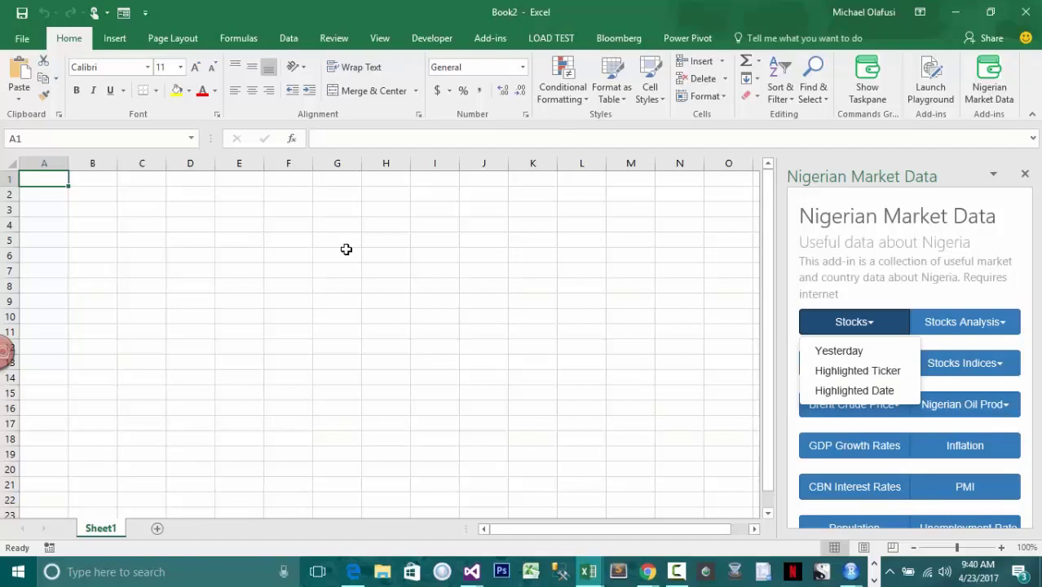
click(850, 353)
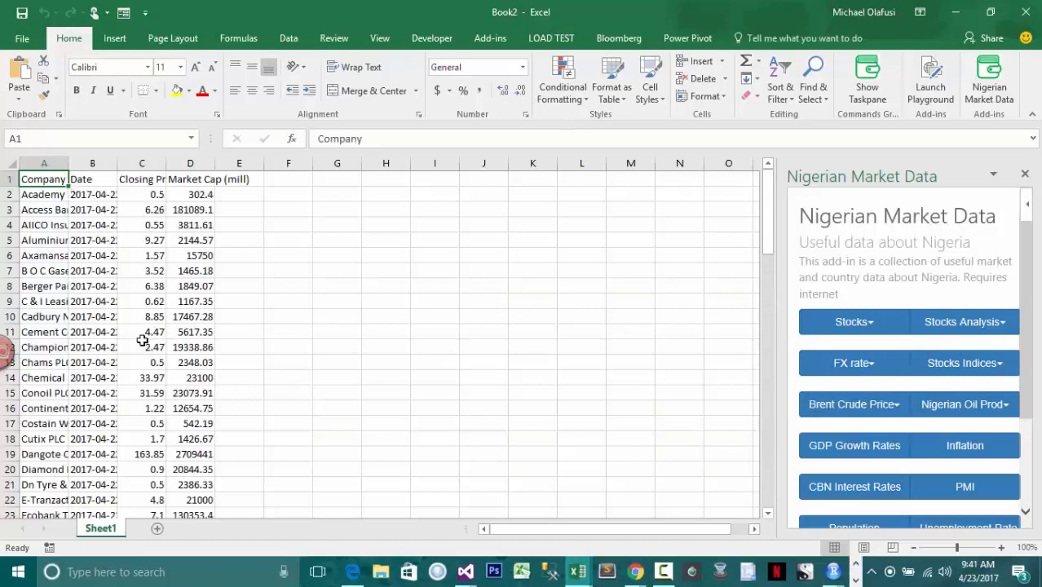
Autofit the Company and Date columns to their contents and look over the closing prices
double_click(68, 157)
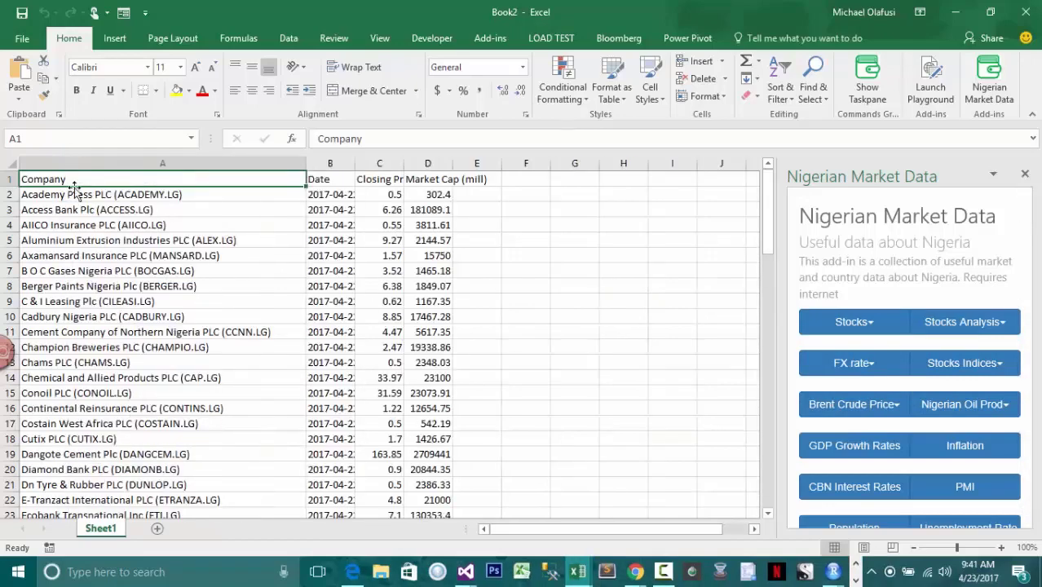
double_click(357, 163)
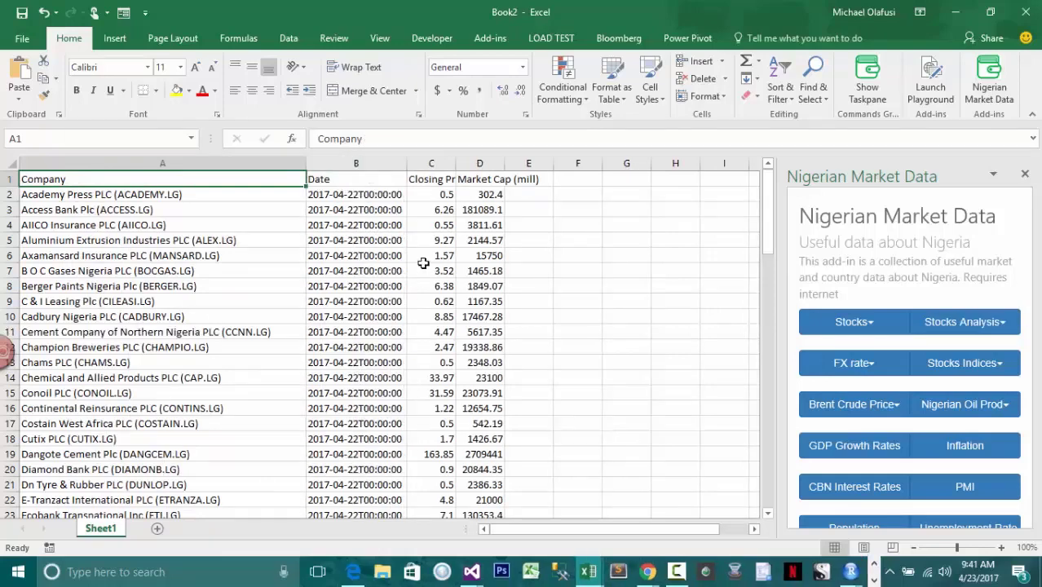
drag(441, 196, 437, 456)
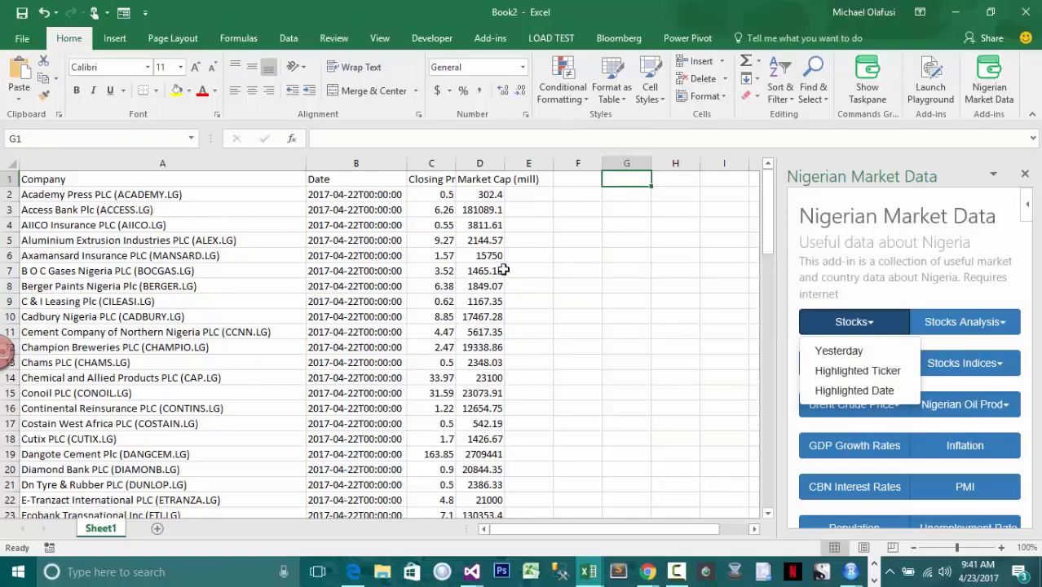
Enter the stock ticker ACCESS.LG in cell G2
click(628, 194)
text(A)
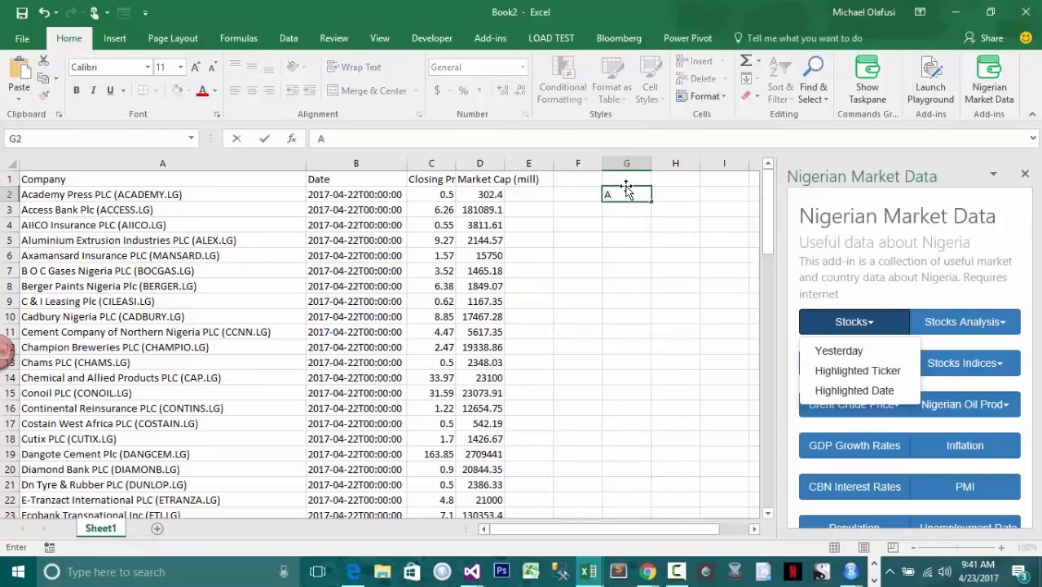
text(CCESS.)
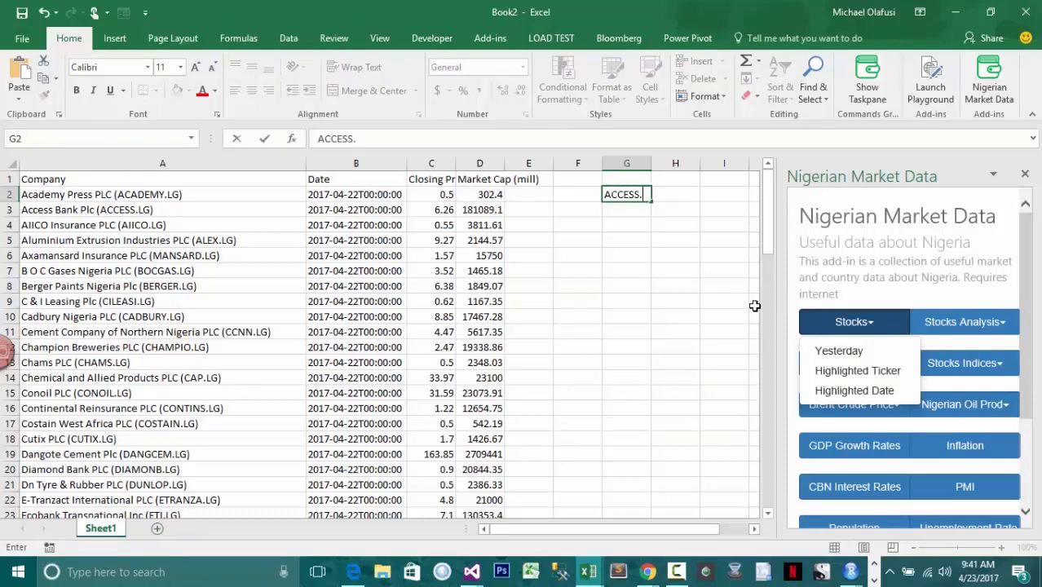
text(LG)
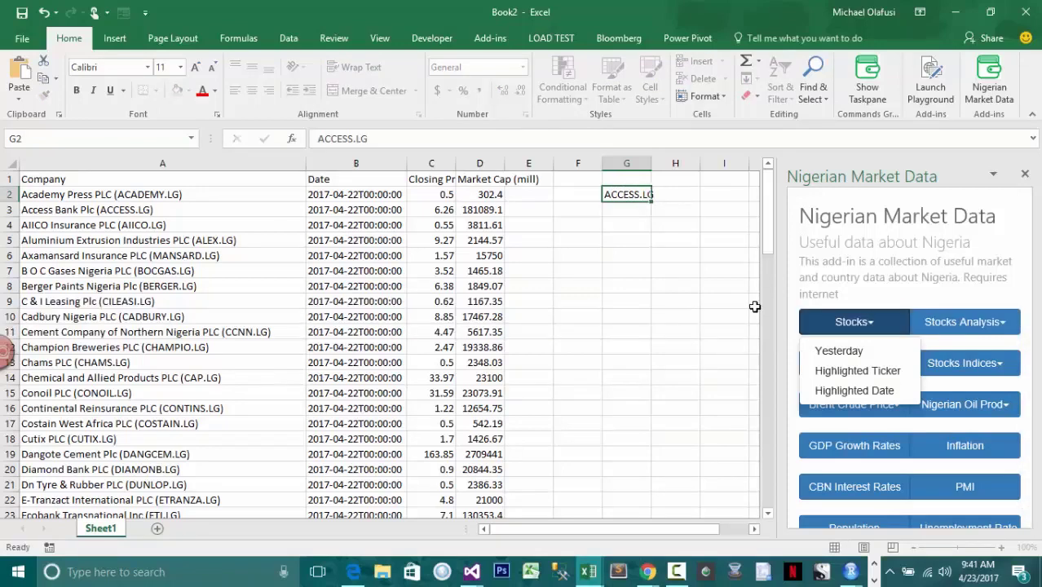
key(Return)
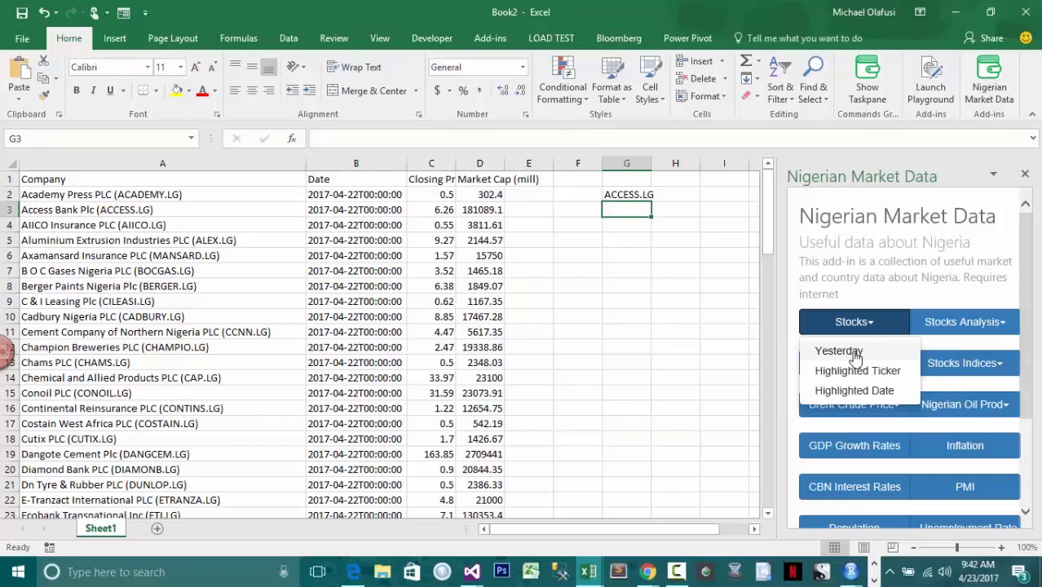
Enter "Thomson Reuters" as a note in cell F6 and clear the cell again
click(89, 226)
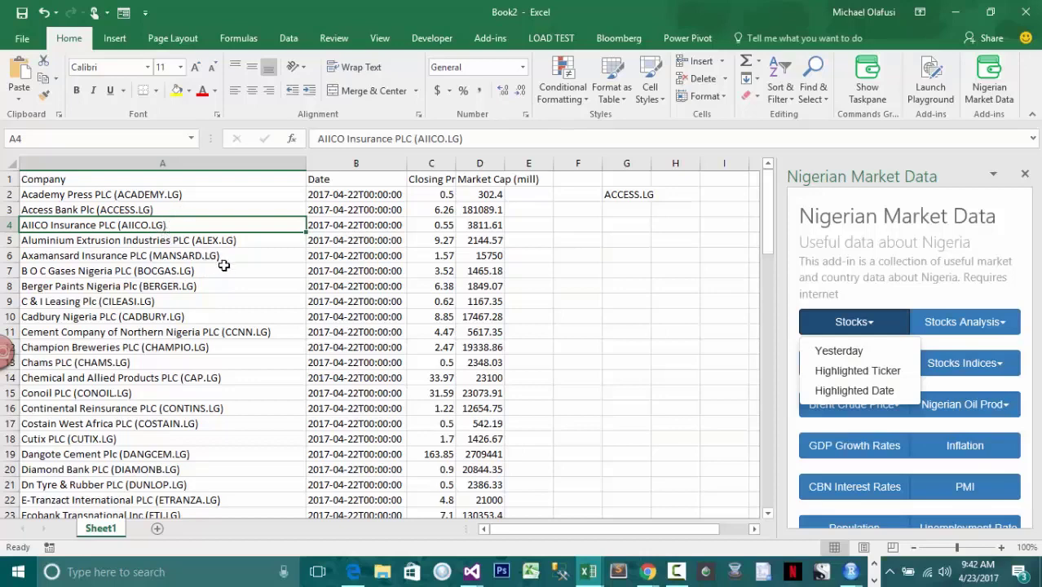
click(563, 255)
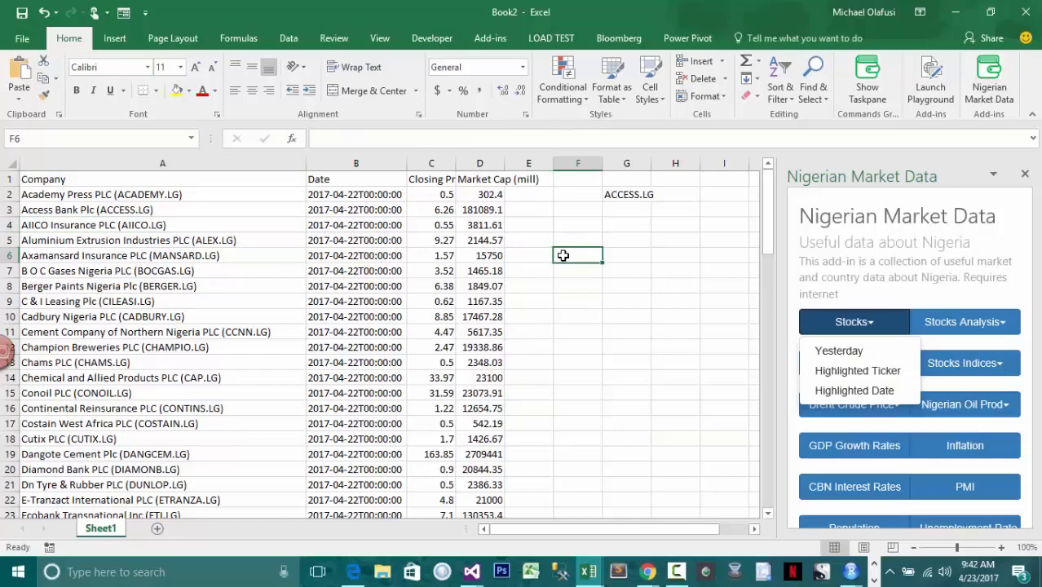
text(Thom)
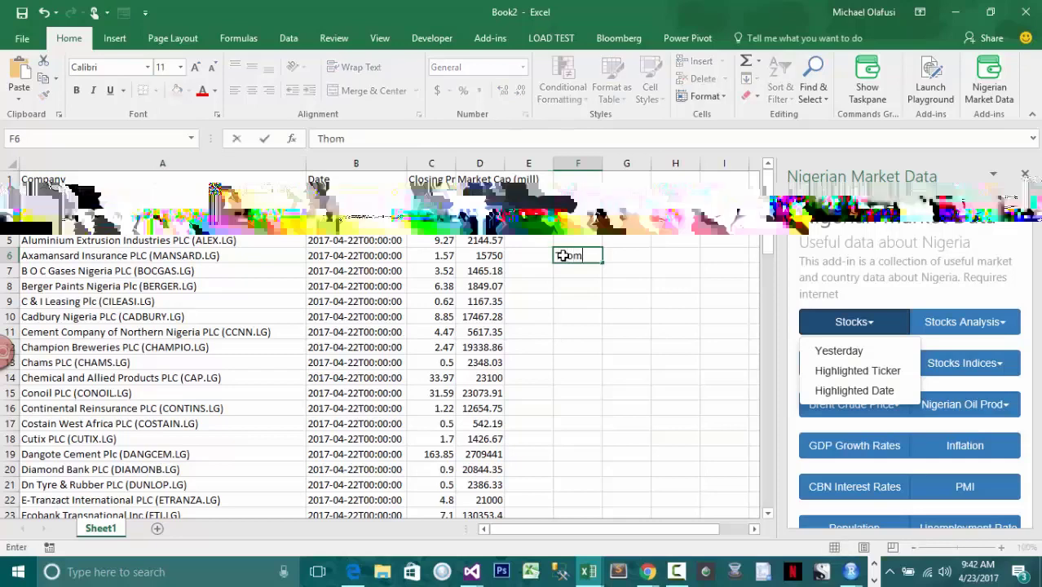
text(son Te)
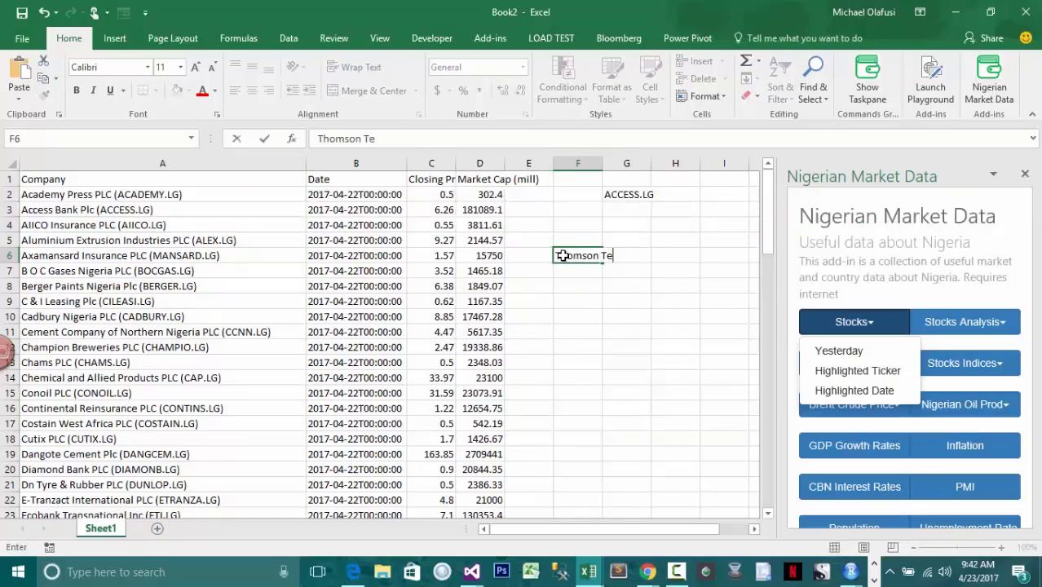
key(BackSpace)
text(he)
key(BackSpace)
key(BackSpace)
key(BackSpace)
key(BackSpace)
text(Re)
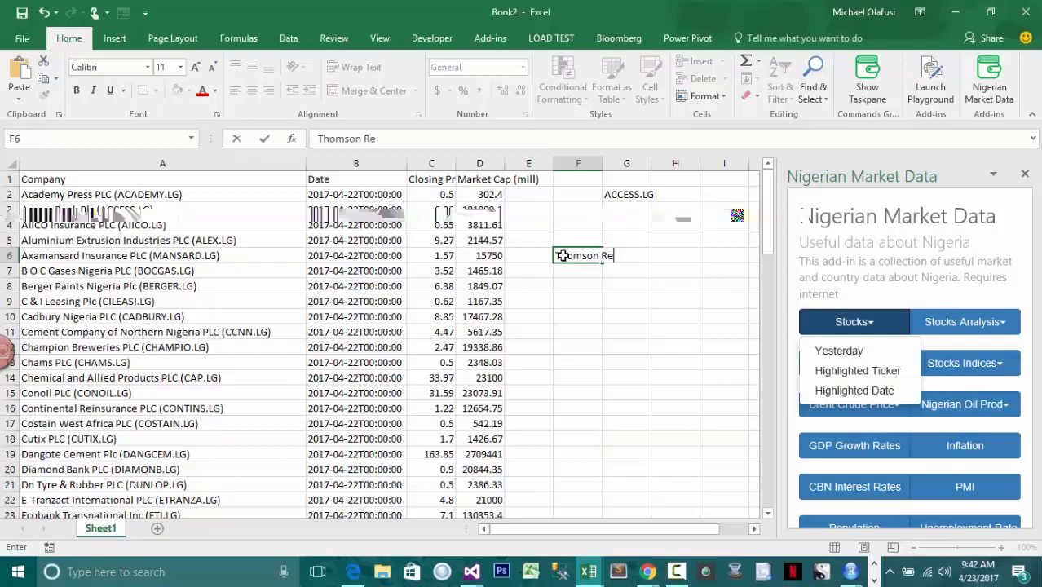
text(uetr)
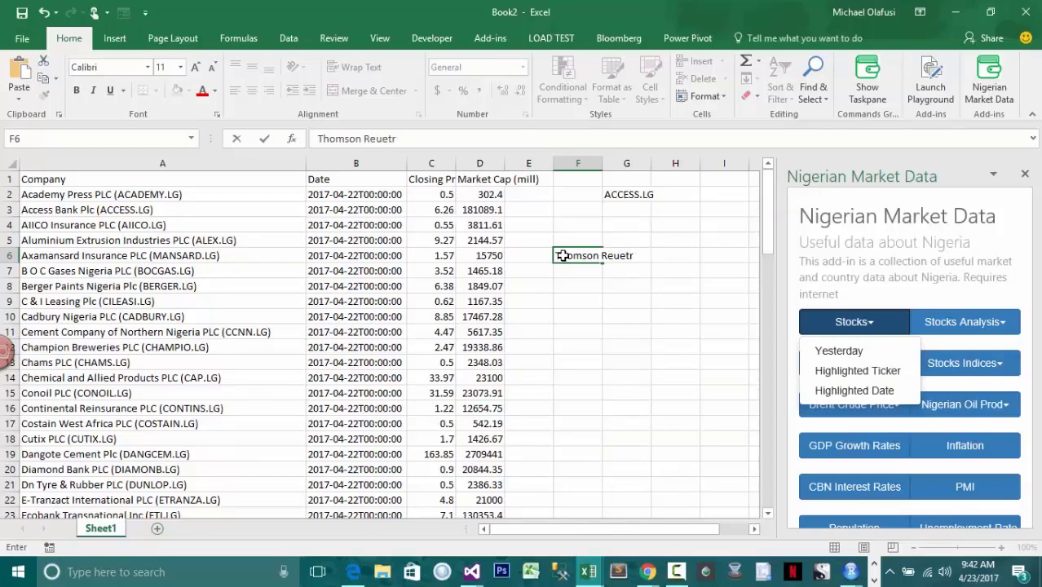
key(BackSpace)
key(BackSpace)
key(BackSpace)
text(ters)
key(Return)
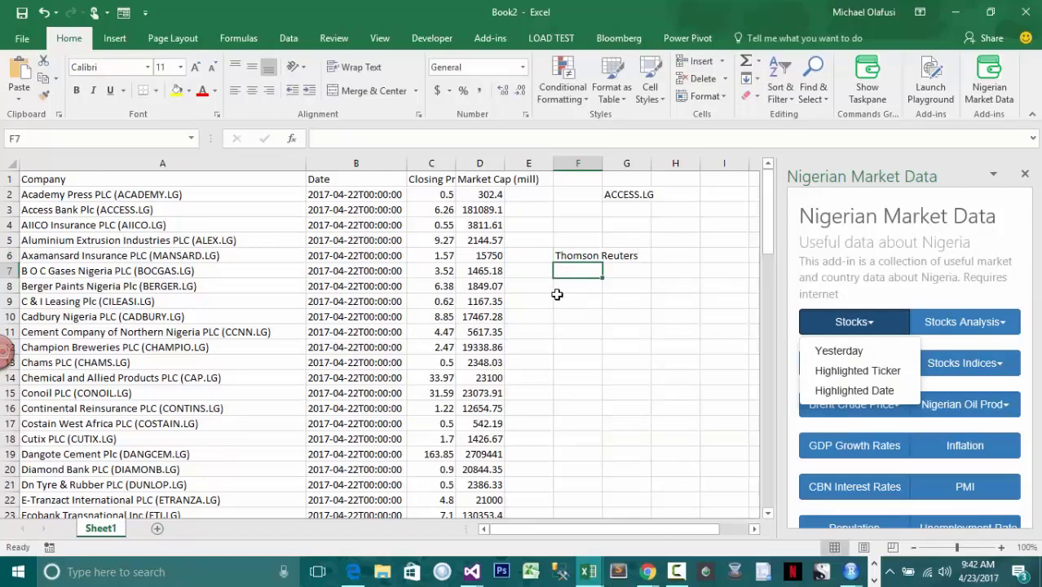
click(571, 255)
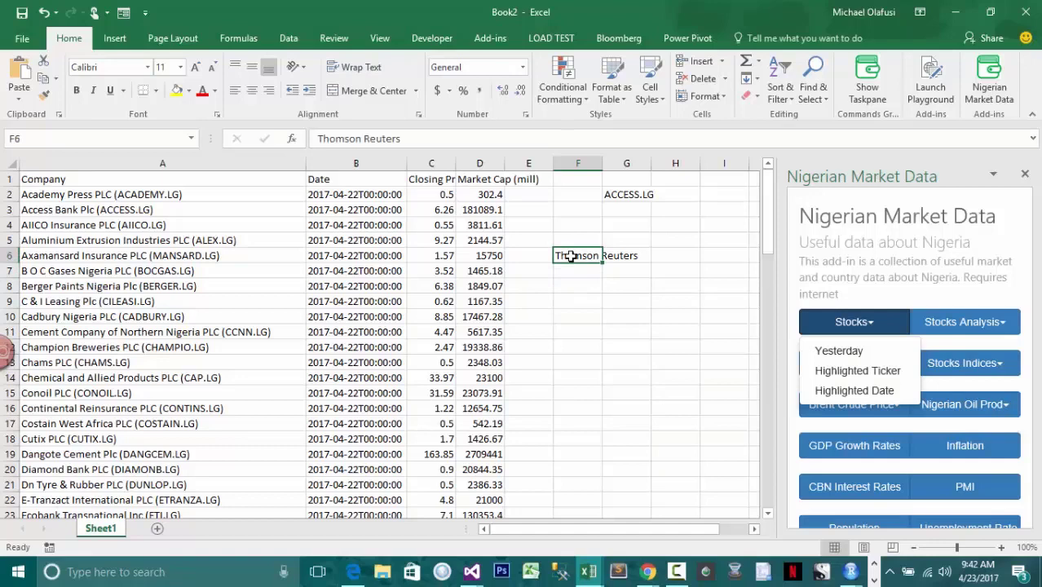
key(Delete)
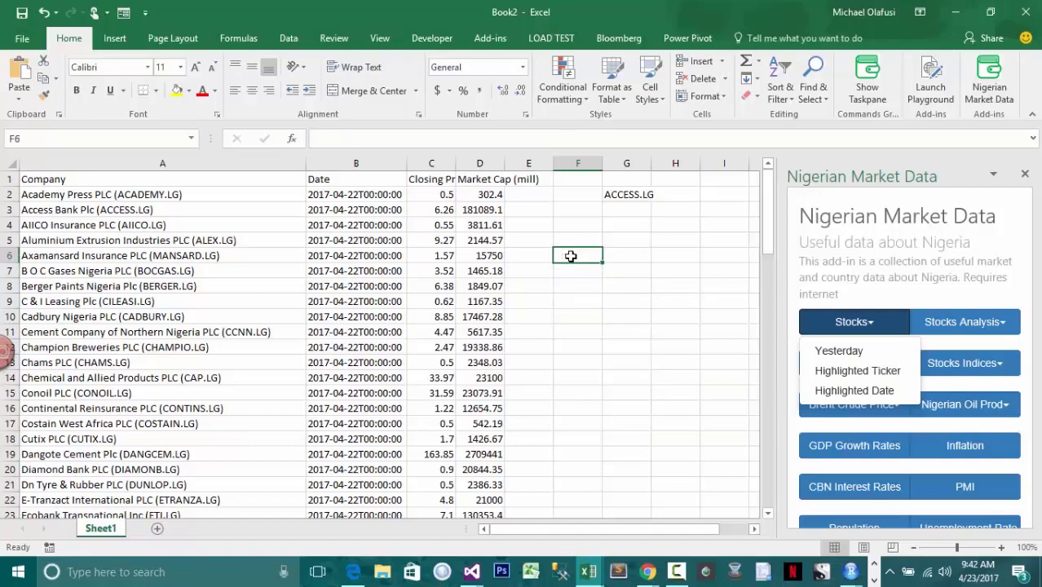
Insert the stock history for the highlighted ticker in cell G2 and check the data down to its last row
click(628, 194)
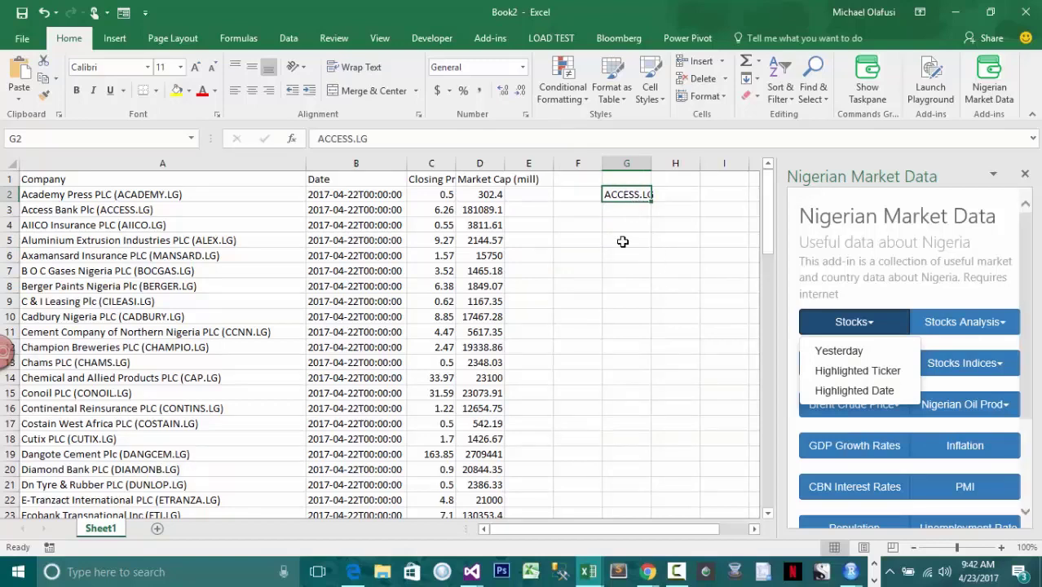
click(816, 372)
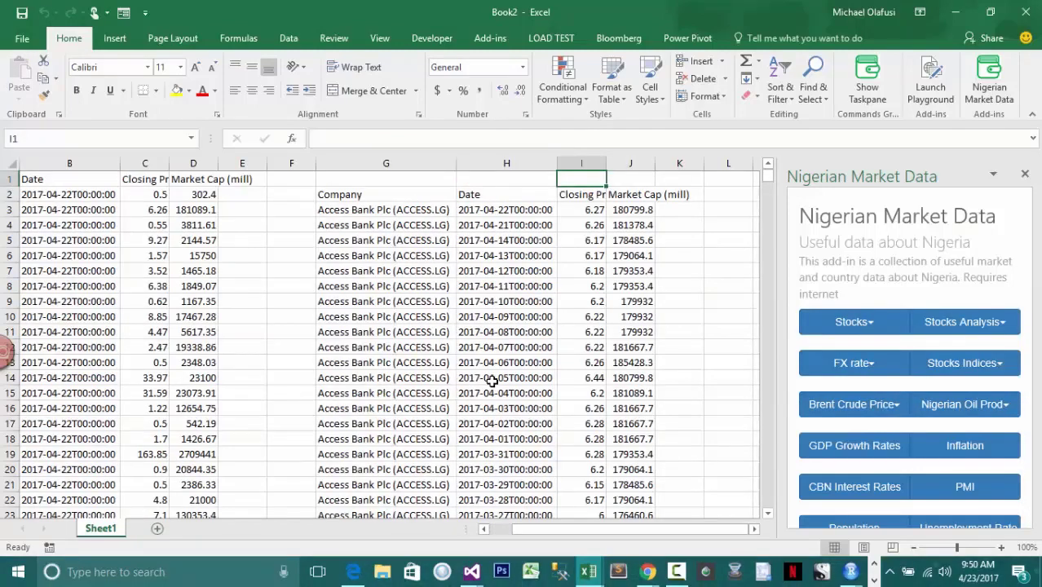
click(408, 209)
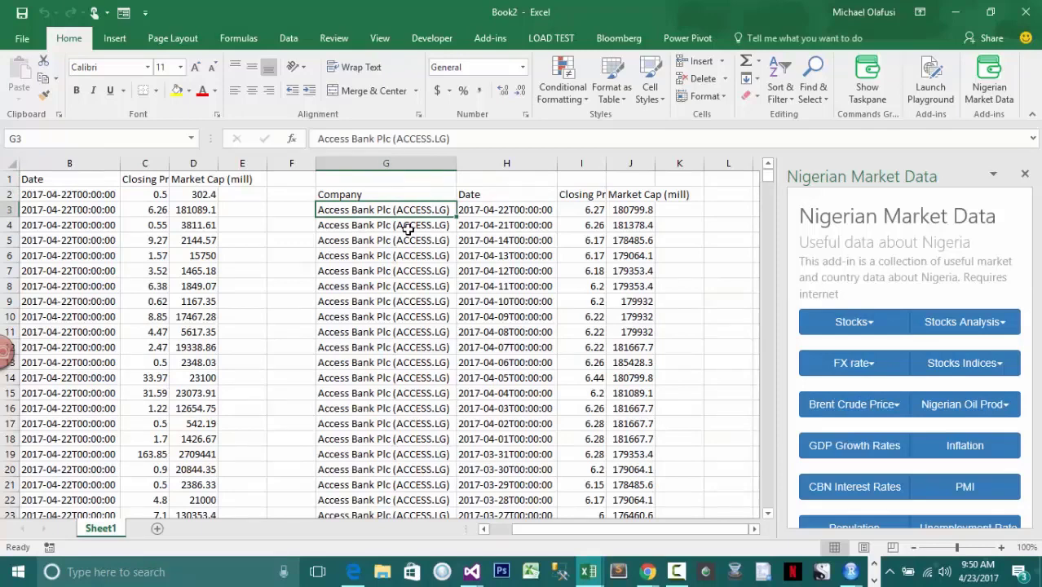
key(ctrl+Down)
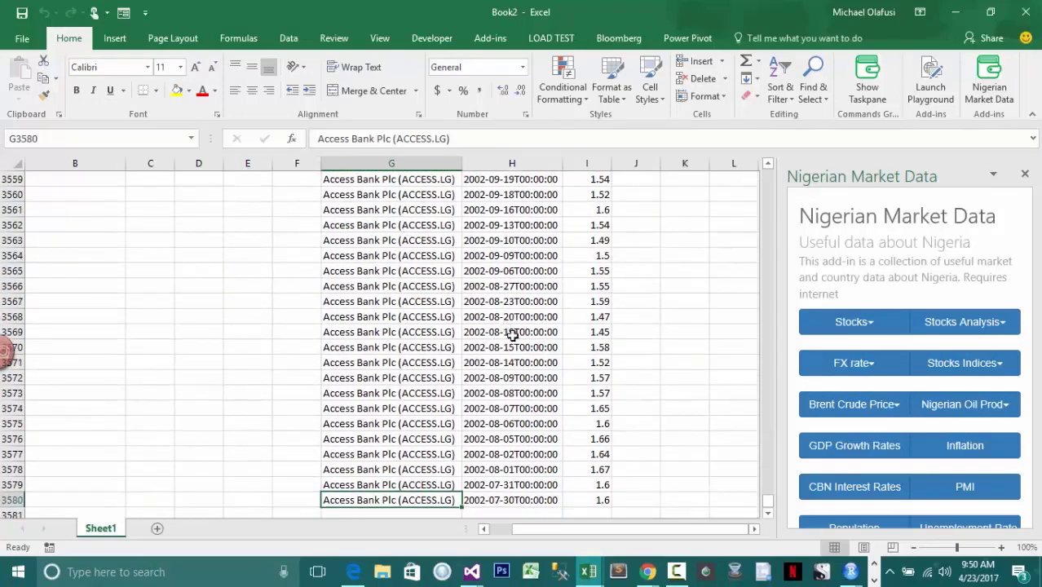
key(ctrl+Up)
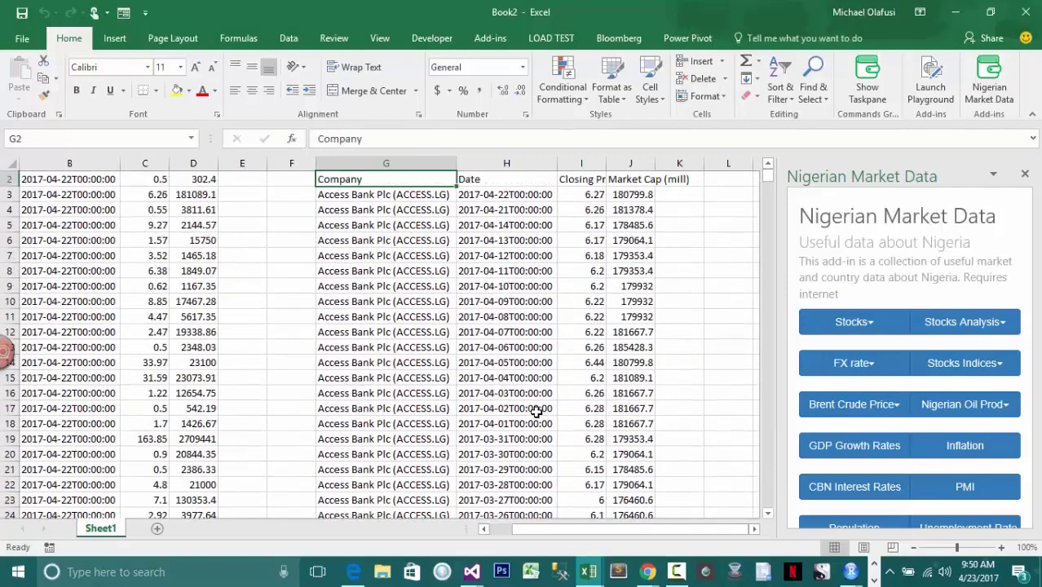
Format the empty cell M2 as Text
click(734, 179)
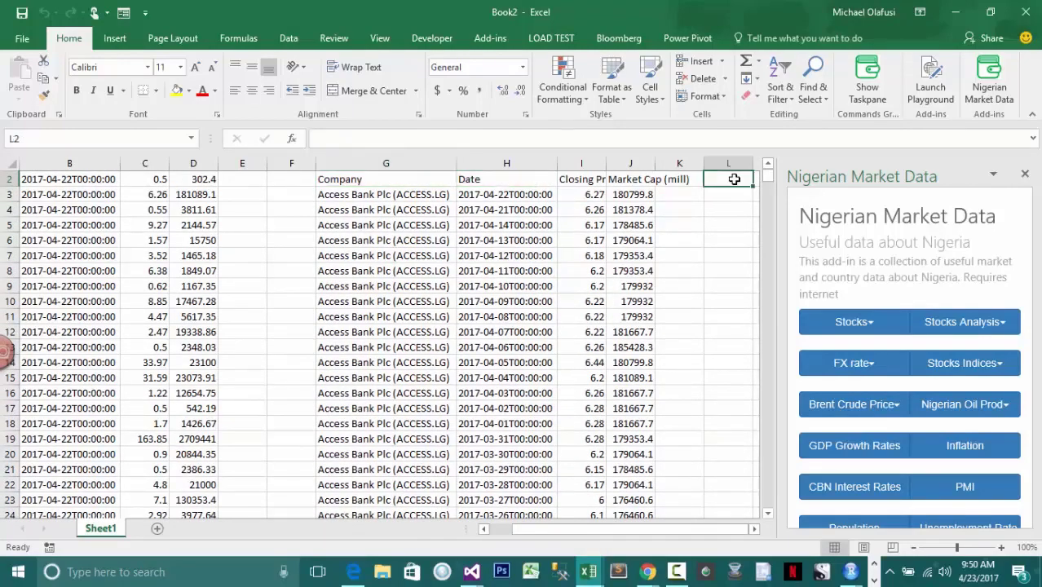
key(Right)
click(854, 321)
click(877, 392)
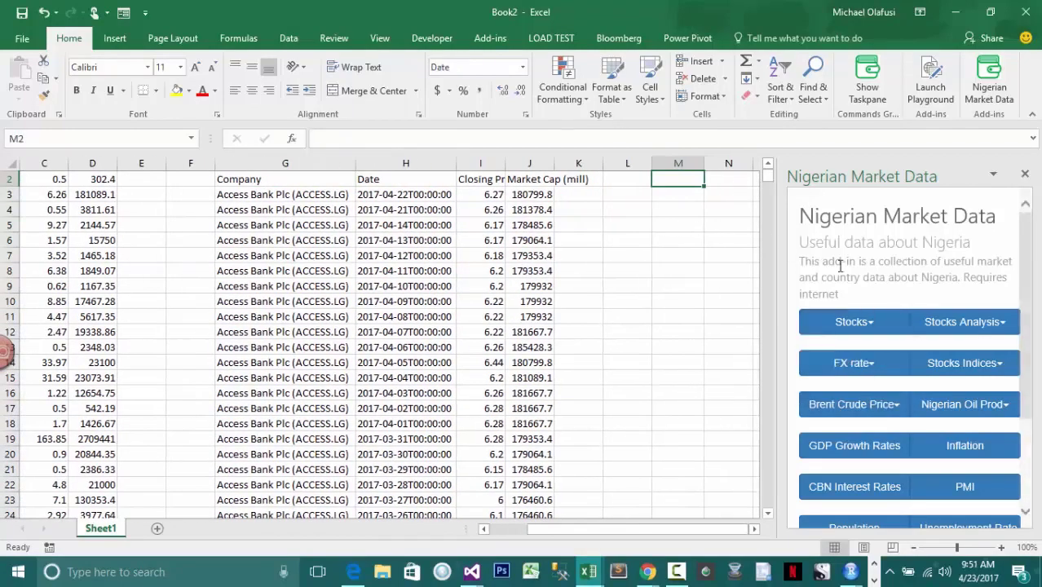
click(872, 322)
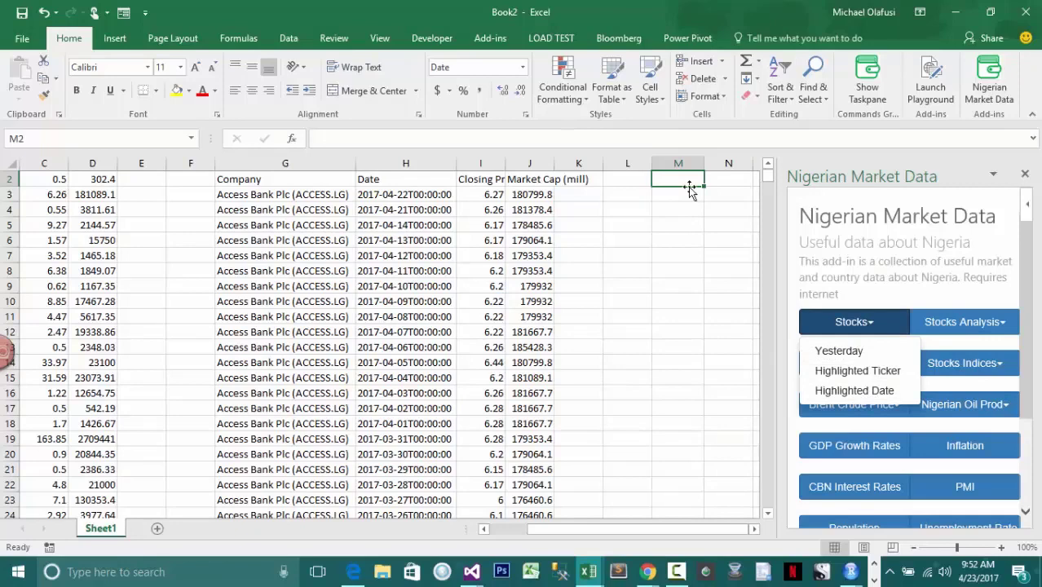
click(523, 68)
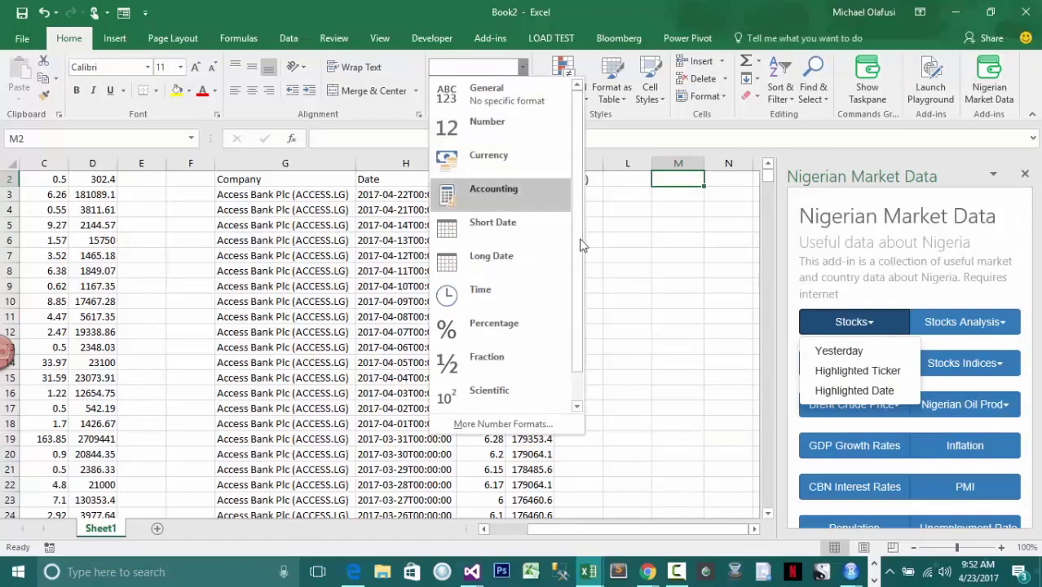
scroll(557, 338, down, 1)
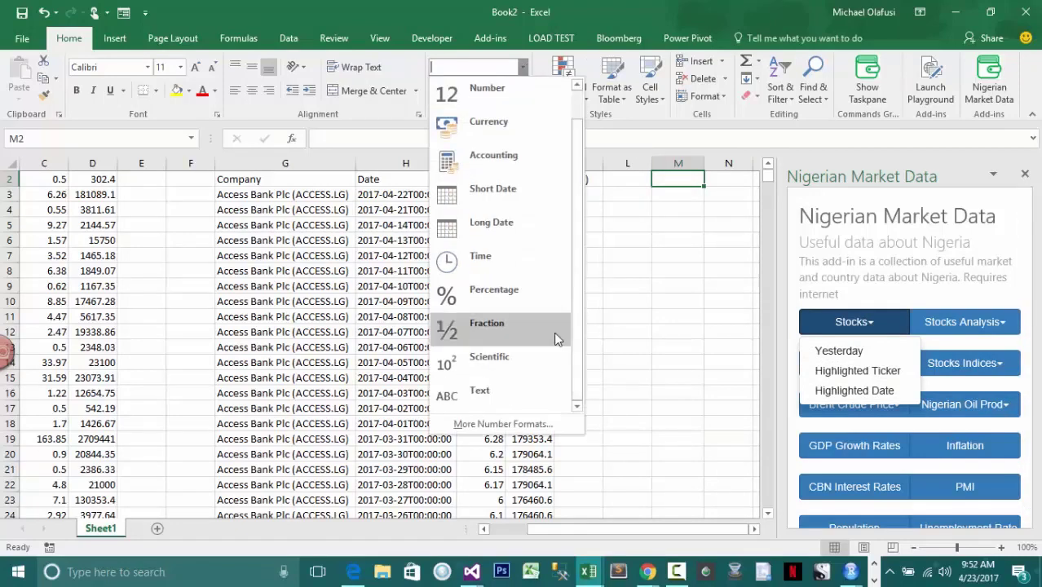
click(505, 388)
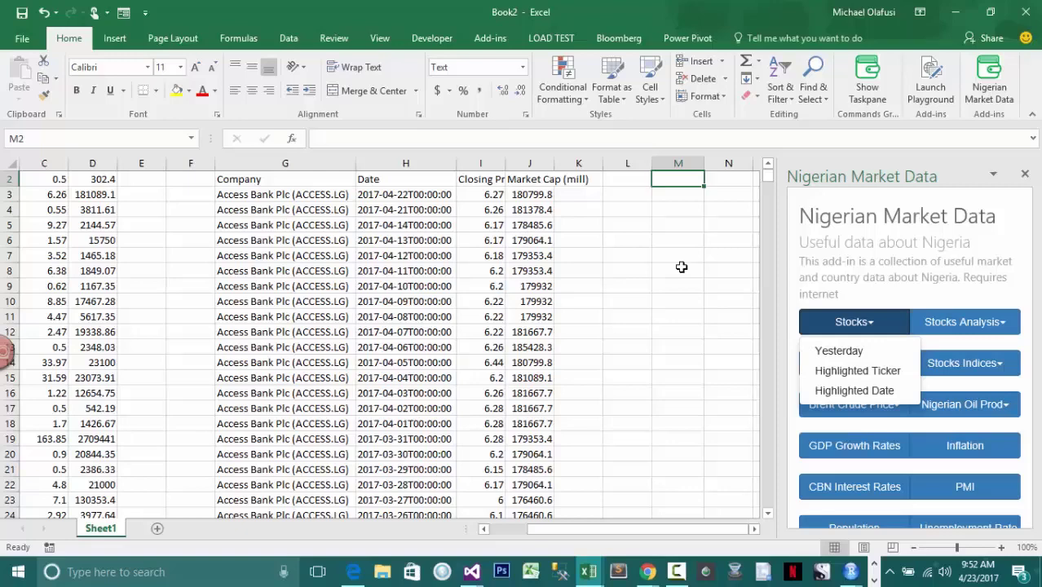
Enter the date 2017-04-10 in cell M2 and keep that cell selected
text(2017-04-10)
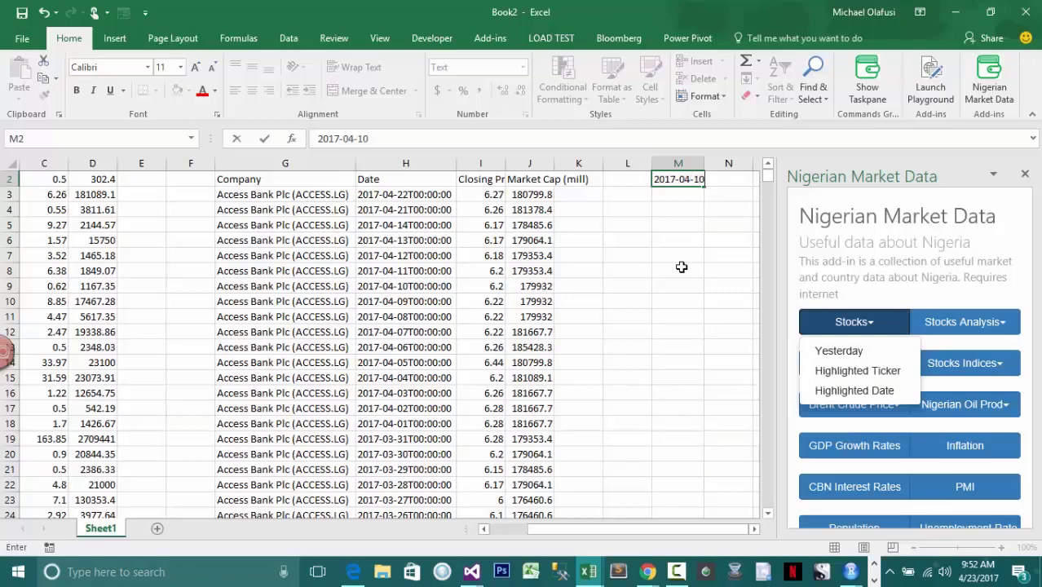
key(Return)
click(674, 183)
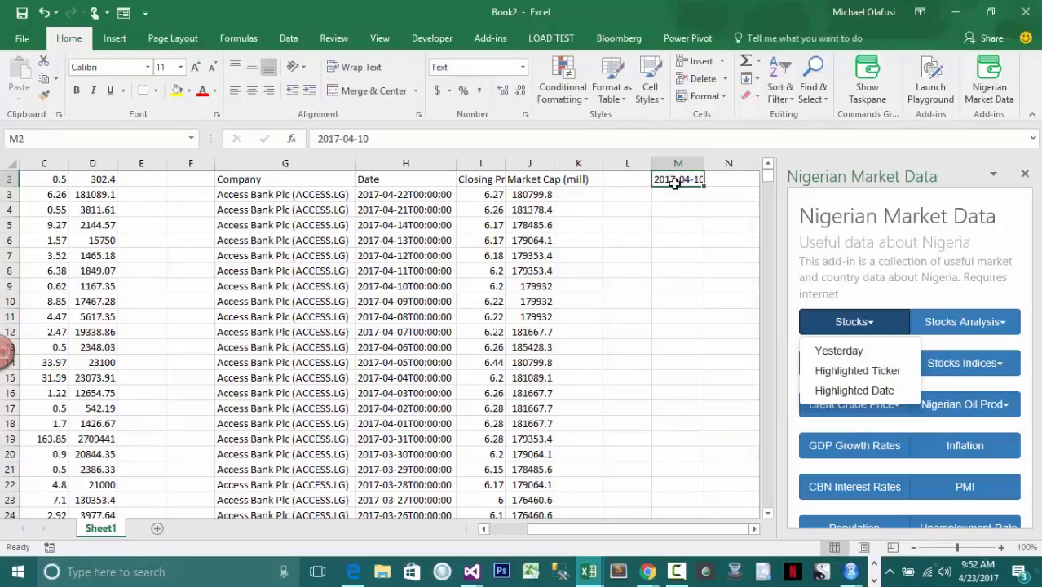
Insert the stock data for the highlighted date in cell M2 and look over its columns
click(862, 390)
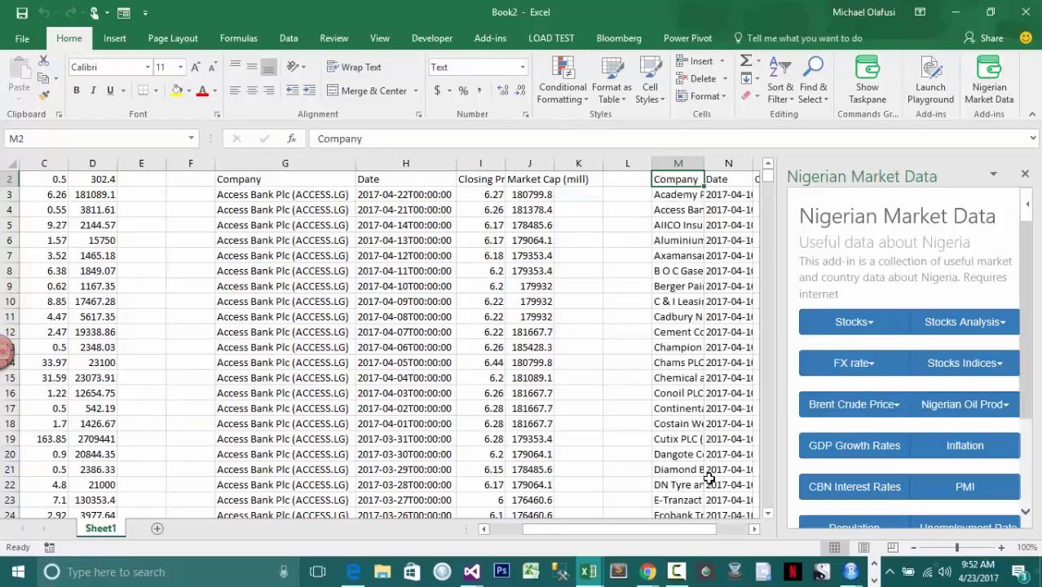
click(753, 529)
click(753, 529)
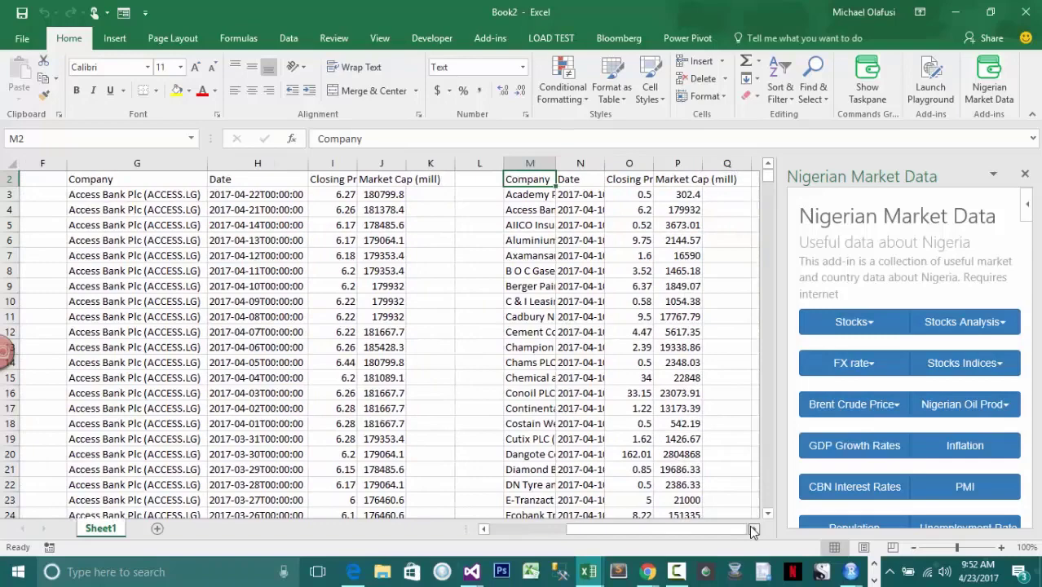
click(753, 529)
click(753, 529)
click(753, 529)
click(753, 529)
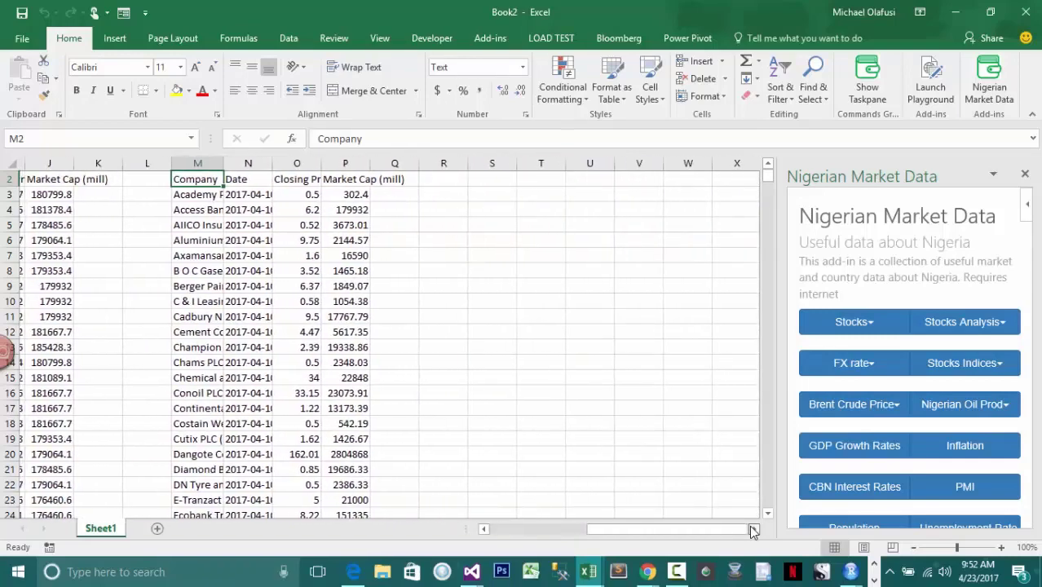
Insert the most recent stocks analysis data starting at cell S2
click(991, 329)
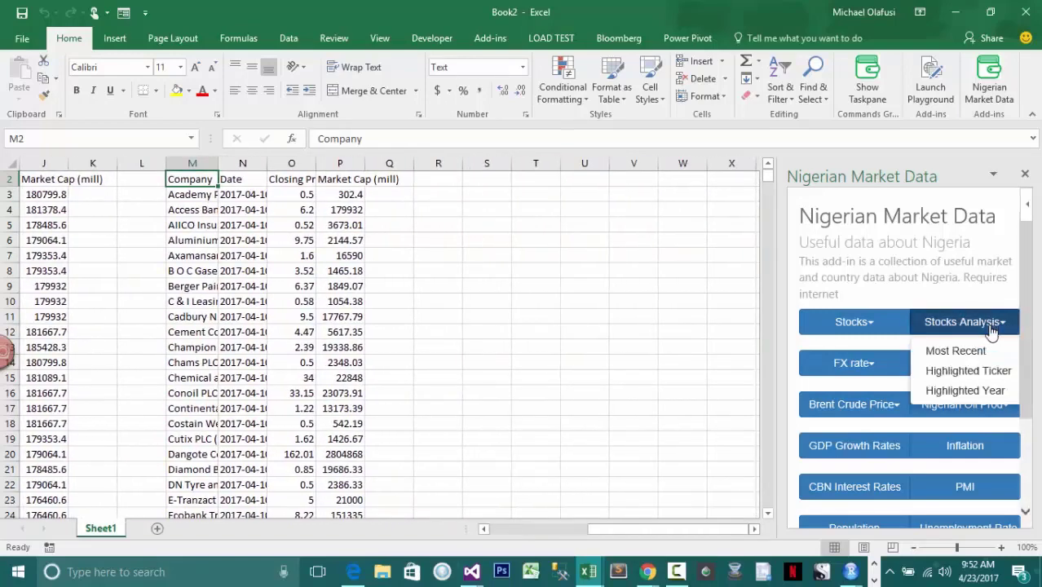
click(500, 180)
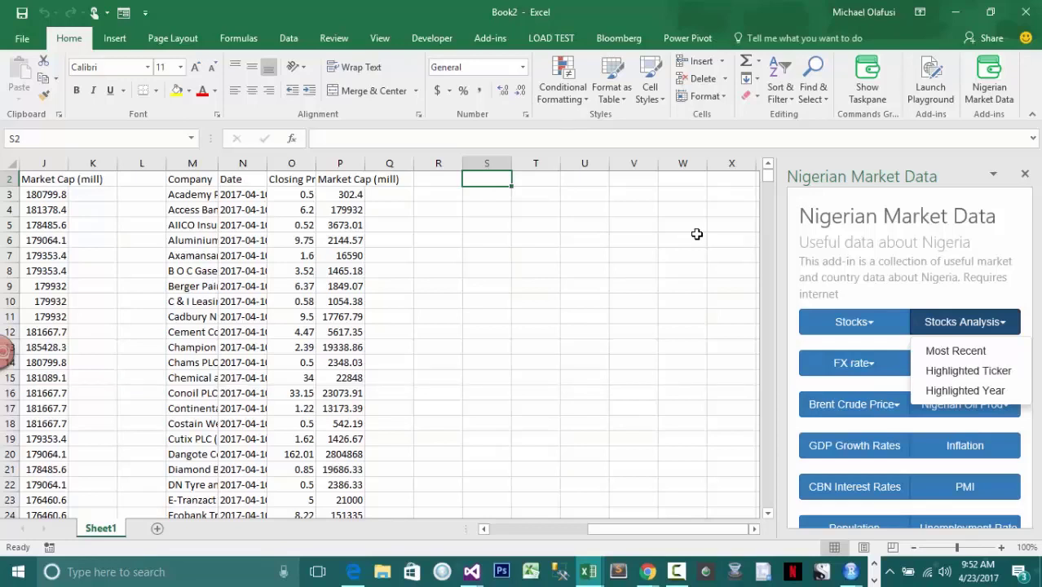
click(974, 355)
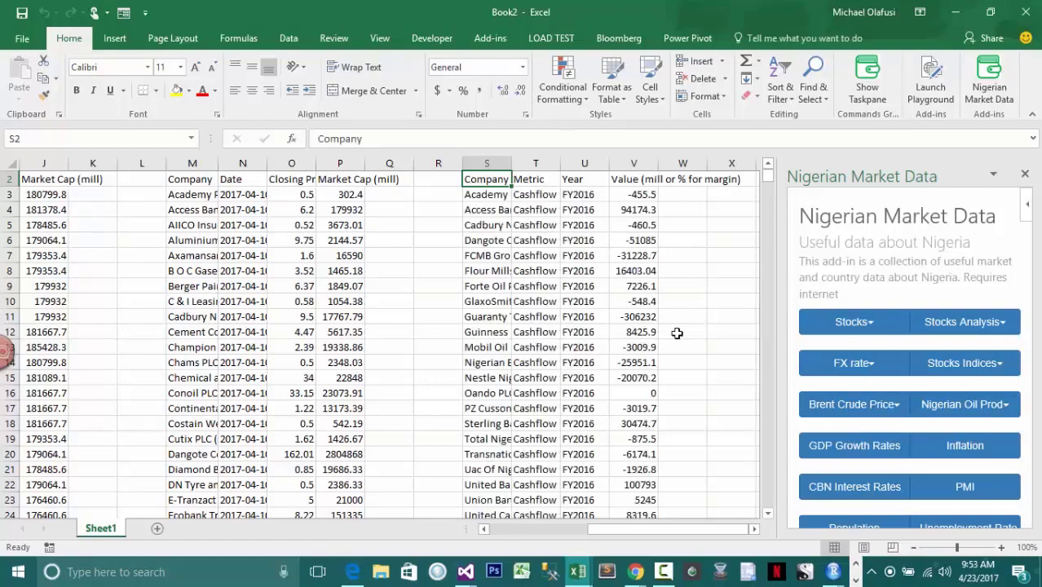
Autofit the Company and Metric columns of the stocks analysis data to their contents
drag(511, 167, 511, 167)
double_click(511, 167)
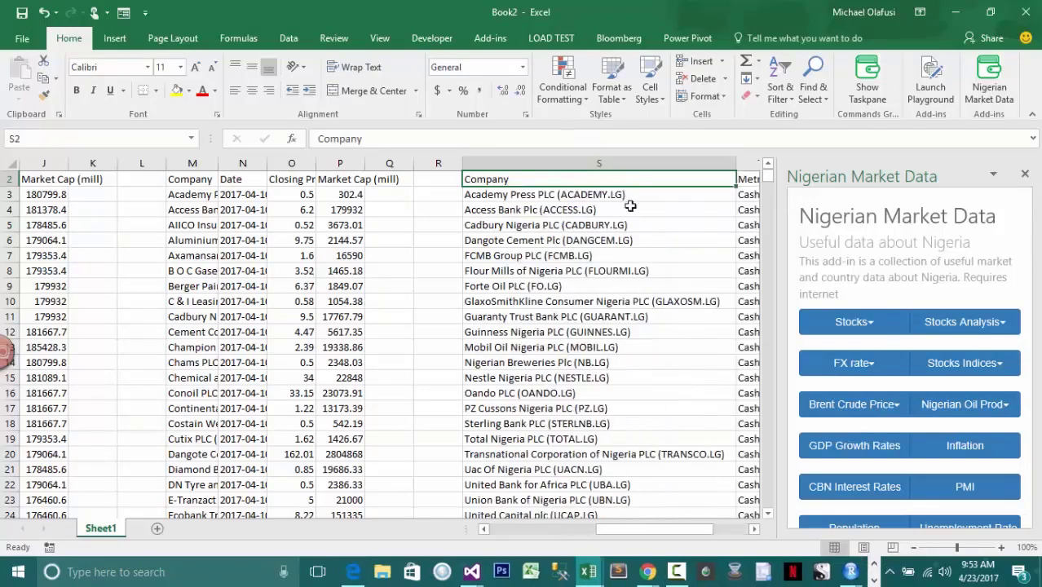
click(754, 529)
drag(755, 529, 754, 529)
double_click(538, 163)
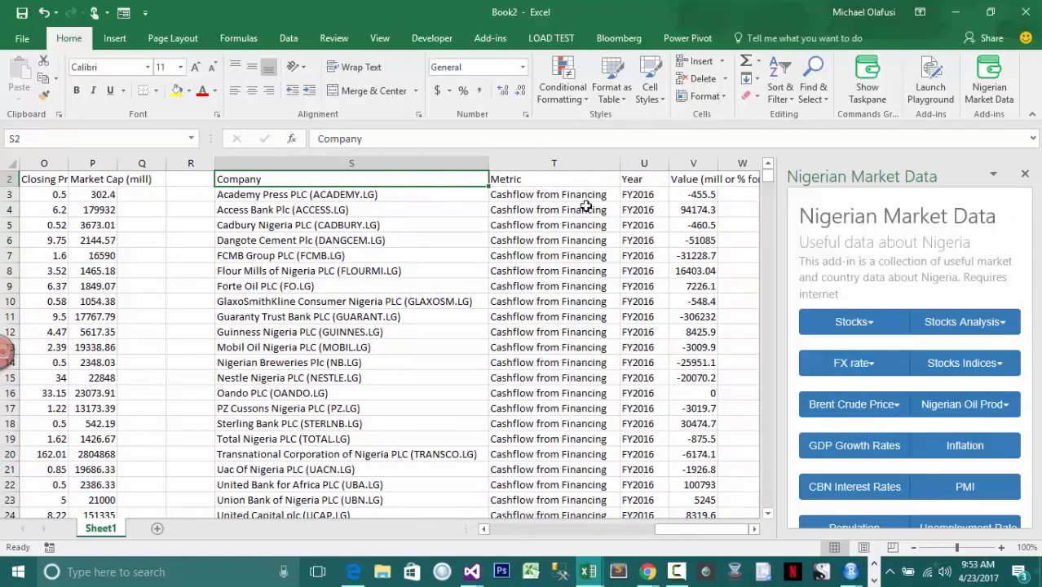
Add filters to the stocks analysis headers and review the metrics offered in the Metric filter, keeping all of them selected
click(596, 183)
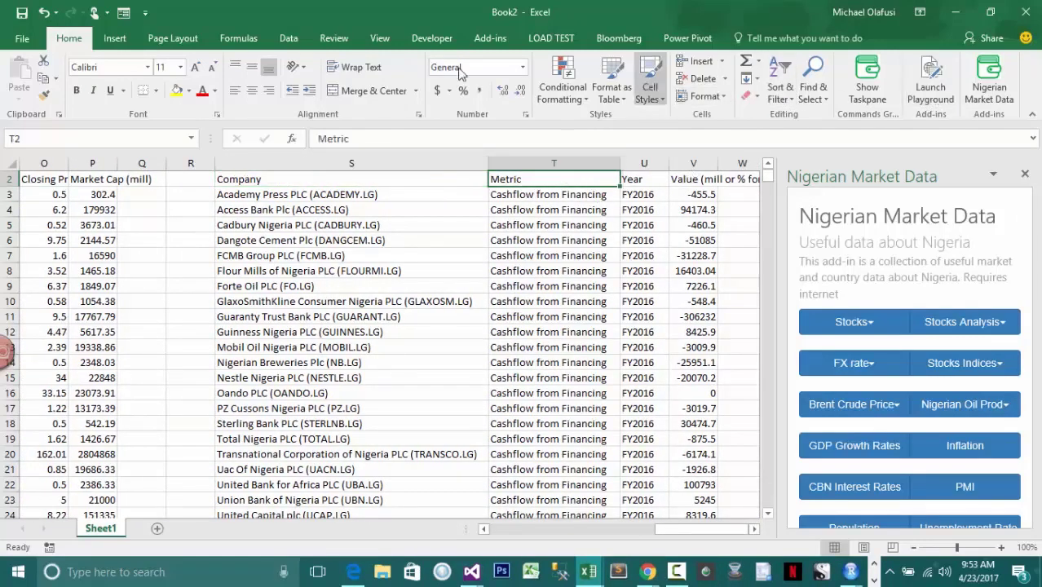
click(778, 91)
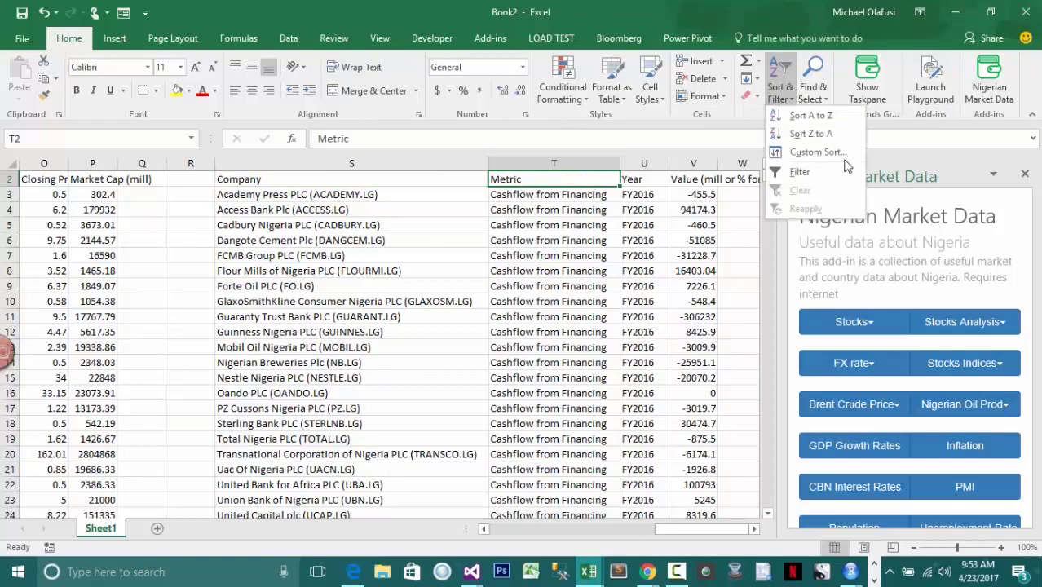
click(803, 172)
click(612, 178)
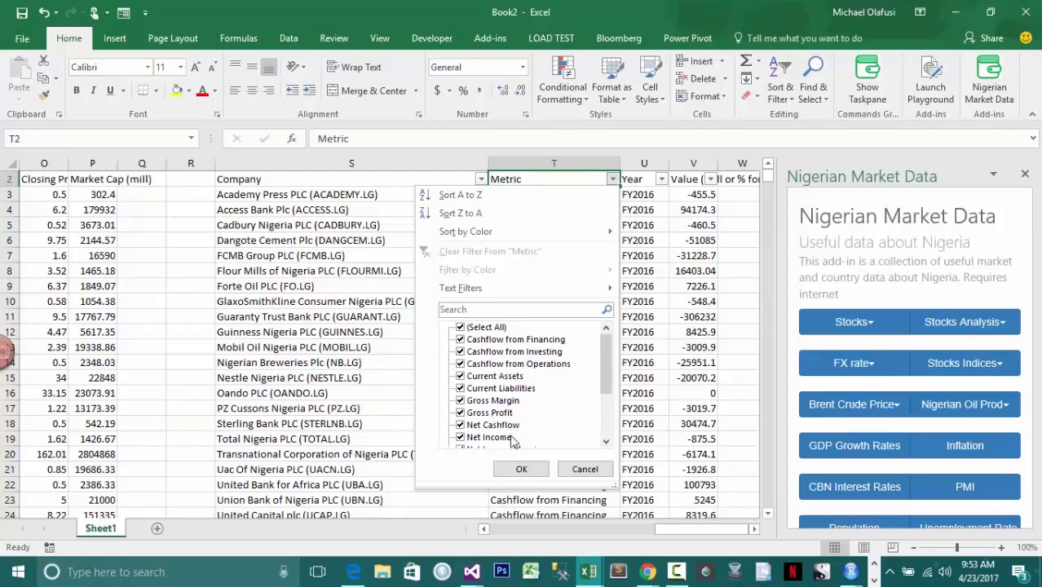
drag(608, 381, 615, 422)
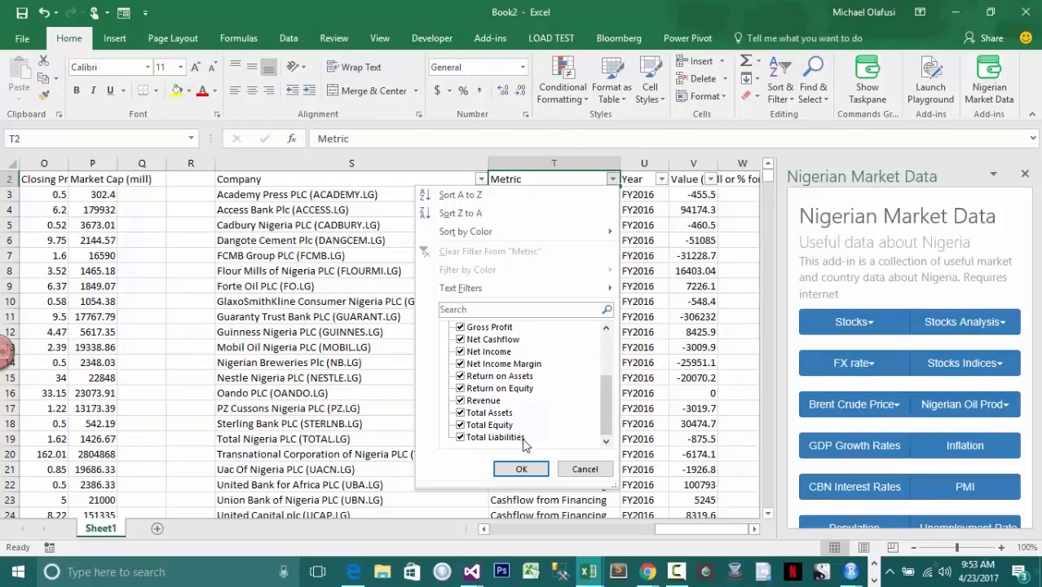
click(521, 468)
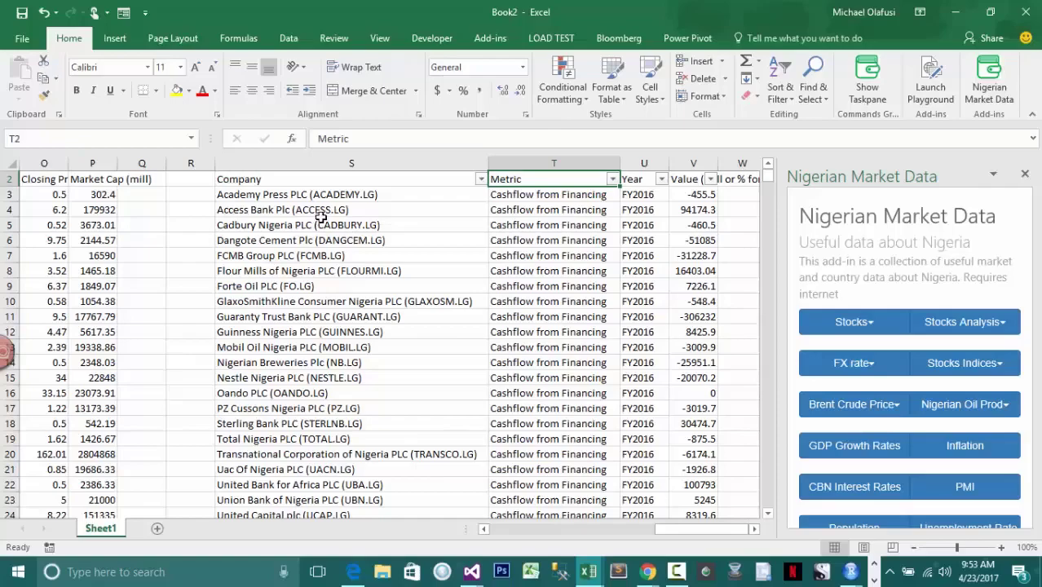
Check the stocks analysis data down to its last row and return to the header row
drag(320, 217, 382, 516)
click(385, 459)
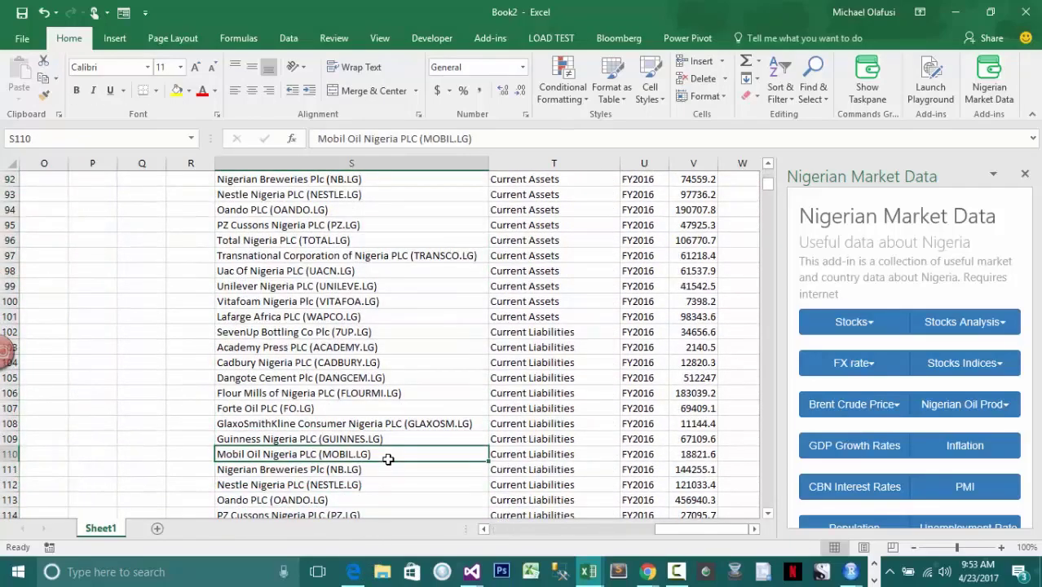
key(ctrl+Down)
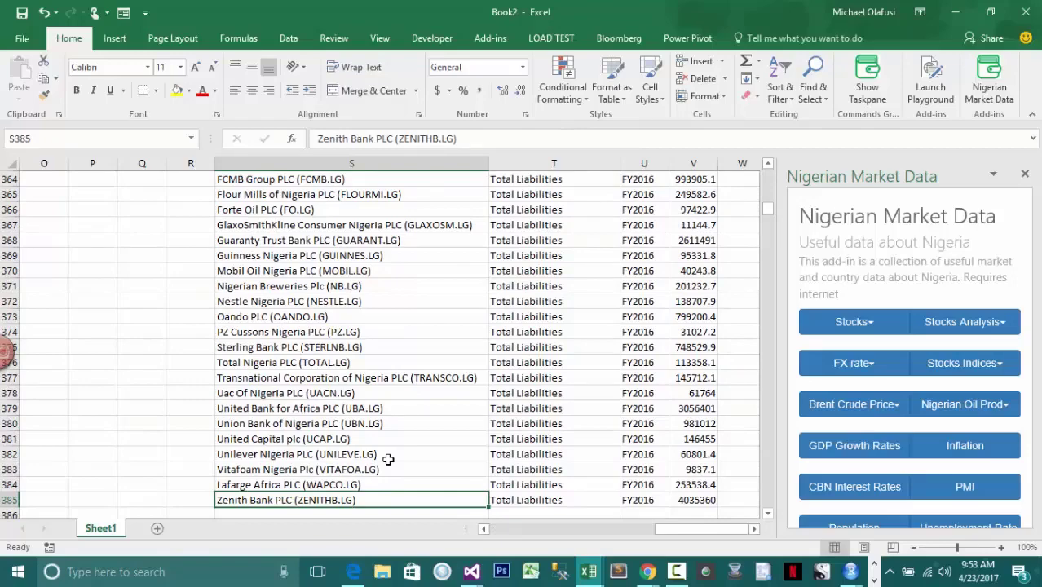
key(ctrl+Up)
Look over the Year column and enter the year 2014 in cell Y2, keeping that cell selected
key(Right)
key(Right)
key(Right)
key(Right)
key(Right)
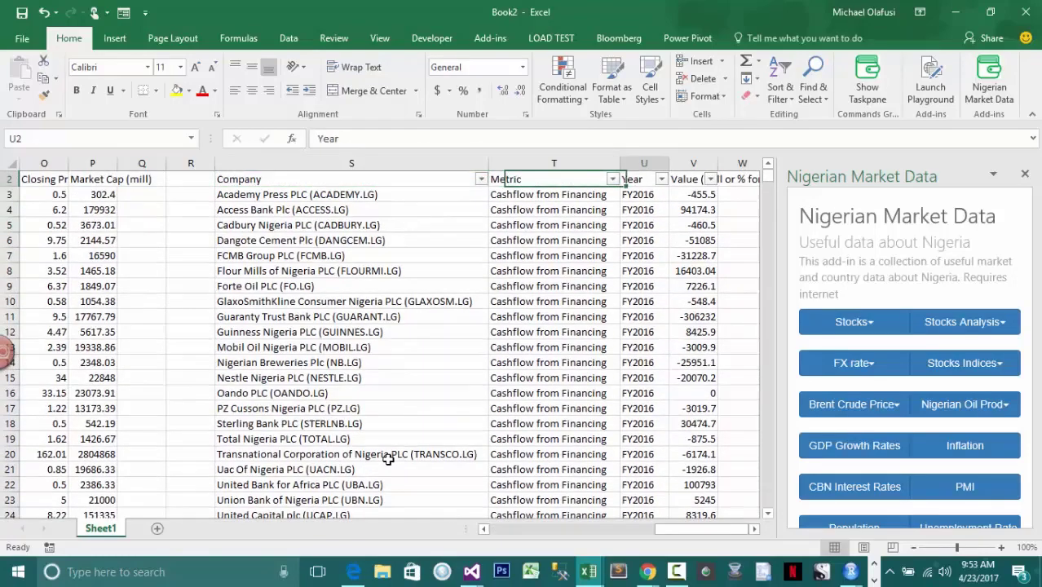
key(Right)
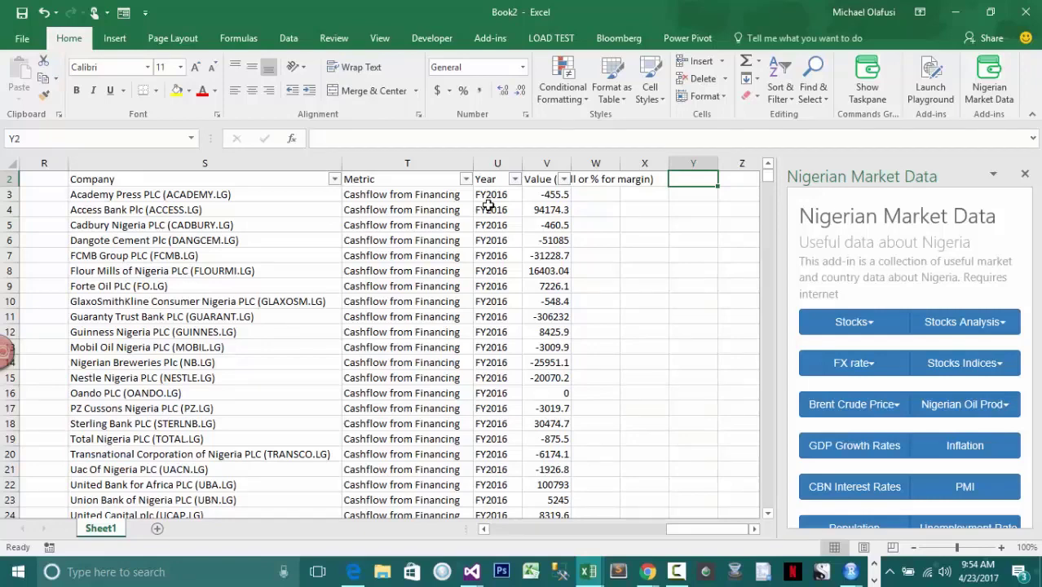
drag(489, 200, 514, 297)
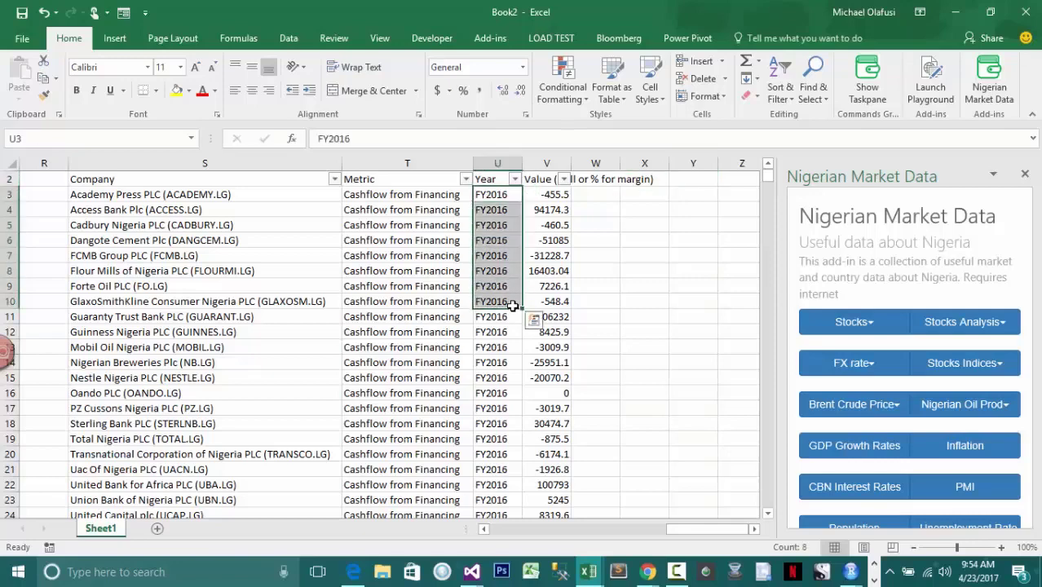
click(692, 182)
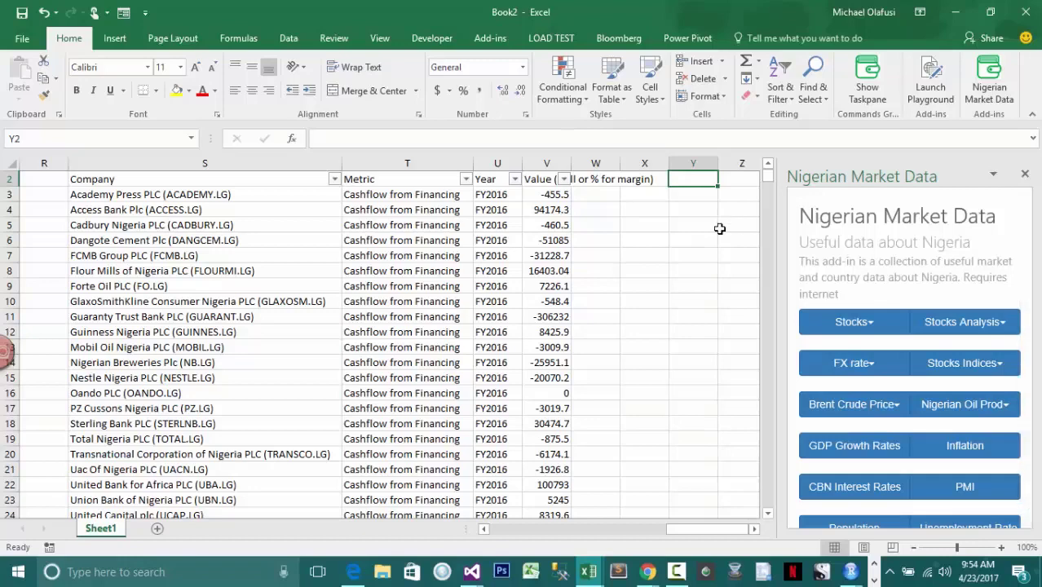
text(2014)
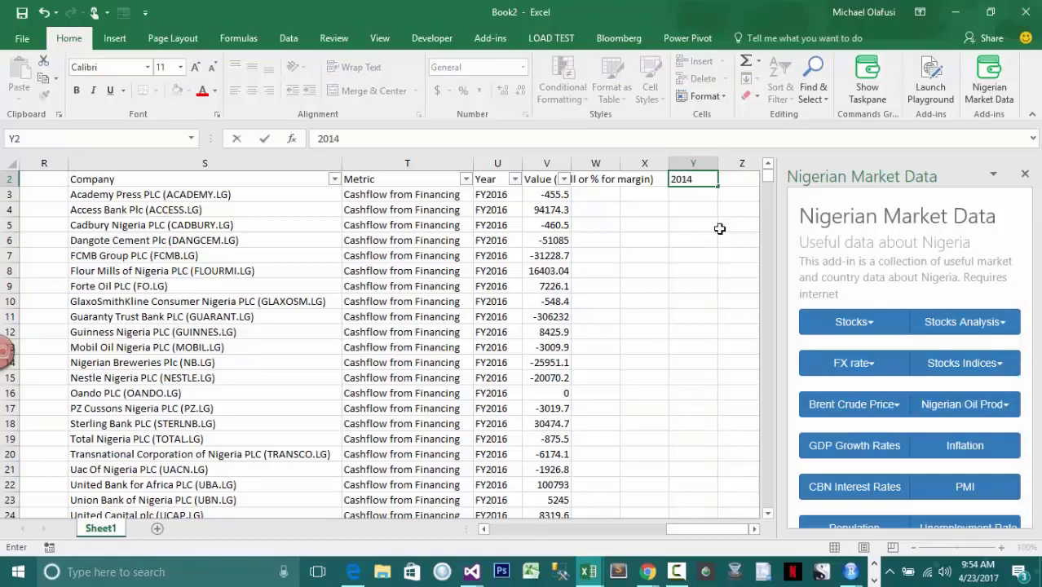
key(Return)
click(701, 181)
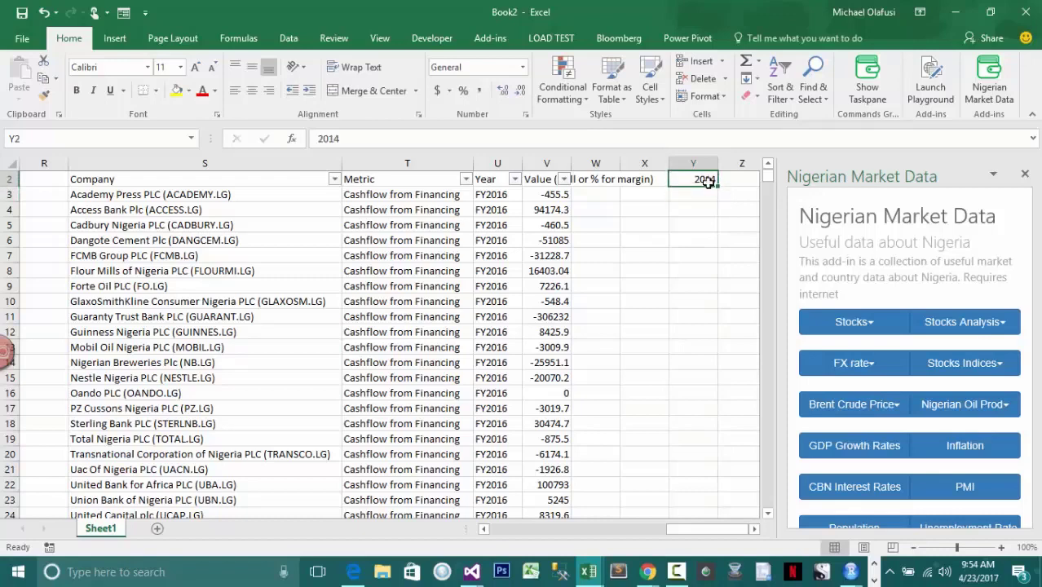
Insert the stocks analysis data for the highlighted year in cell Y2
click(1009, 329)
click(974, 394)
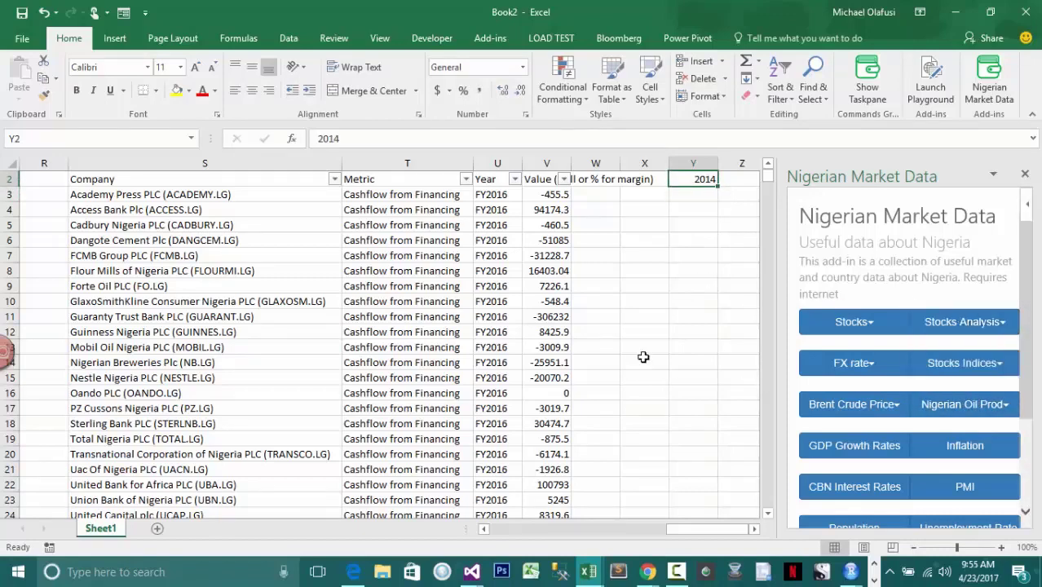
click(754, 529)
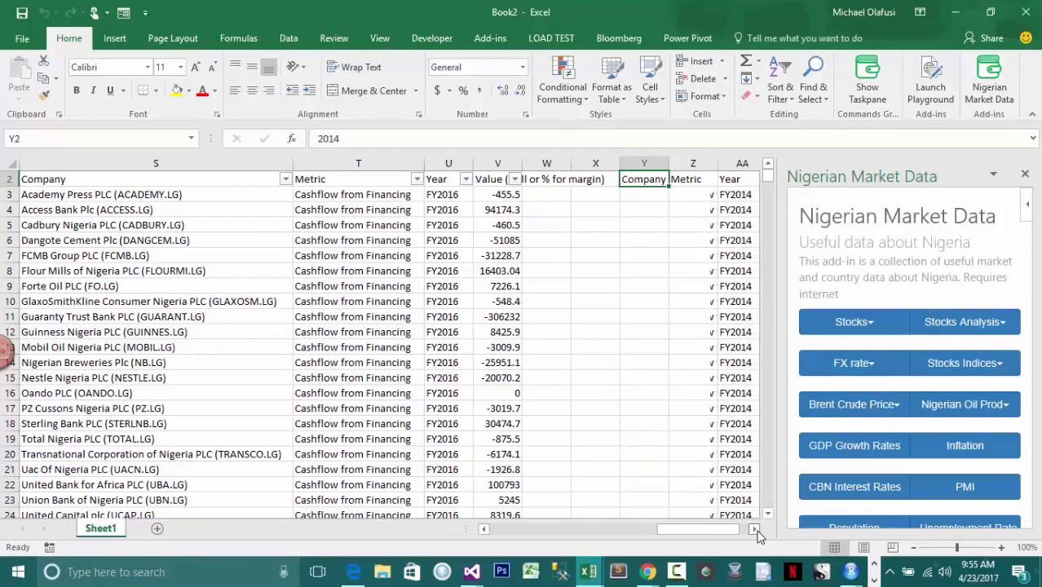
click(754, 529)
Autofit the Company column Y of the 2014 analysis data to its contents
click(229, 235)
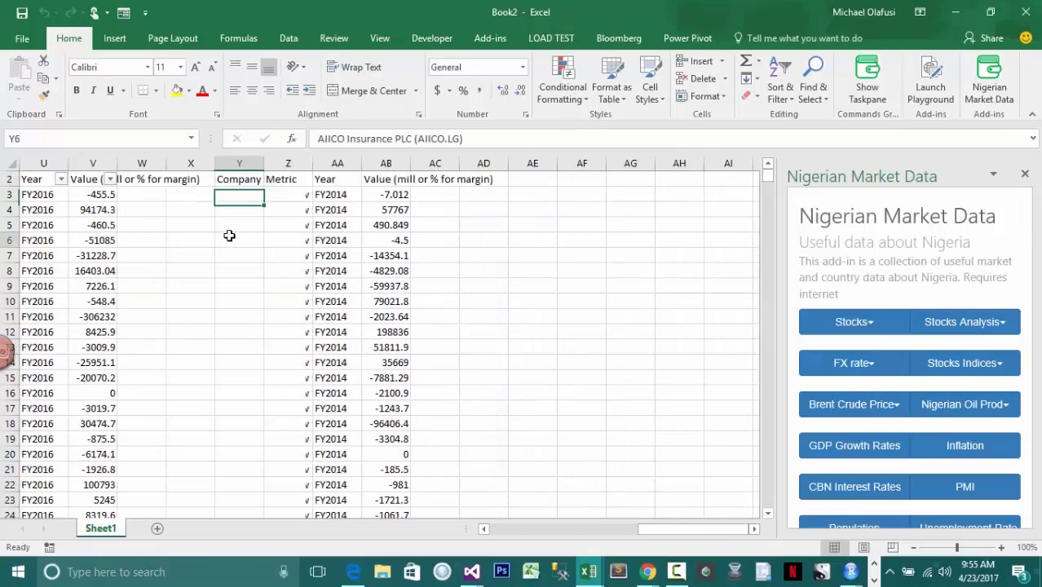
double_click(259, 163)
click(575, 195)
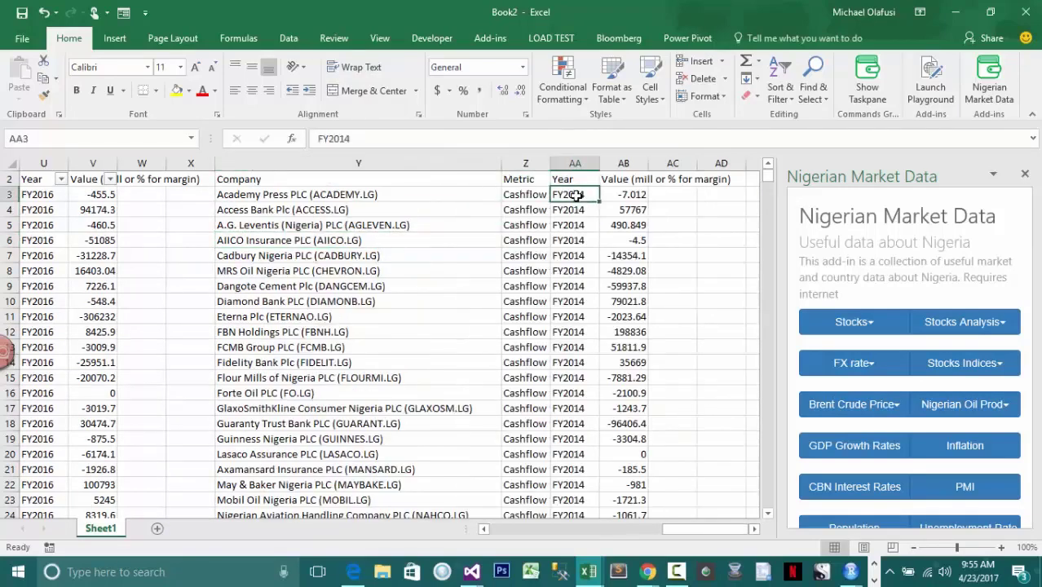
Enter the ticker FCMB.LG in the empty cell AF2, clear of the 2014 analysis data
key(Right)
key(Right)
key(Right)
key(Right)
key(Right)
key(Right)
key(Right)
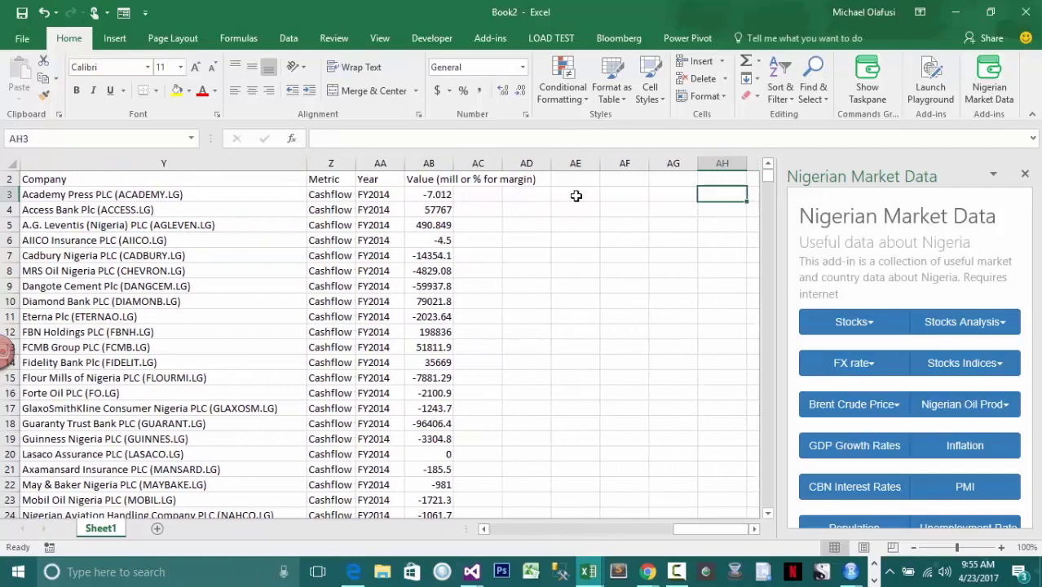
click(1007, 325)
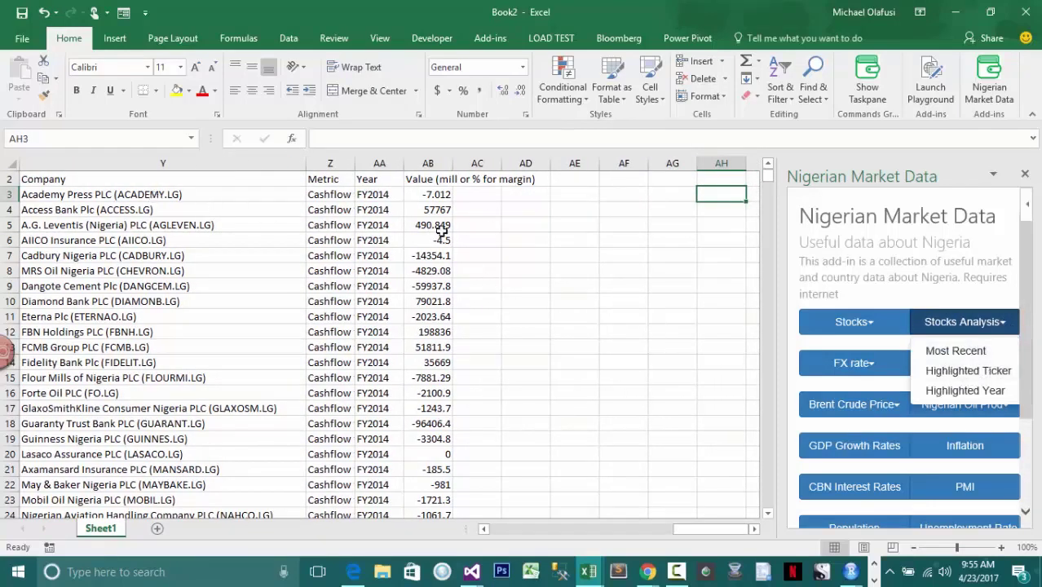
click(603, 178)
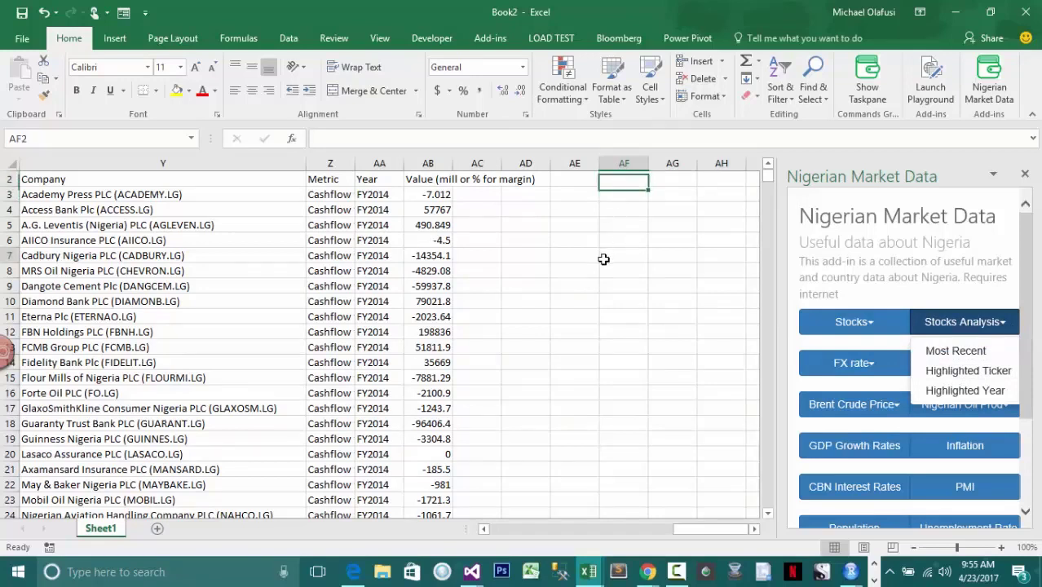
click(602, 257)
click(607, 181)
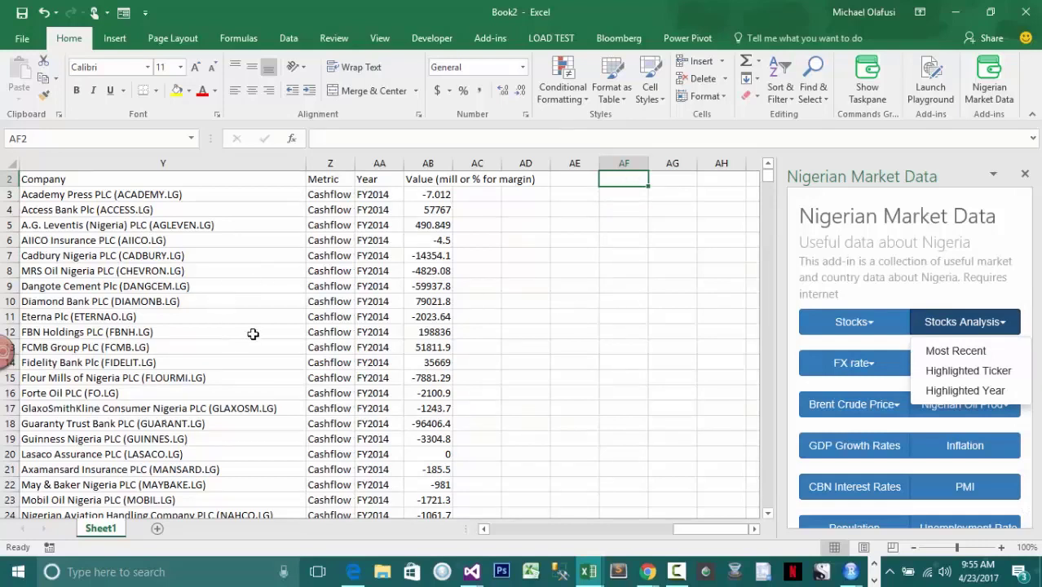
text(FCMB.L)
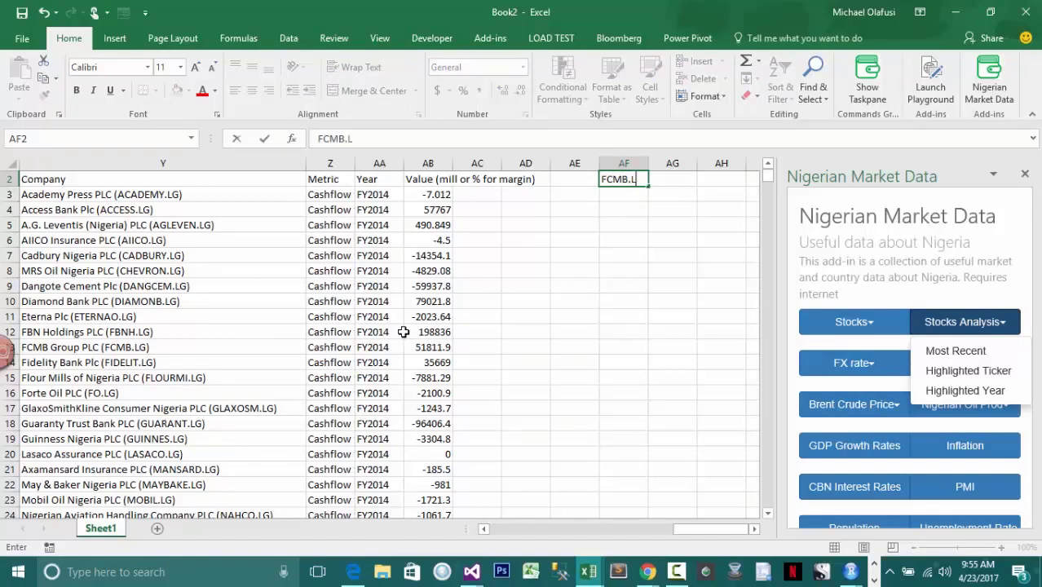
text(G)
key(Return)
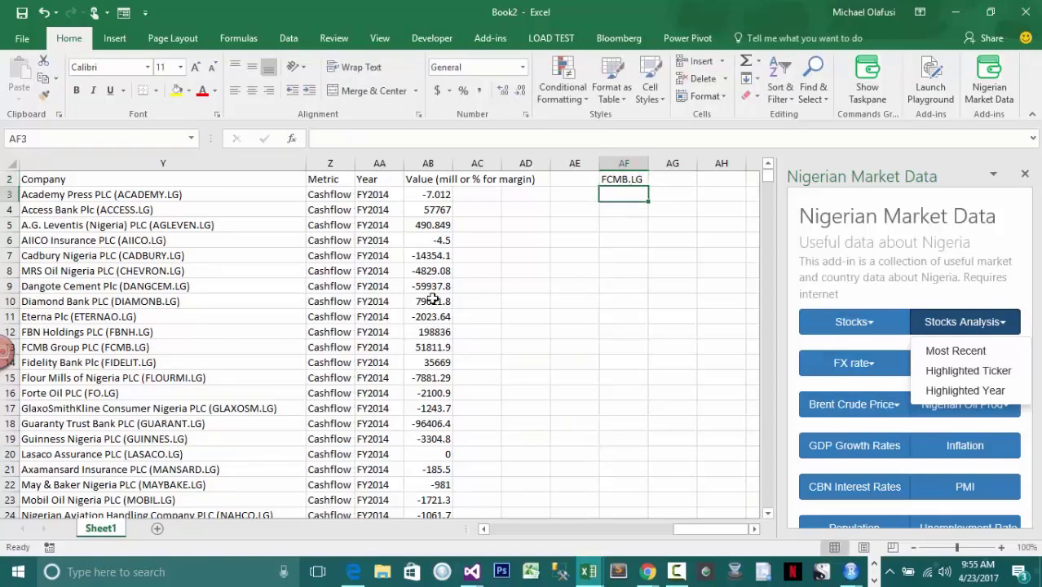
Insert the stocks analysis data for the highlighted ticker in cell AF2 and autofit its Company column AF
click(630, 184)
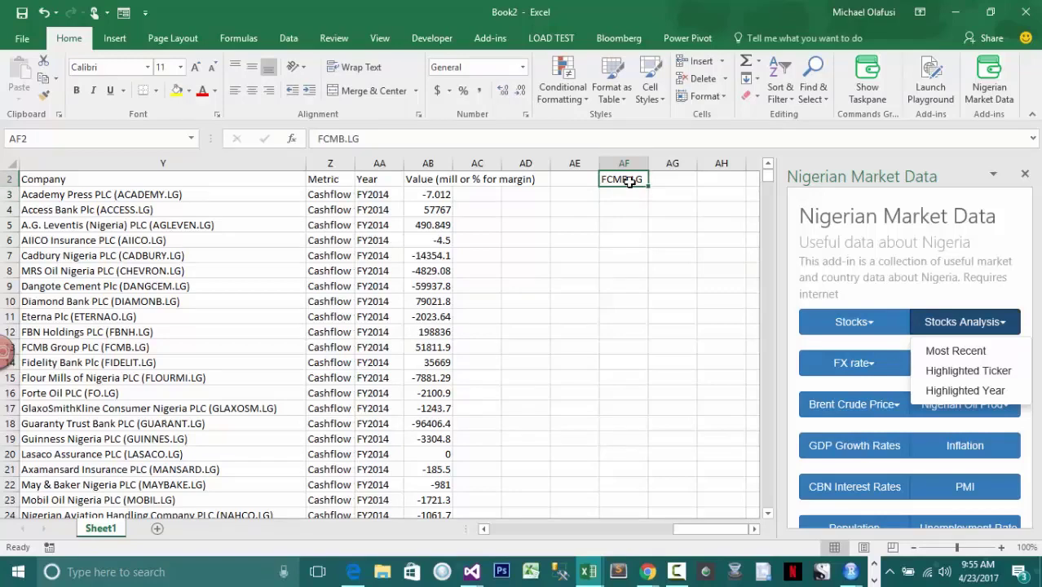
click(968, 371)
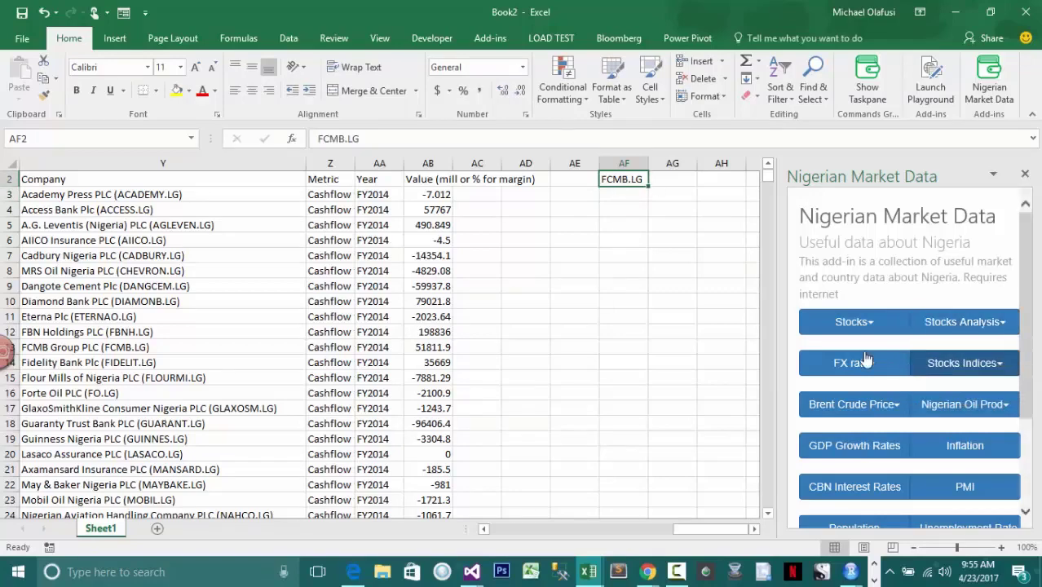
double_click(752, 529)
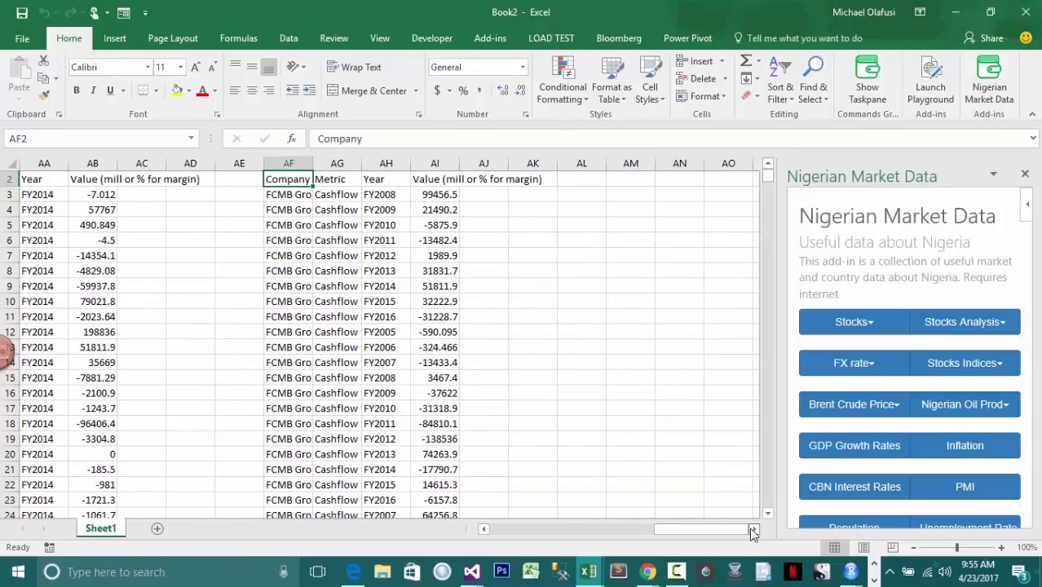
double_click(313, 163)
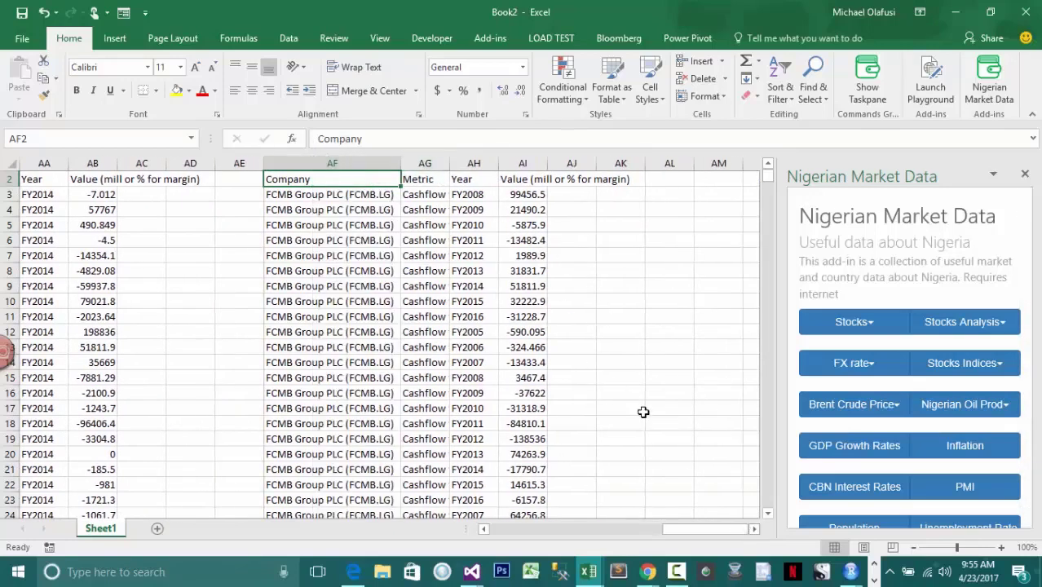
Insert yesterday's FX rates starting in the empty cell AM2, beyond the FCMB analysis data
double_click(754, 529)
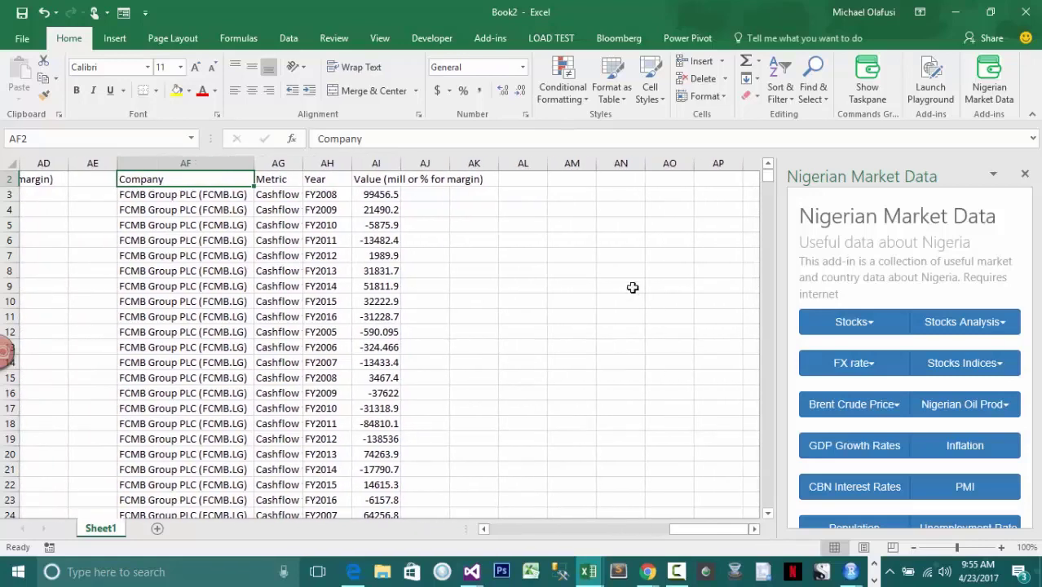
click(572, 181)
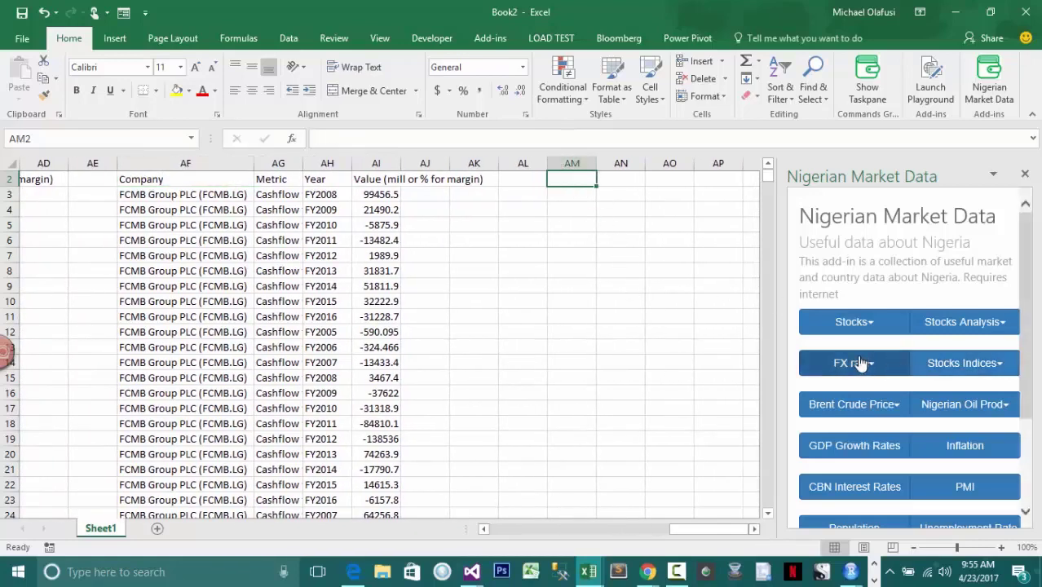
click(986, 323)
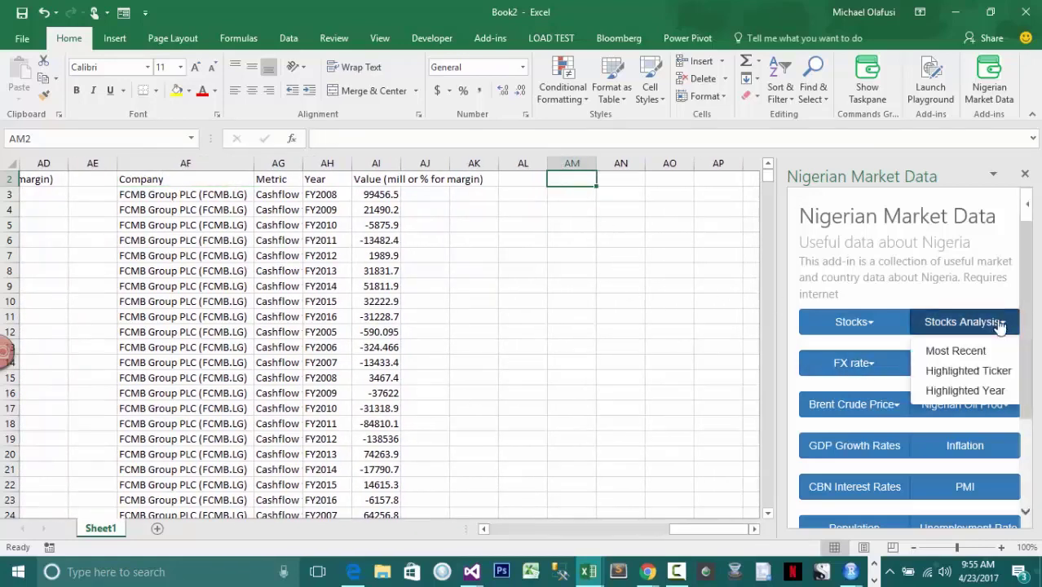
click(672, 362)
click(878, 368)
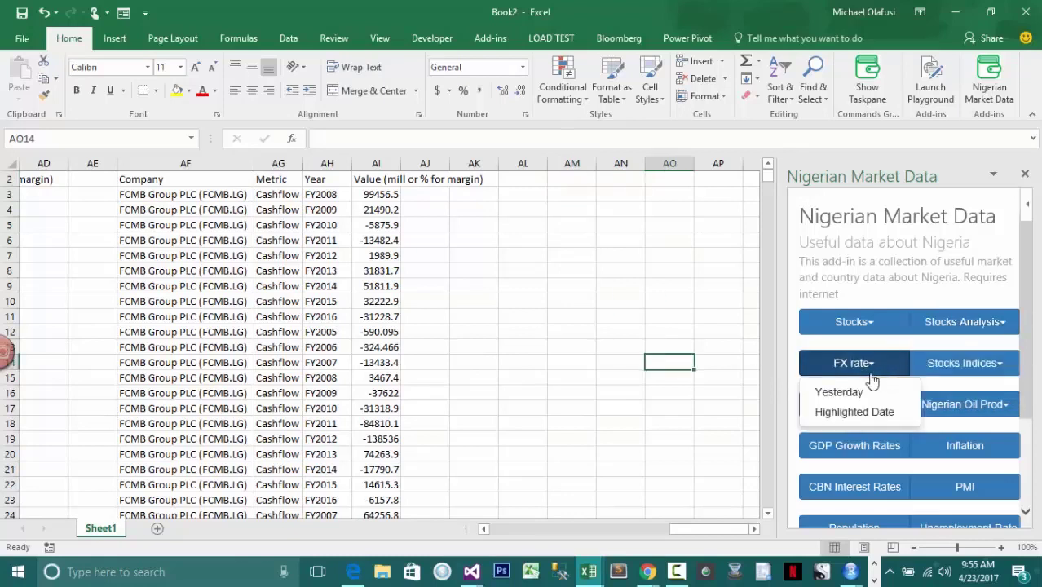
click(571, 183)
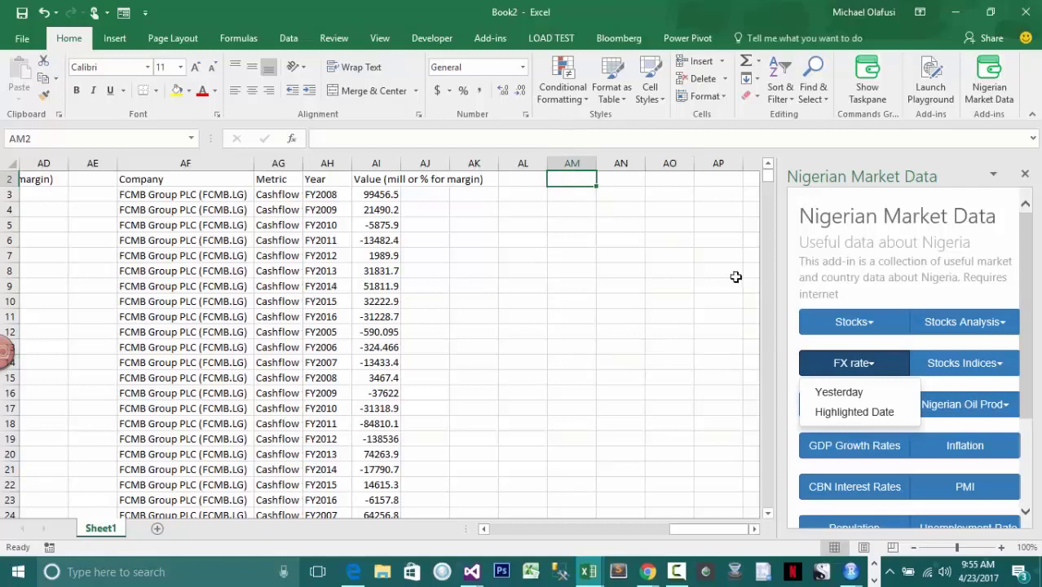
click(851, 394)
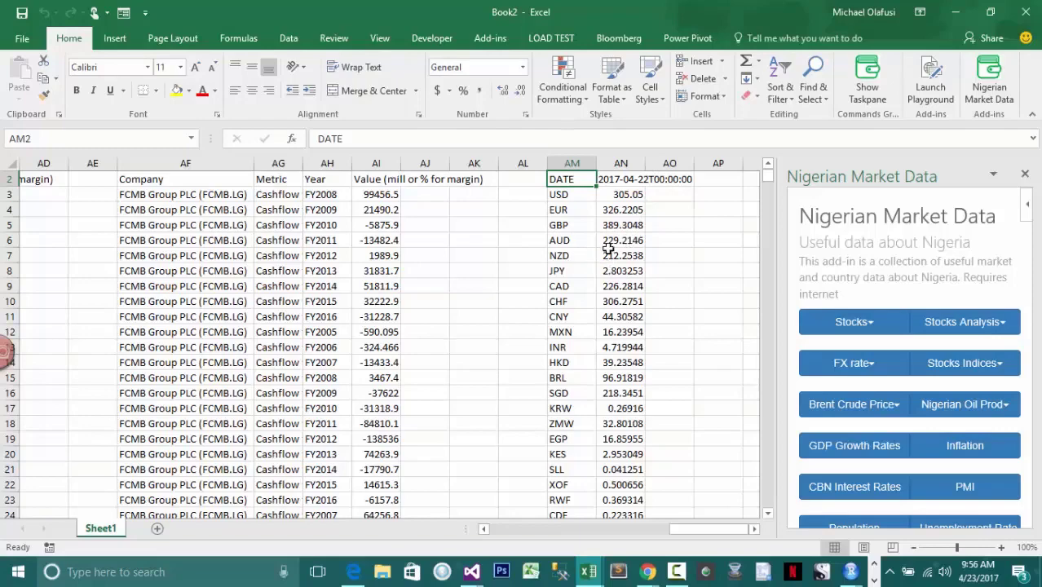
Look over the exchange rates down to the last currency and autofit rate column AN to its contents
drag(621, 210, 644, 492)
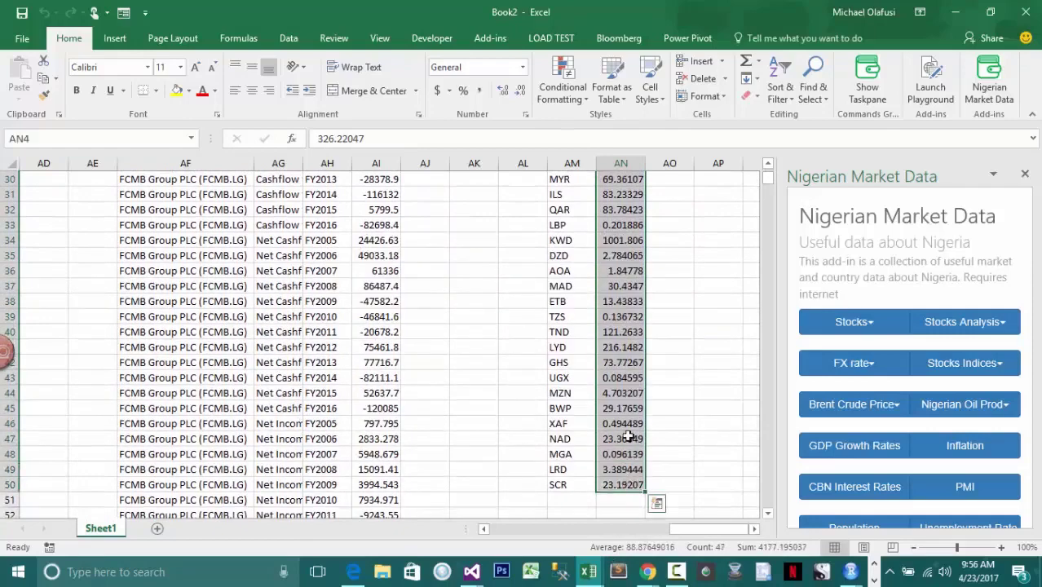
scroll(628, 436, up, 10)
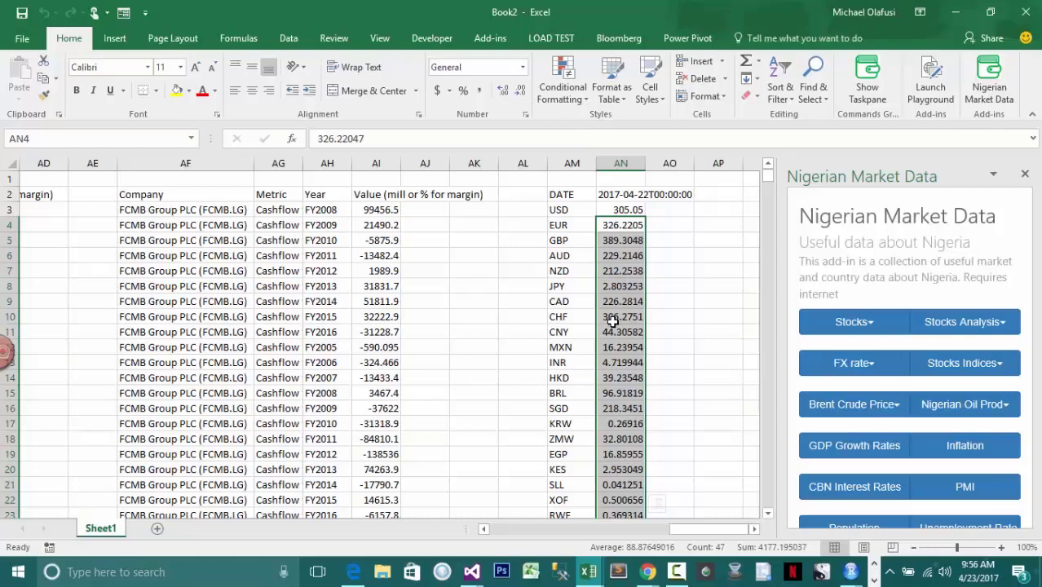
click(714, 210)
click(852, 363)
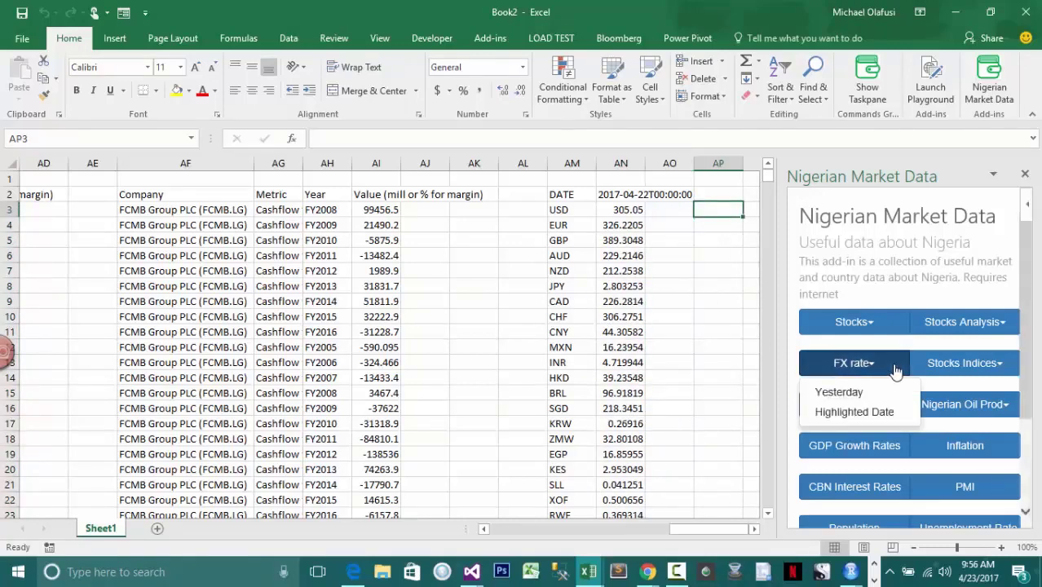
click(622, 202)
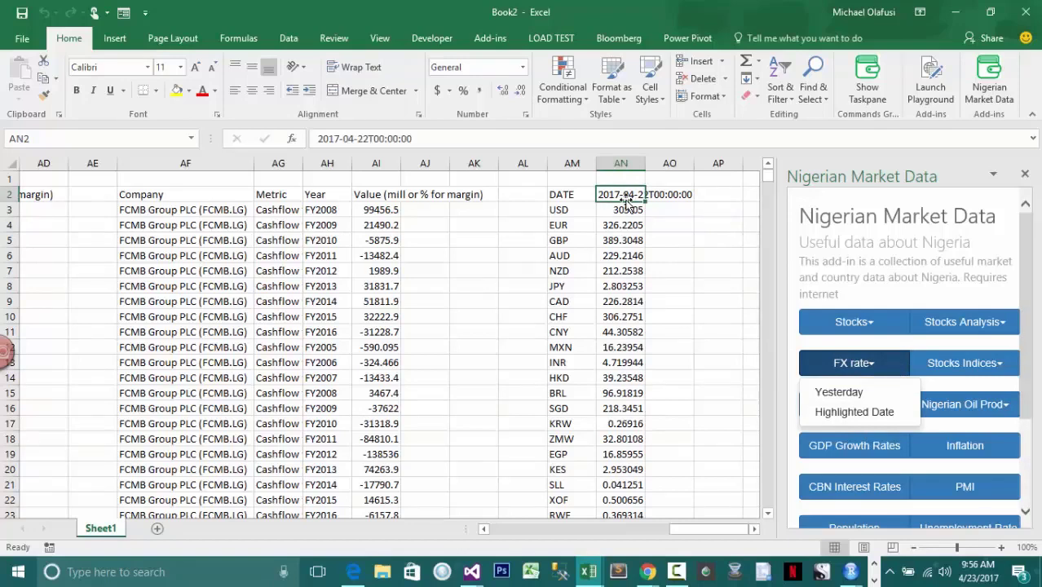
double_click(644, 163)
Format cell AP2 as Text and enter the date 2017-04-01 in it
click(753, 529)
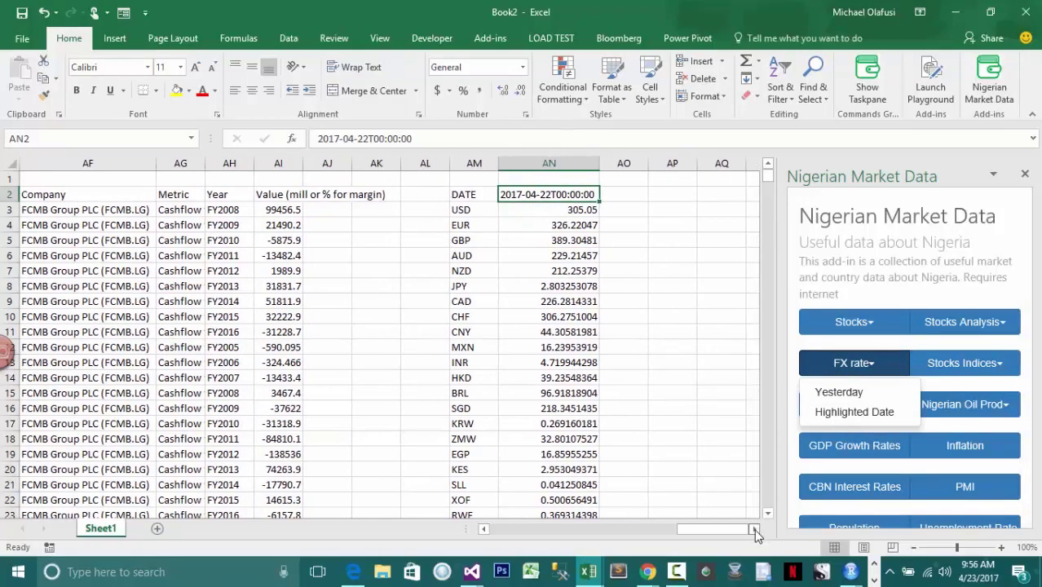
click(664, 195)
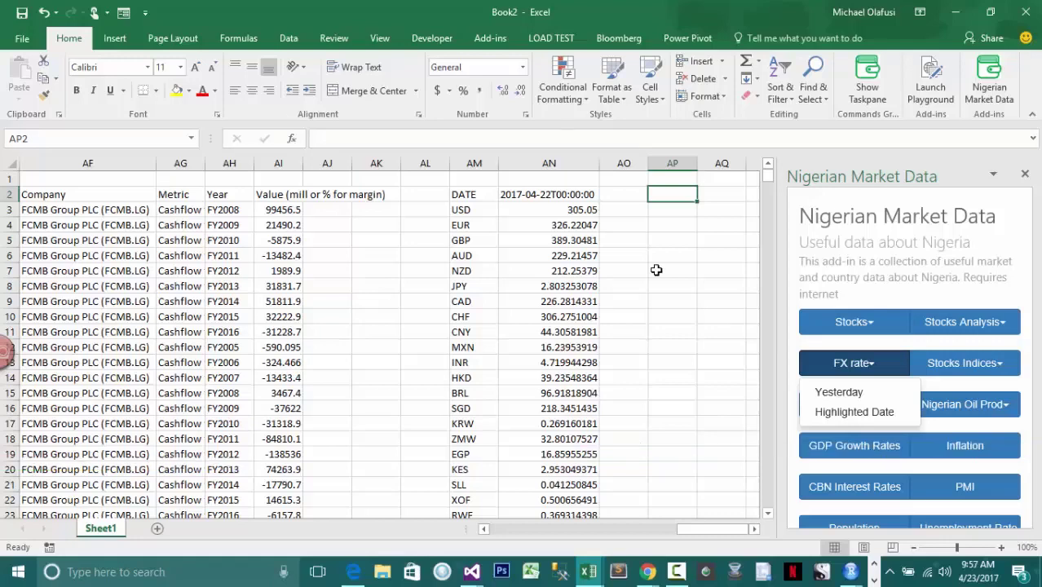
click(523, 67)
scroll(513, 376, down, 1)
click(510, 393)
text(2017-04-01)
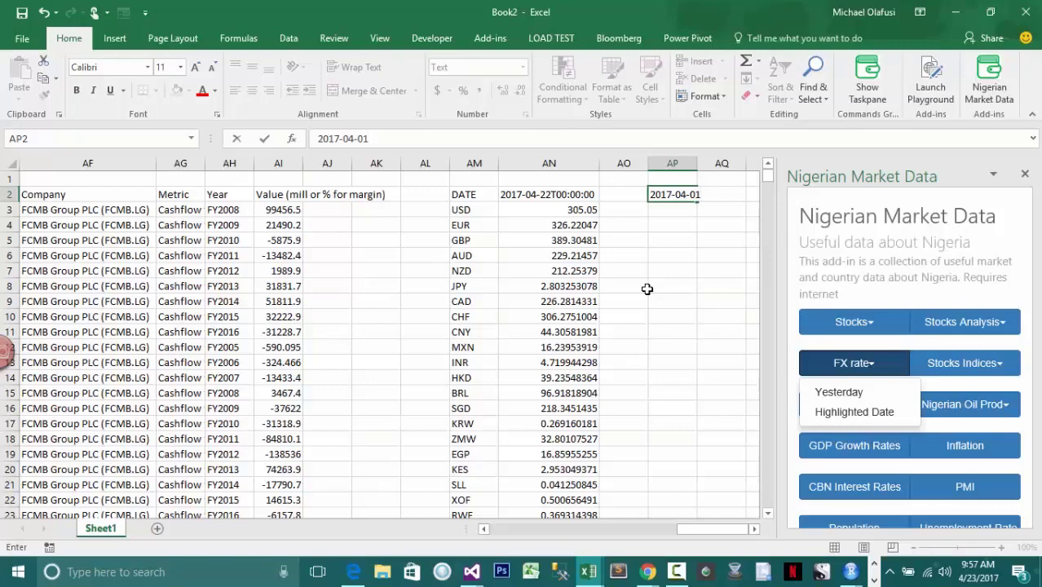
key(Return)
Insert the FX rates for the highlighted date in cell AP2
click(688, 194)
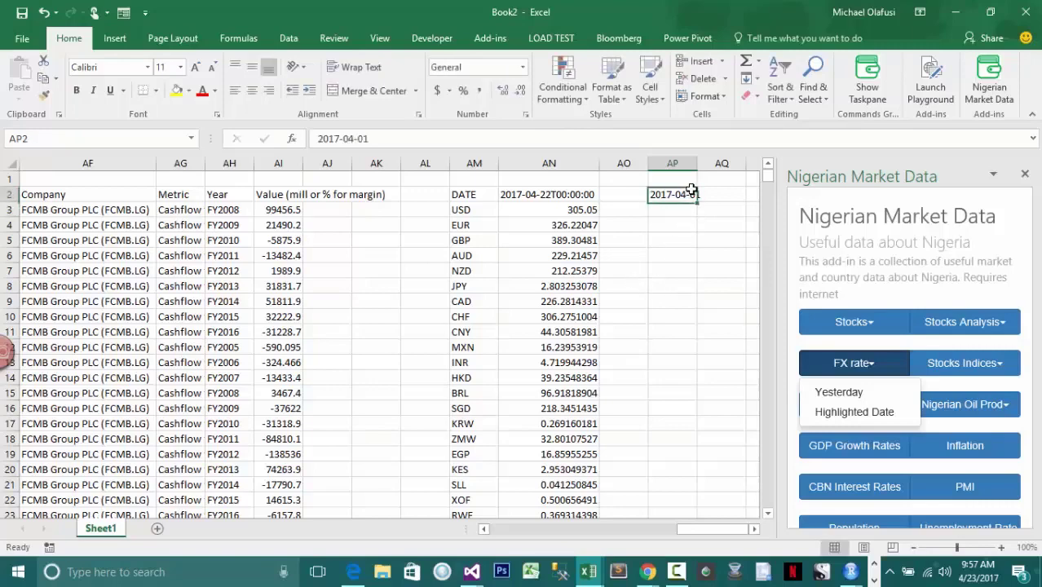
click(831, 412)
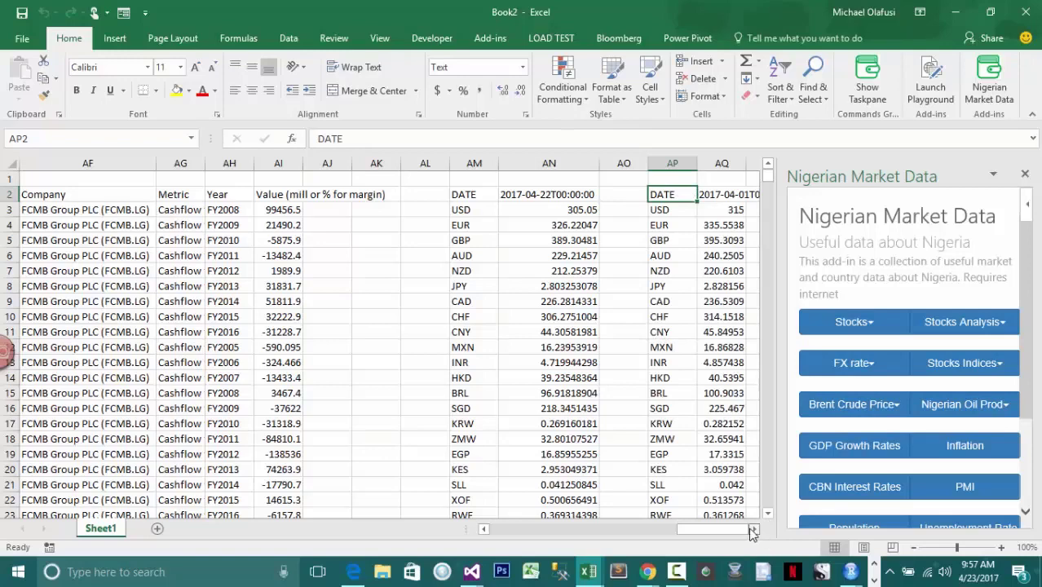
scroll(506, 326, right, 3)
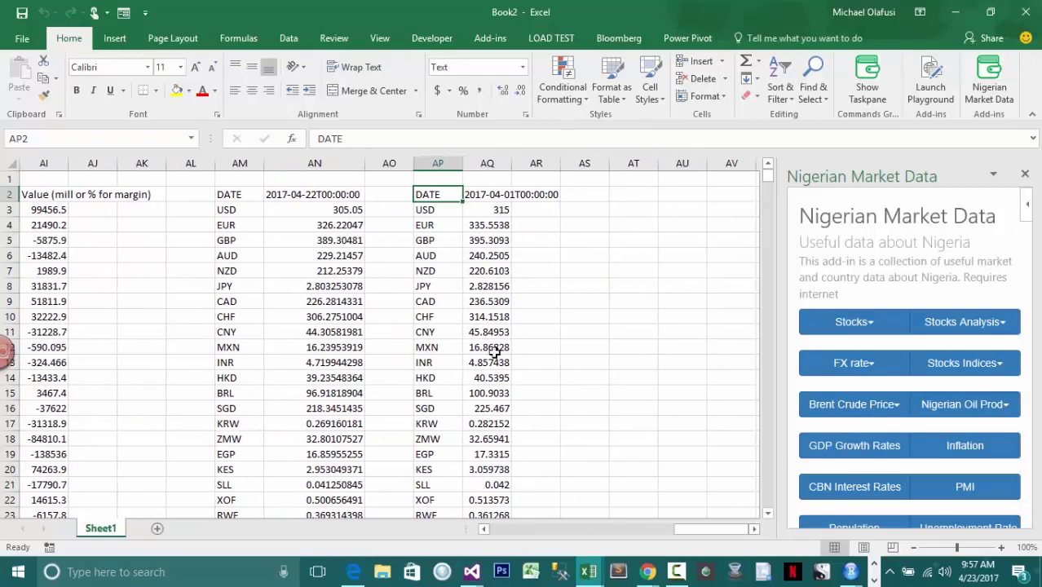
Insert yesterday's stock indices starting in cell AT2 and autofit index name column AT
click(624, 199)
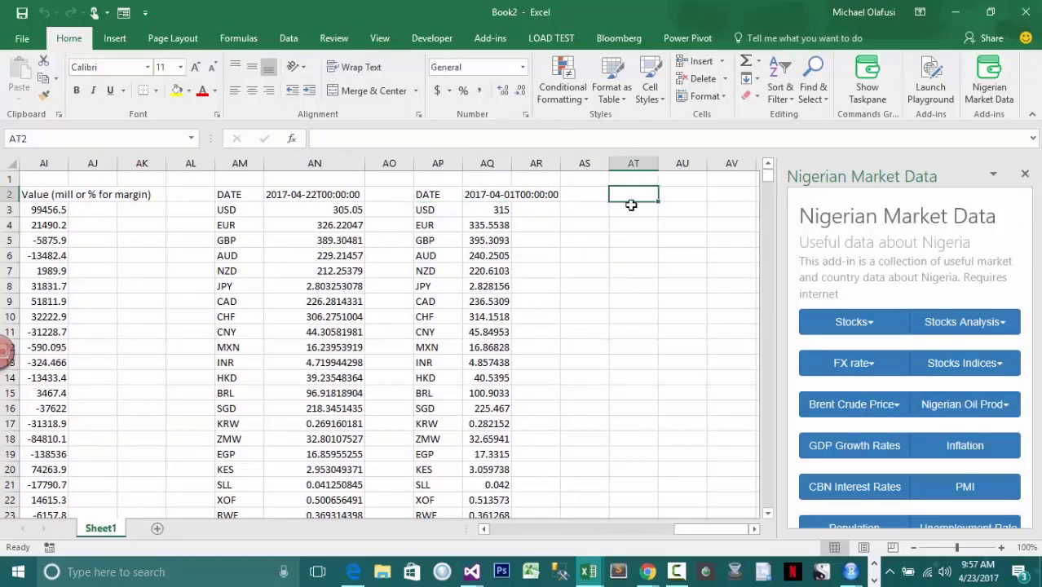
click(1004, 365)
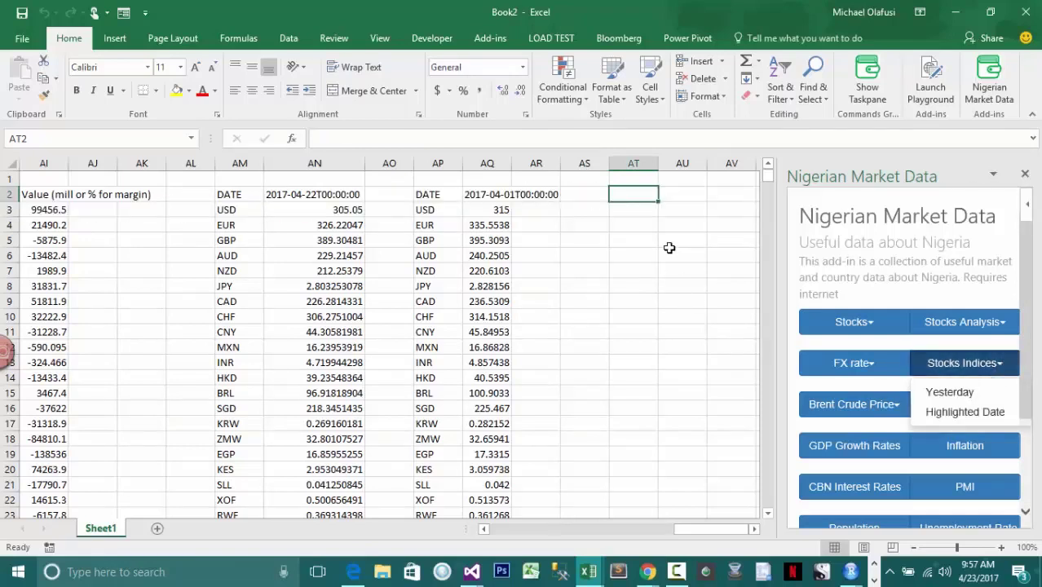
click(954, 392)
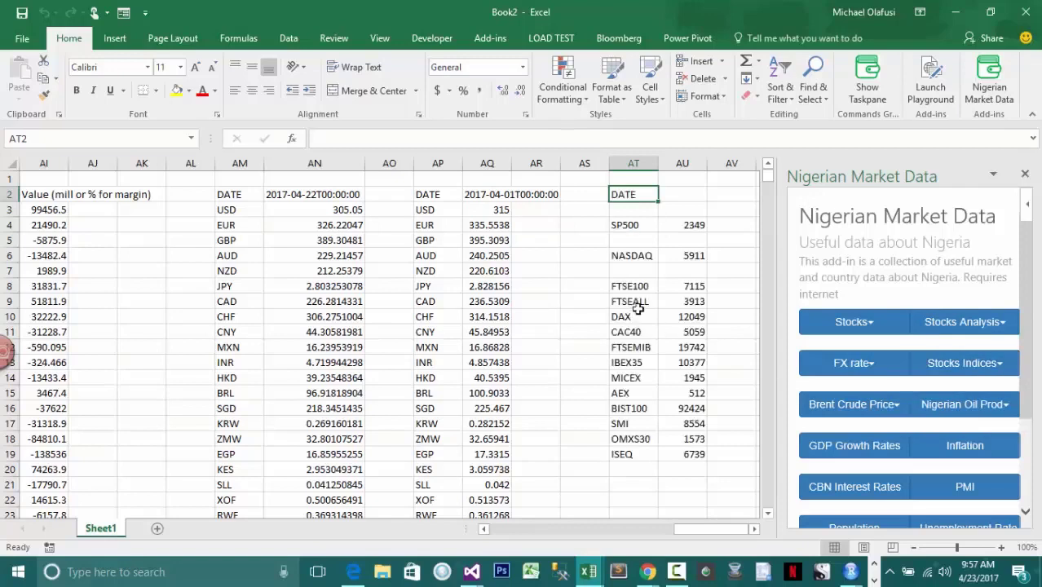
drag(659, 162, 659, 162)
double_click(659, 162)
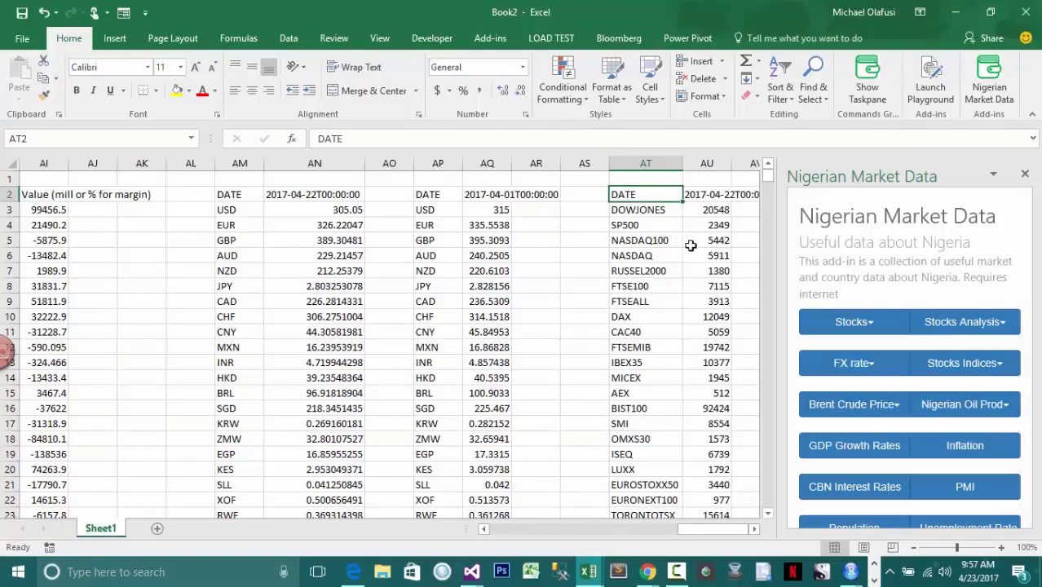
Look over the stock indices in columns AT and AU down to the last index, checking the NSEASI, JALSHASI and GABORONE rows
click(674, 211)
click(675, 226)
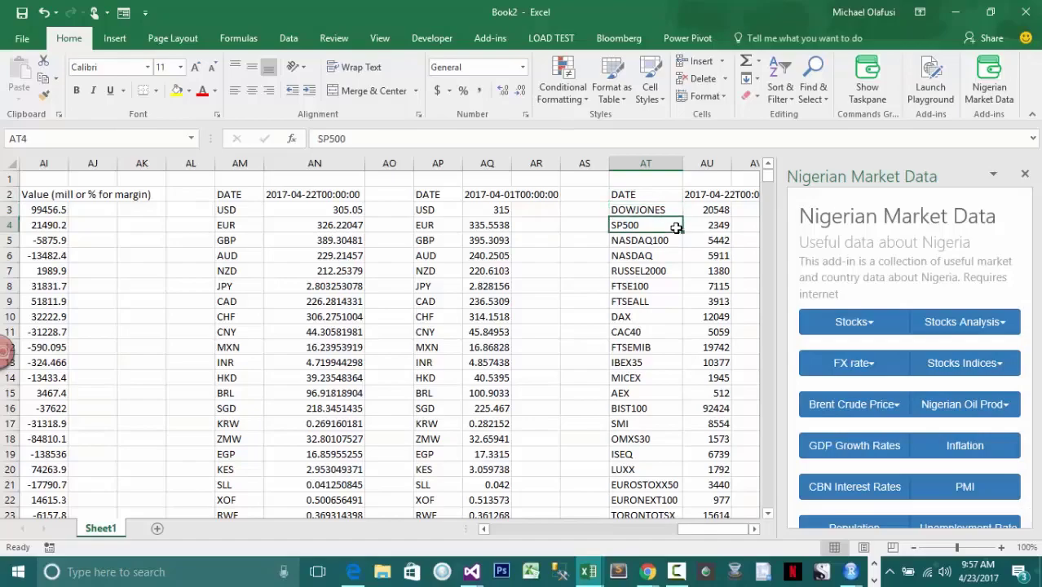
scroll(677, 276, down, 12)
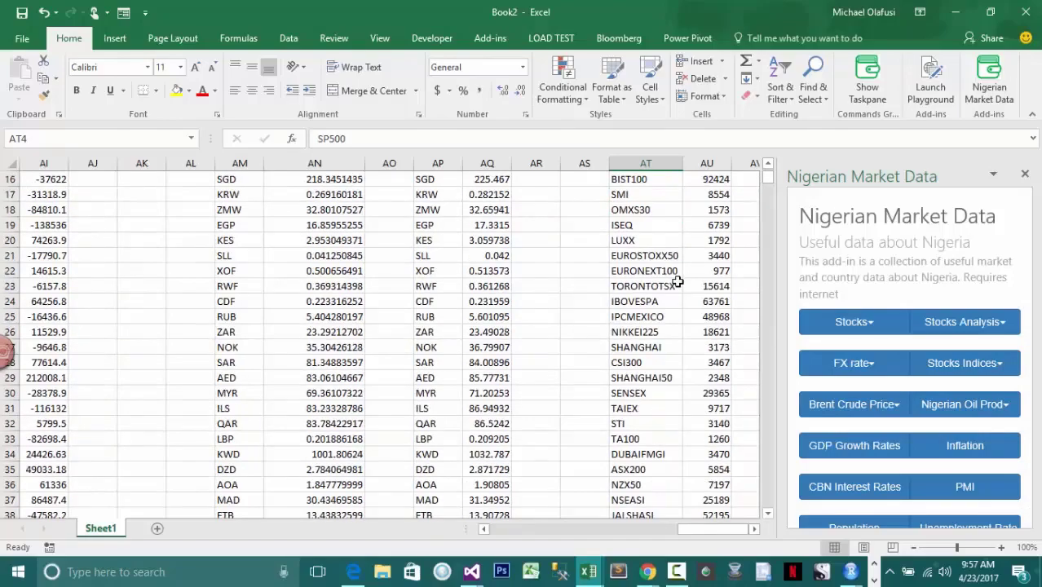
scroll(650, 299, up, 12)
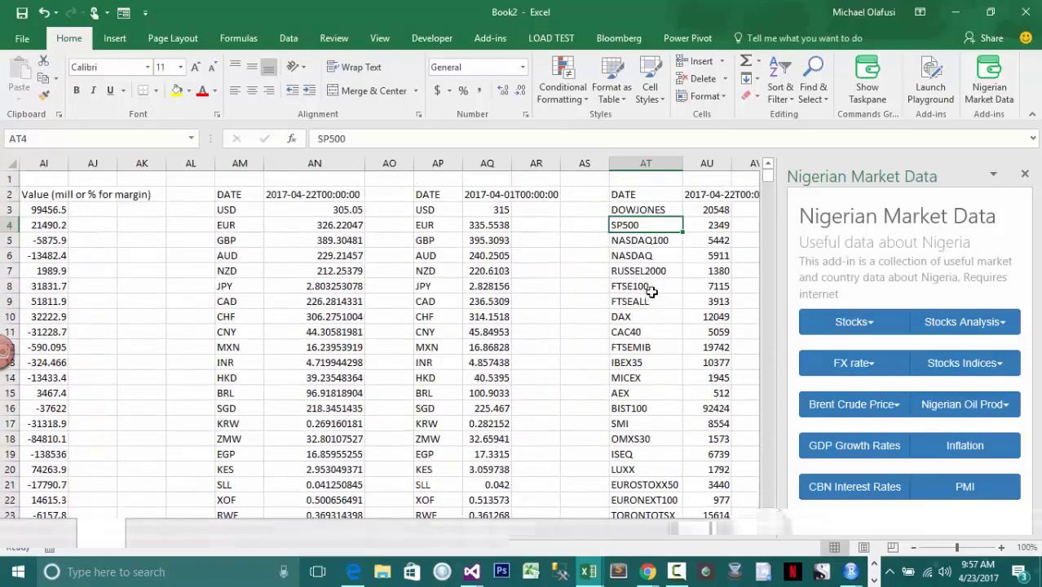
scroll(652, 300, down, 1)
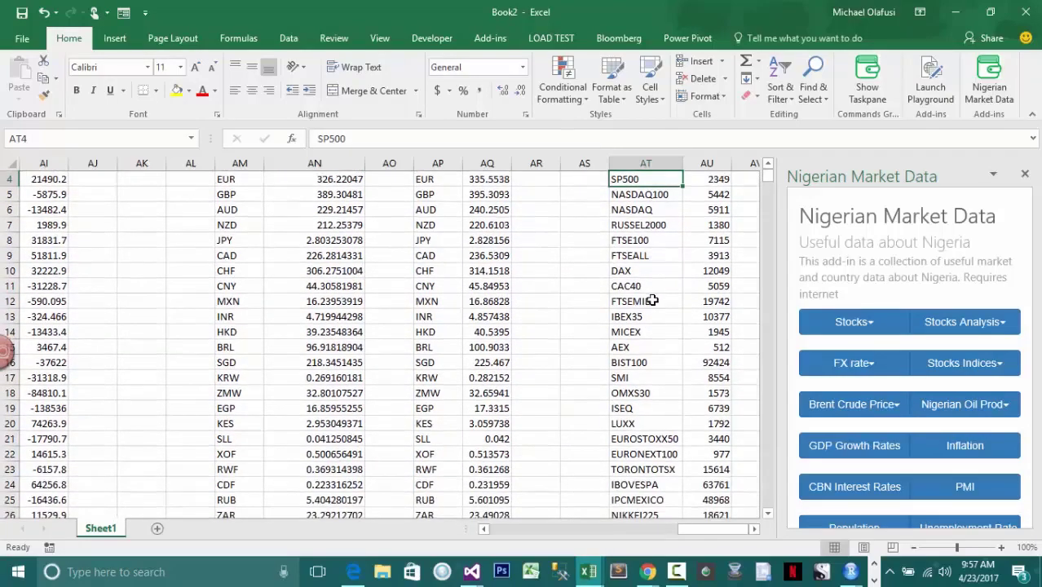
scroll(652, 300, down, 6)
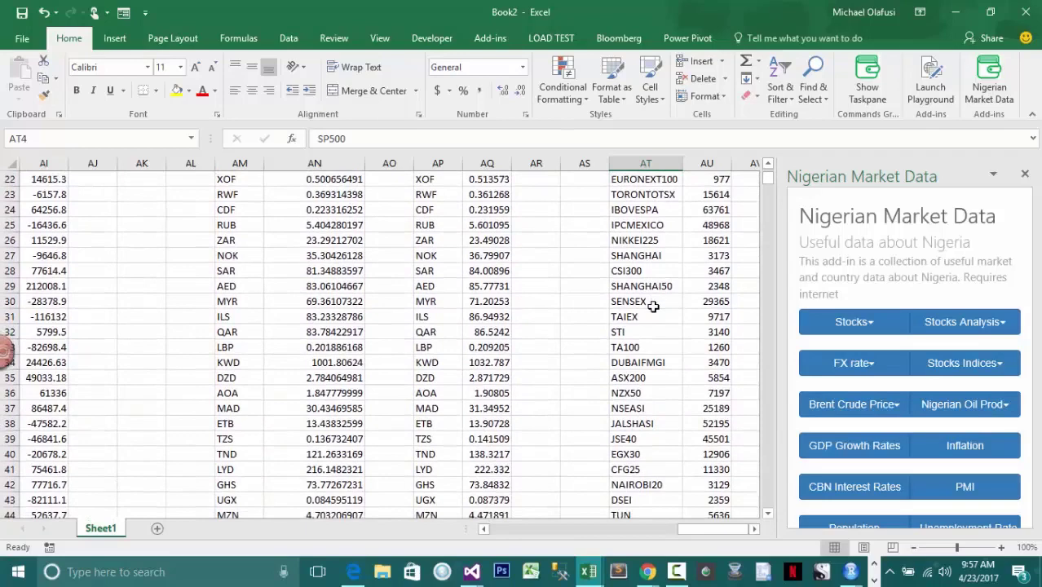
scroll(652, 306, down, 1)
drag(662, 376, 723, 368)
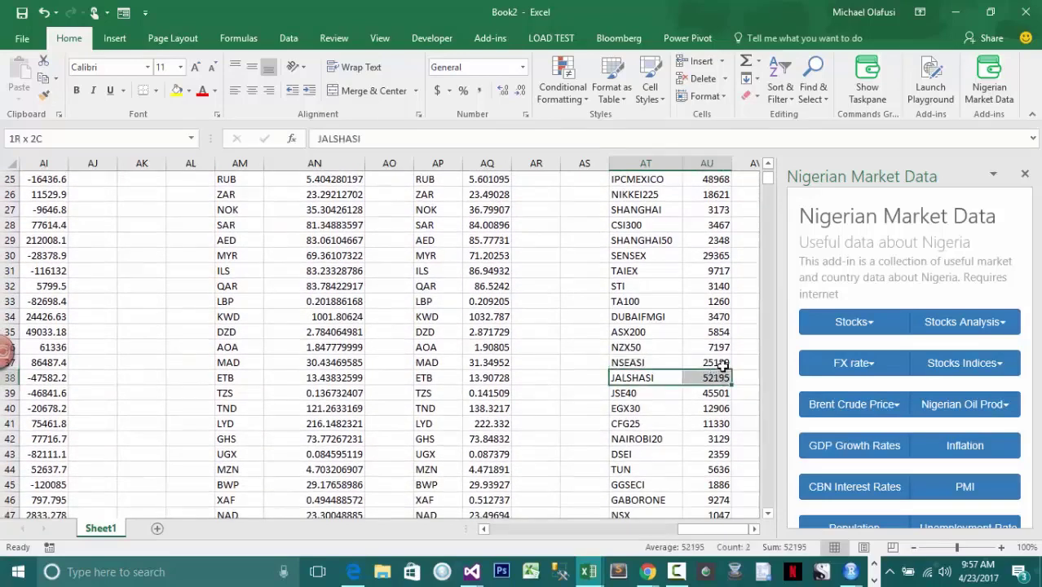
drag(652, 362, 722, 356)
scroll(675, 308, down, 1)
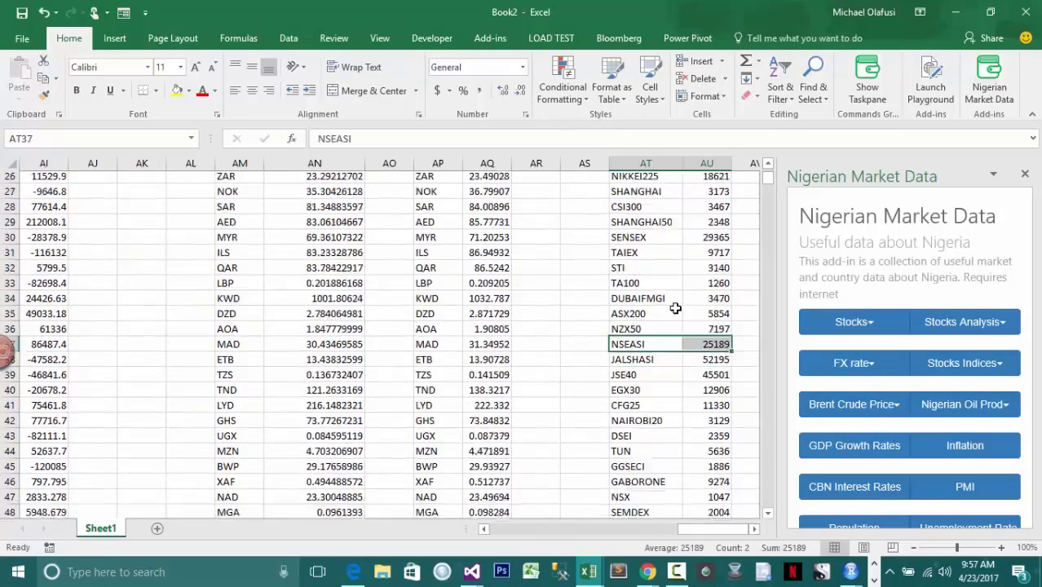
scroll(674, 309, down, 2)
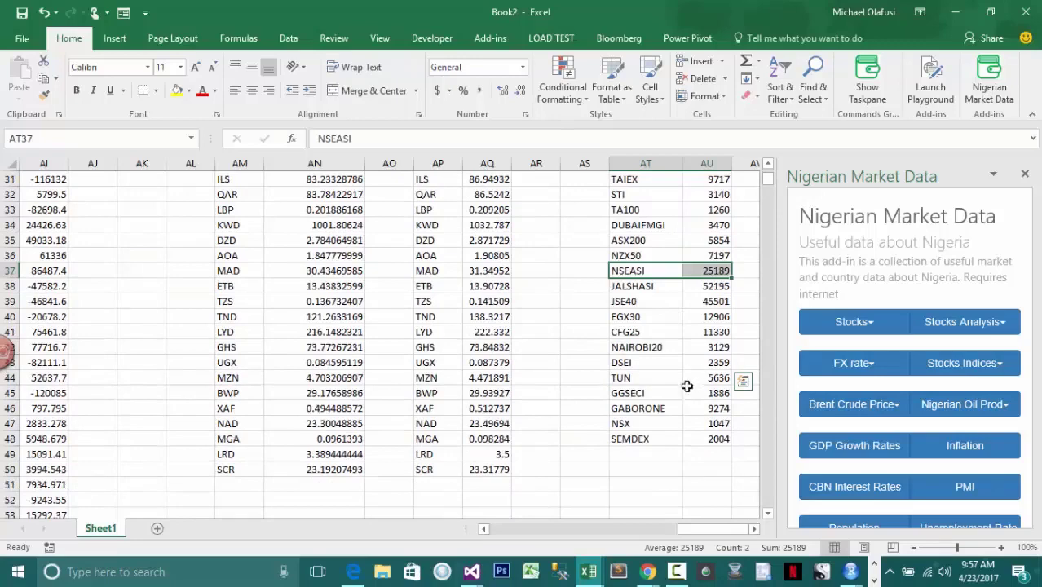
drag(660, 408, 721, 409)
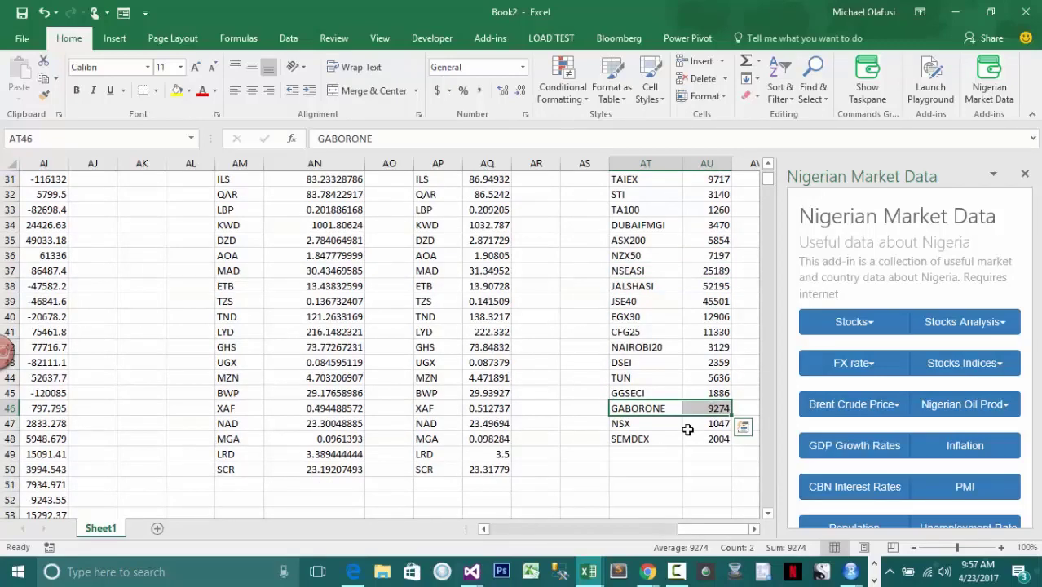
scroll(702, 399, up, 10)
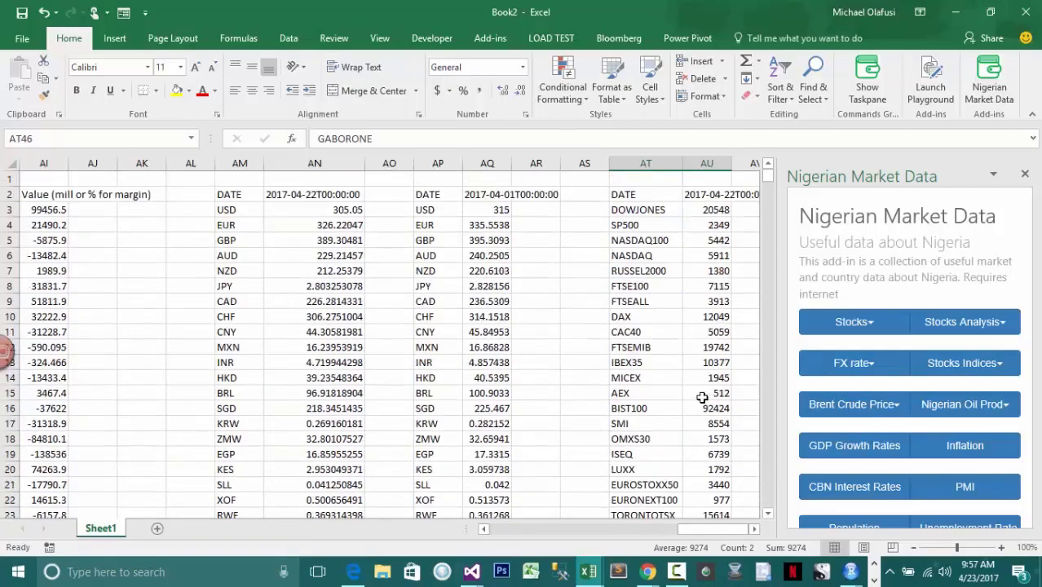
Insert yesterday's Brent crude price starting in cell AX2 and check the price cell beside the date
click(752, 529)
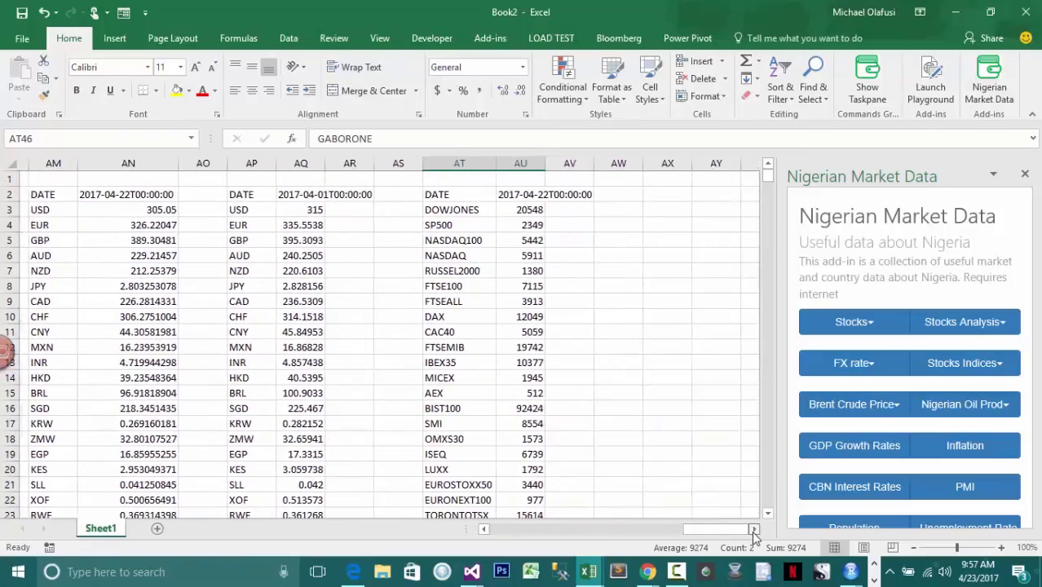
click(603, 194)
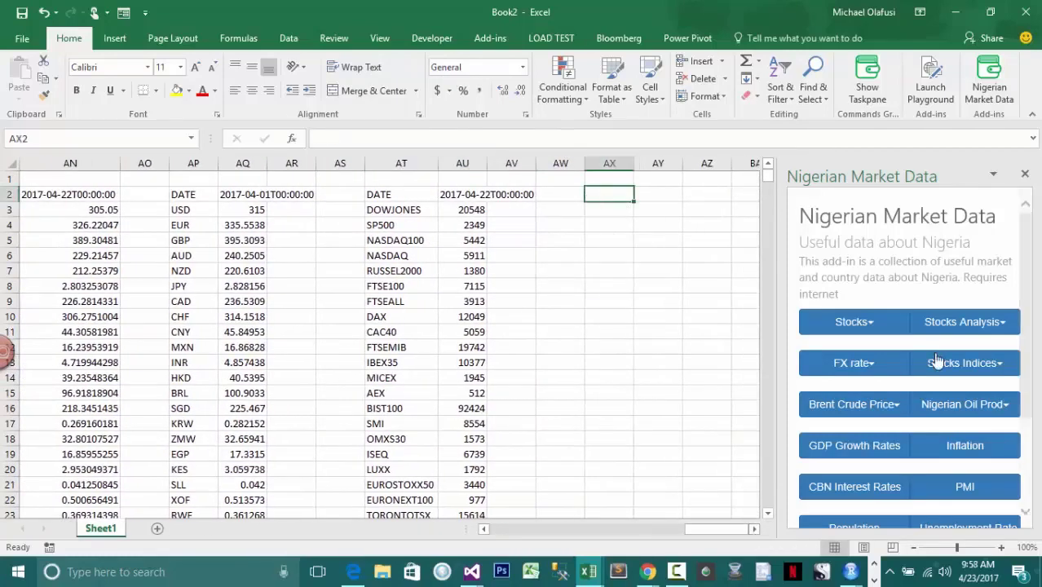
click(894, 403)
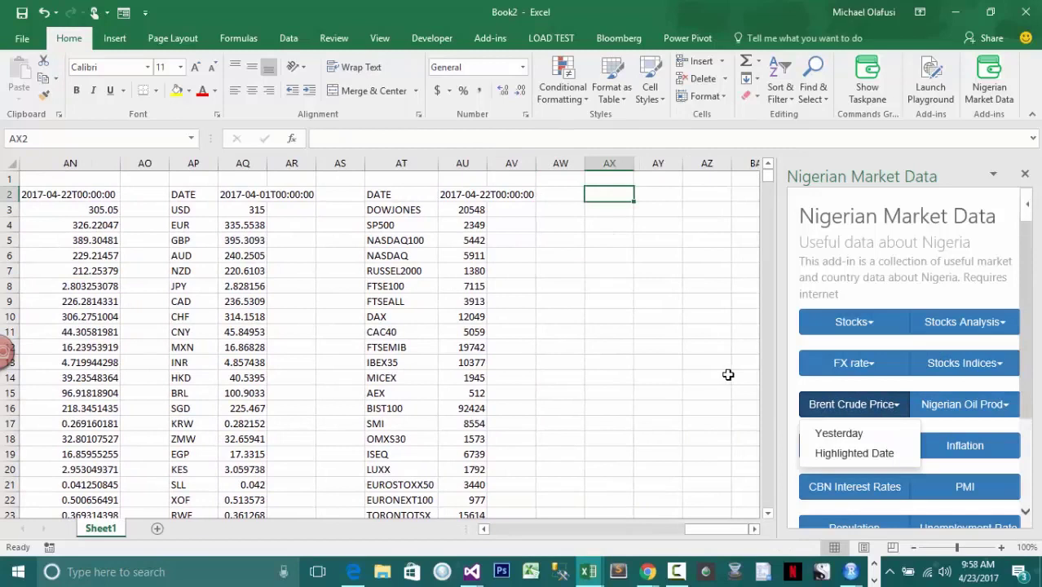
click(831, 433)
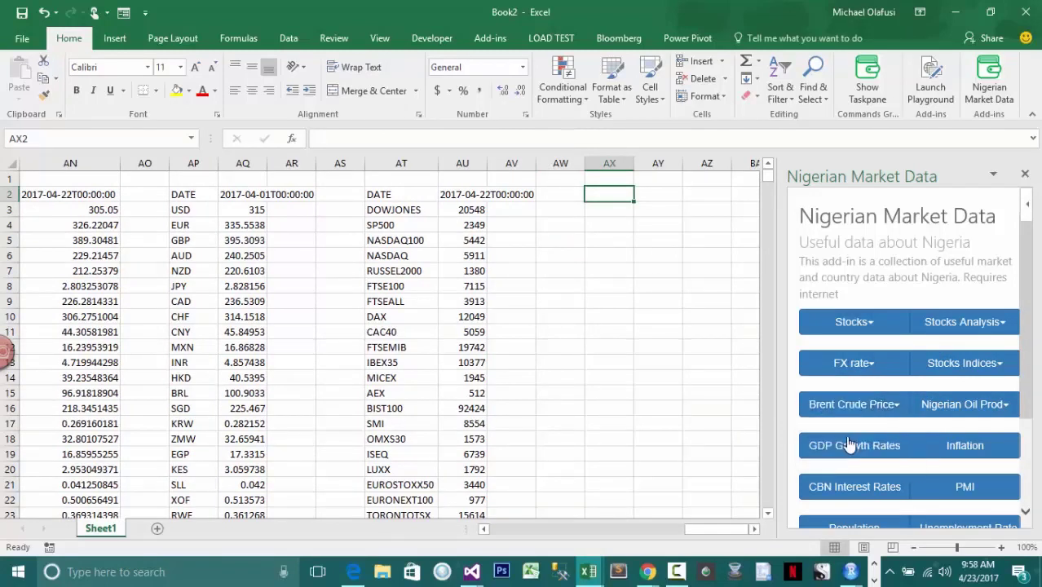
click(676, 195)
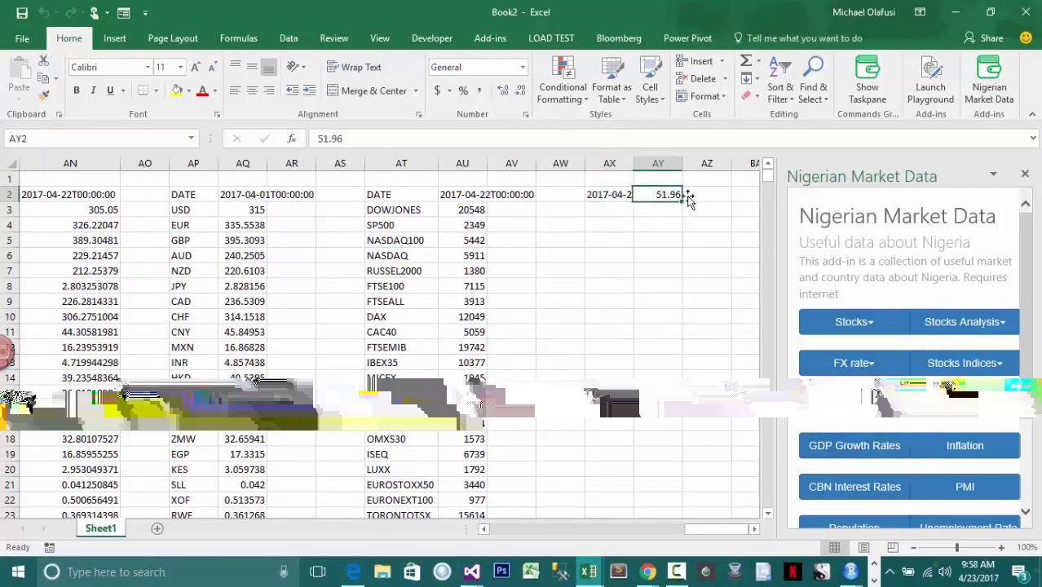
Format cell AX4 as Text, widen column AX slightly, and enter the date 2017-04-05 in AX4
click(611, 229)
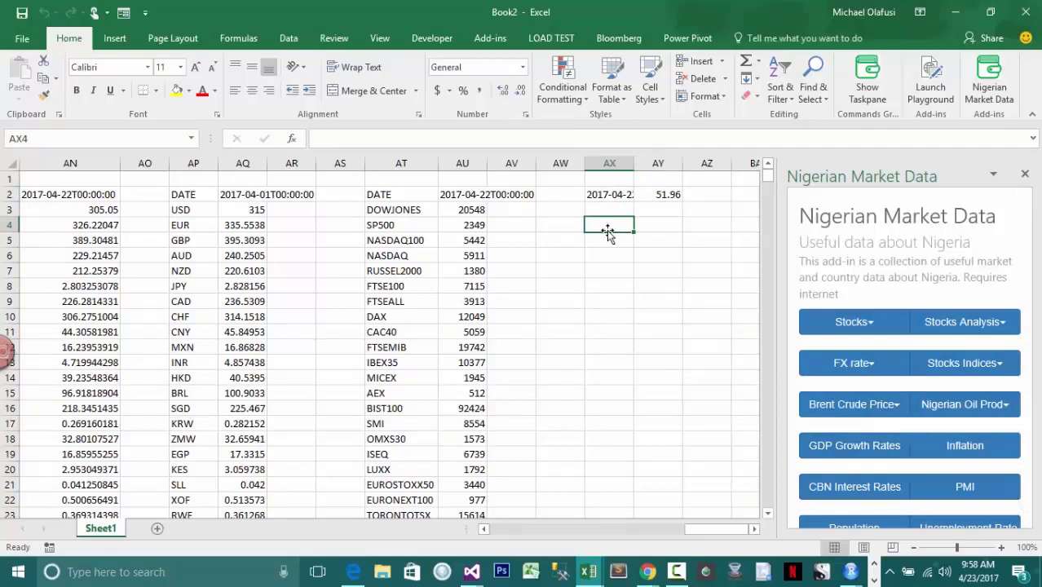
click(522, 67)
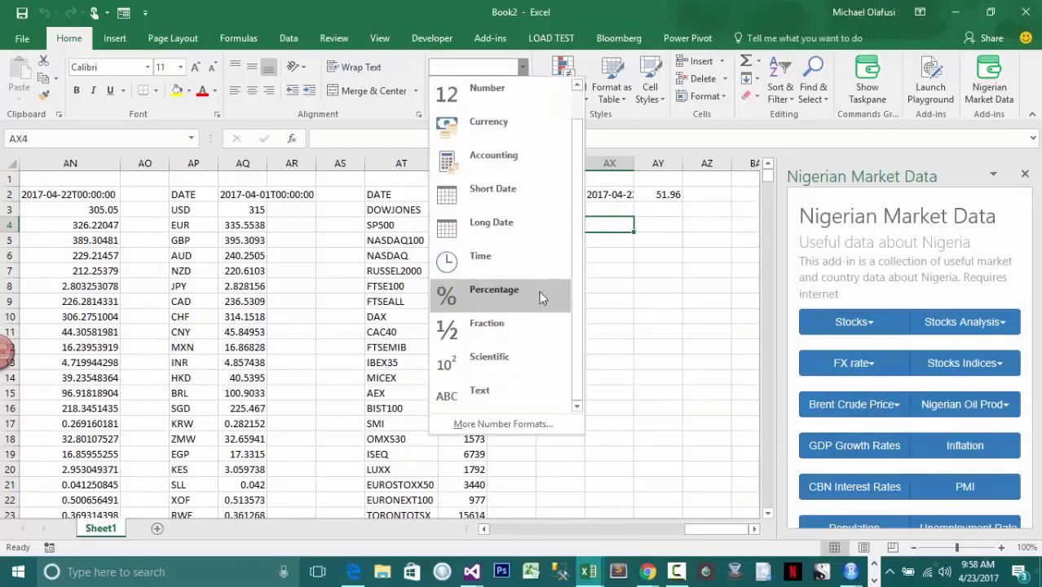
click(505, 396)
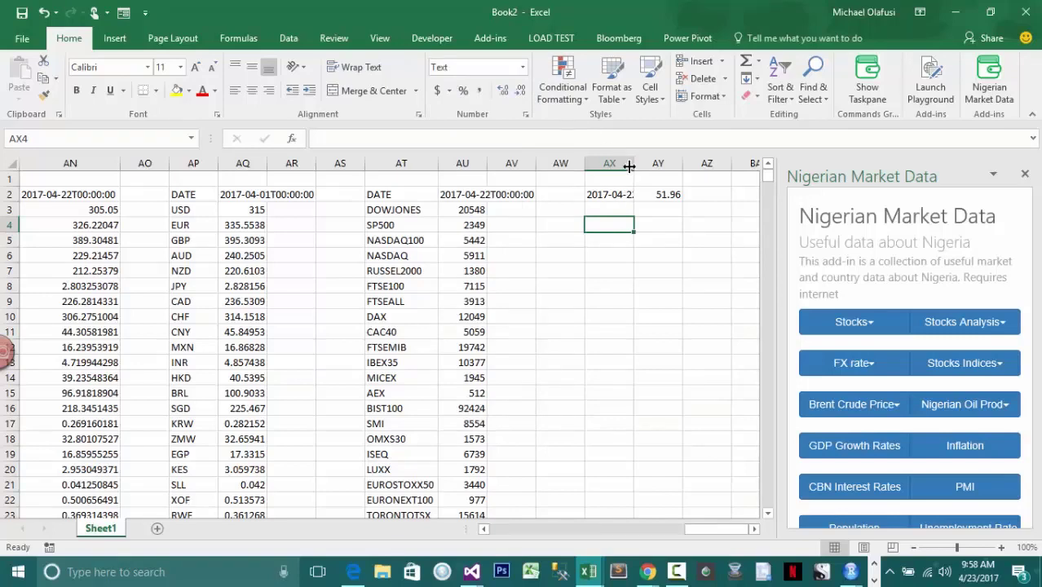
drag(628, 166, 647, 166)
text(2017)
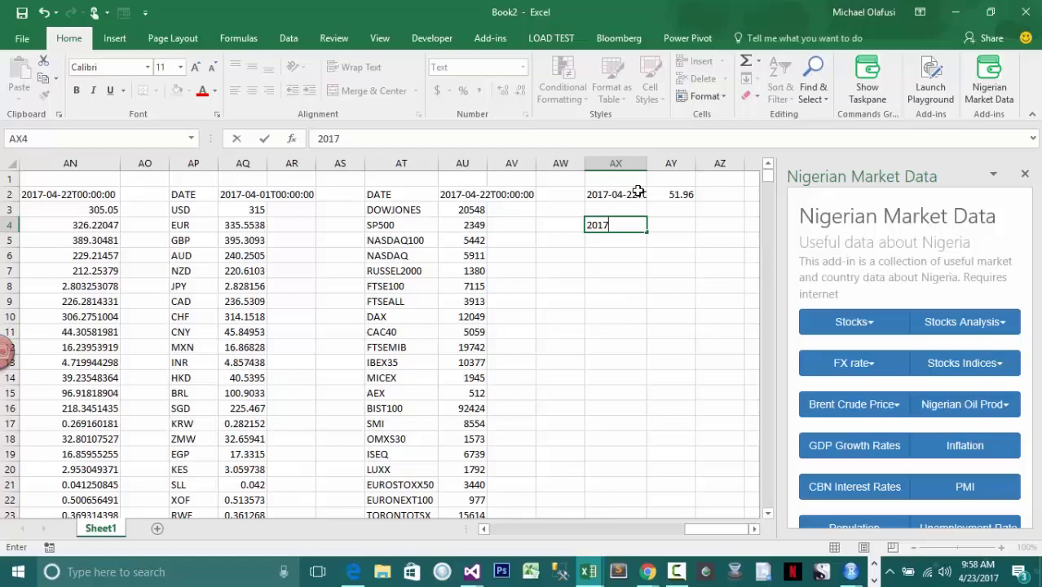
text(-04-05)
key(Return)
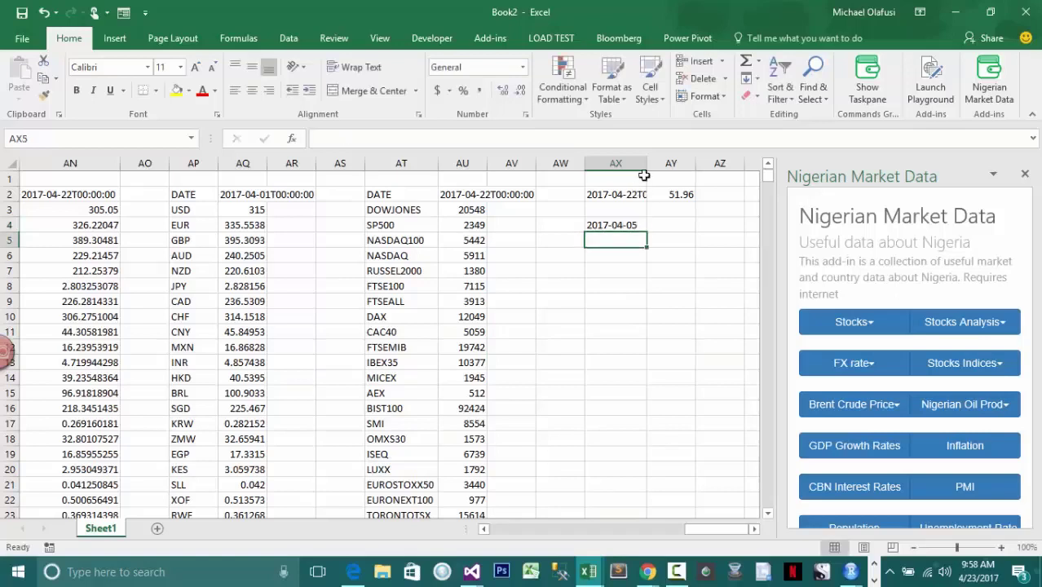
Insert the Brent crude price for the highlighted date in cell AX4 and compare it with yesterday's price in AY2
click(615, 225)
click(862, 408)
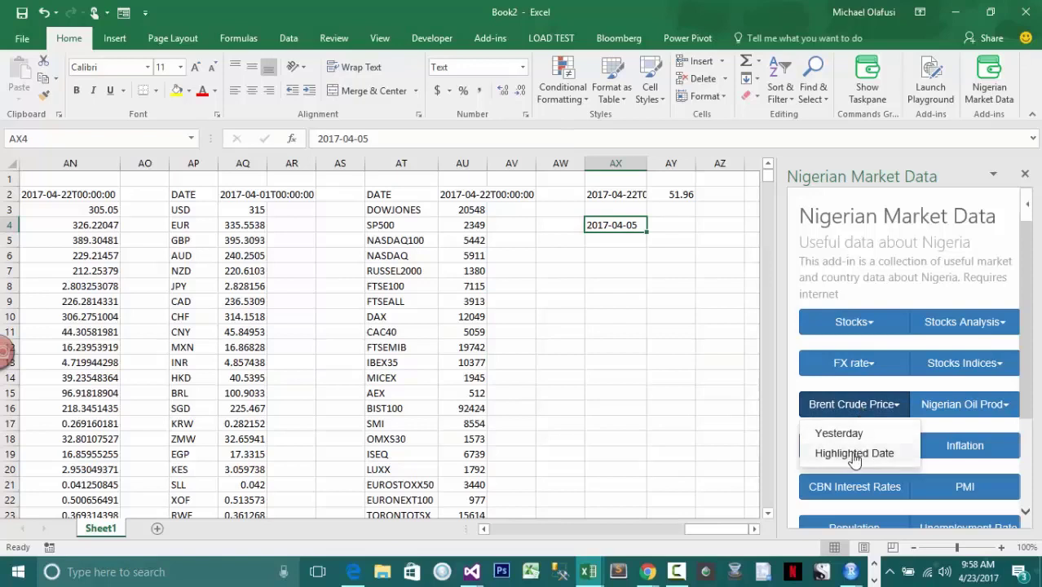
click(853, 456)
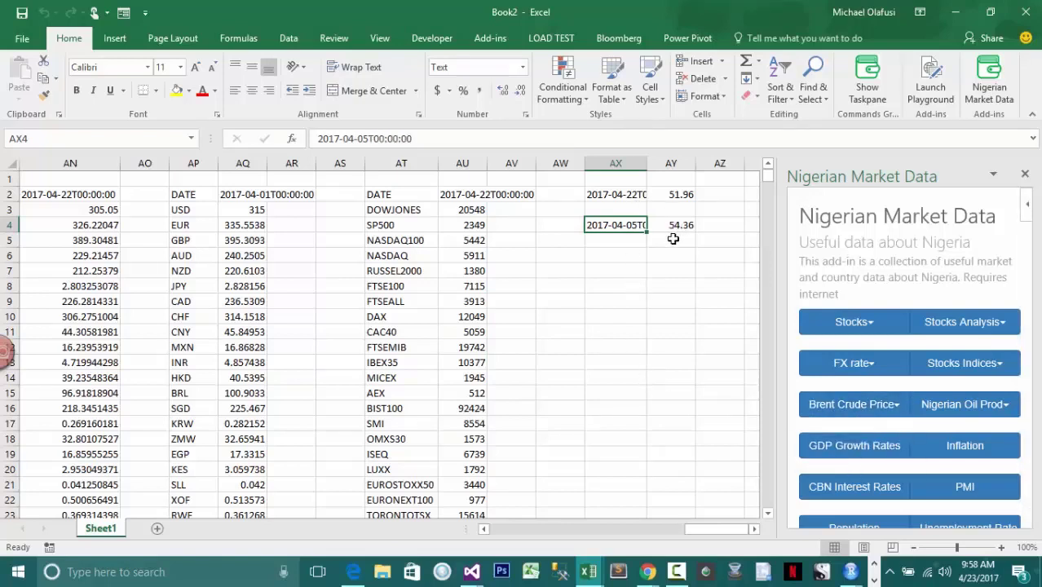
click(661, 193)
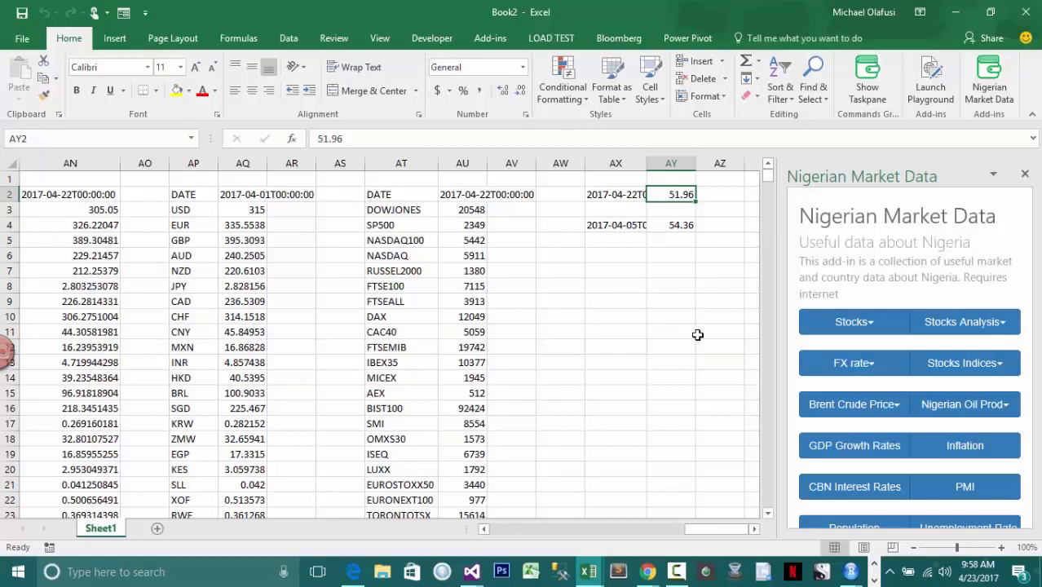
Insert all records of Nigerian oil production starting in cell BA2
click(991, 409)
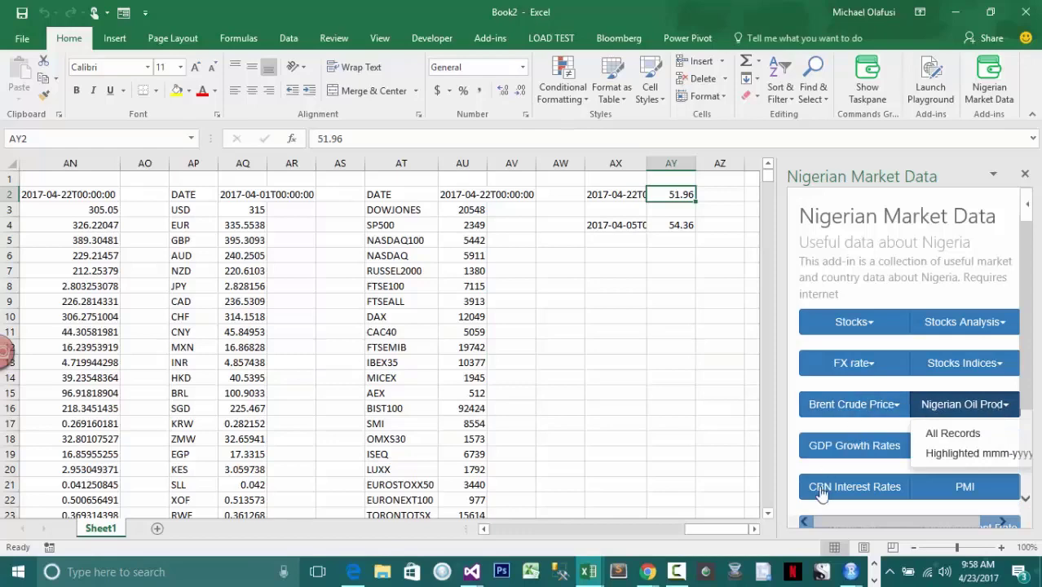
click(758, 530)
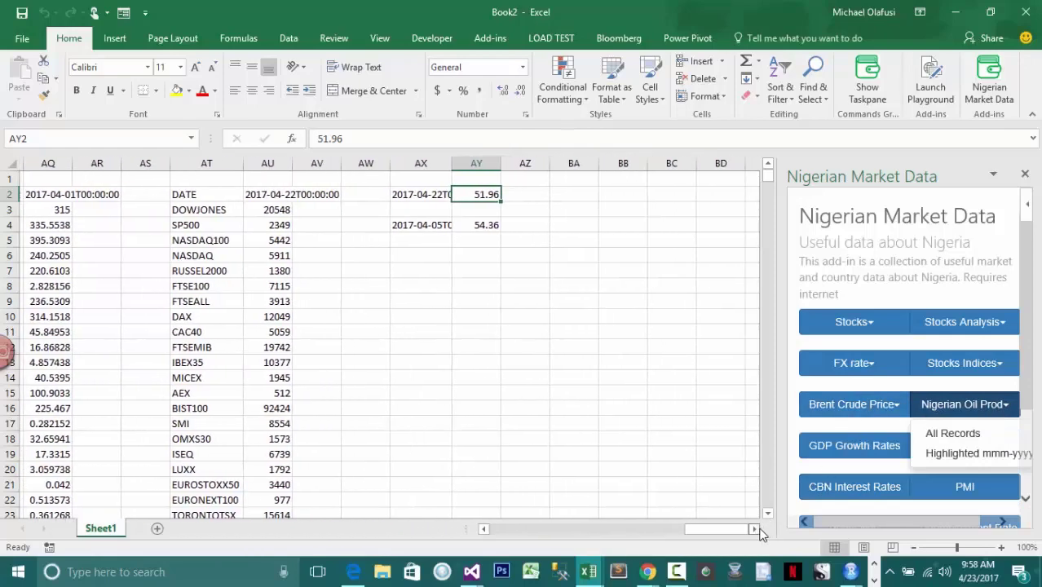
click(532, 200)
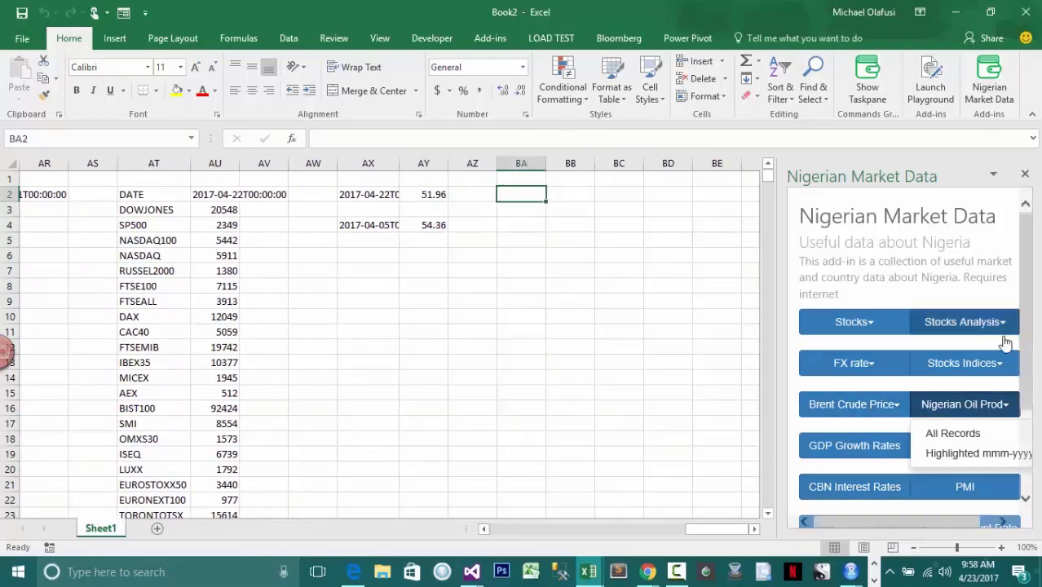
click(954, 438)
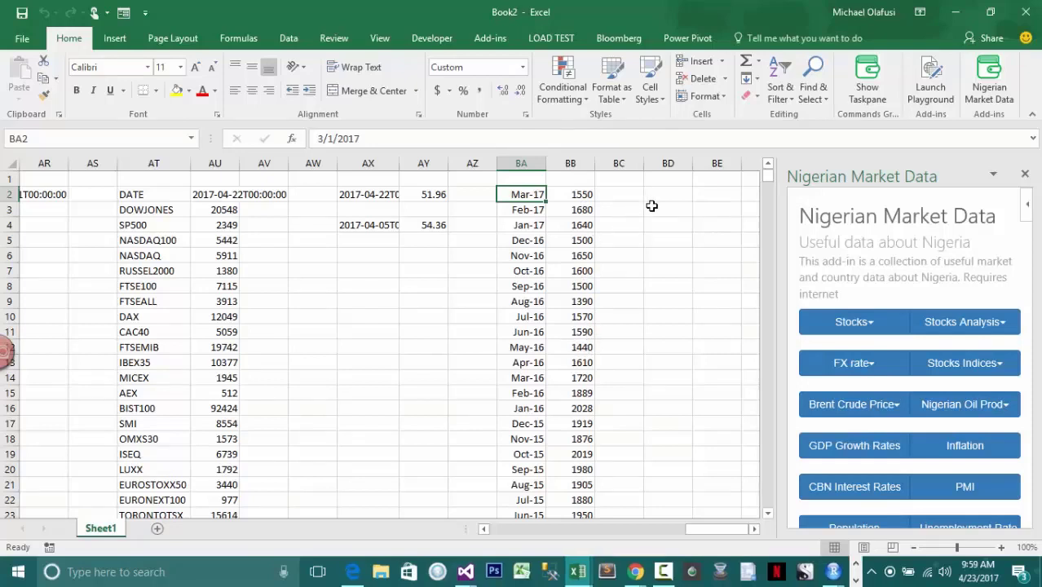
Format cell BD2 as Text and enter the month jan-2016 in it
click(660, 198)
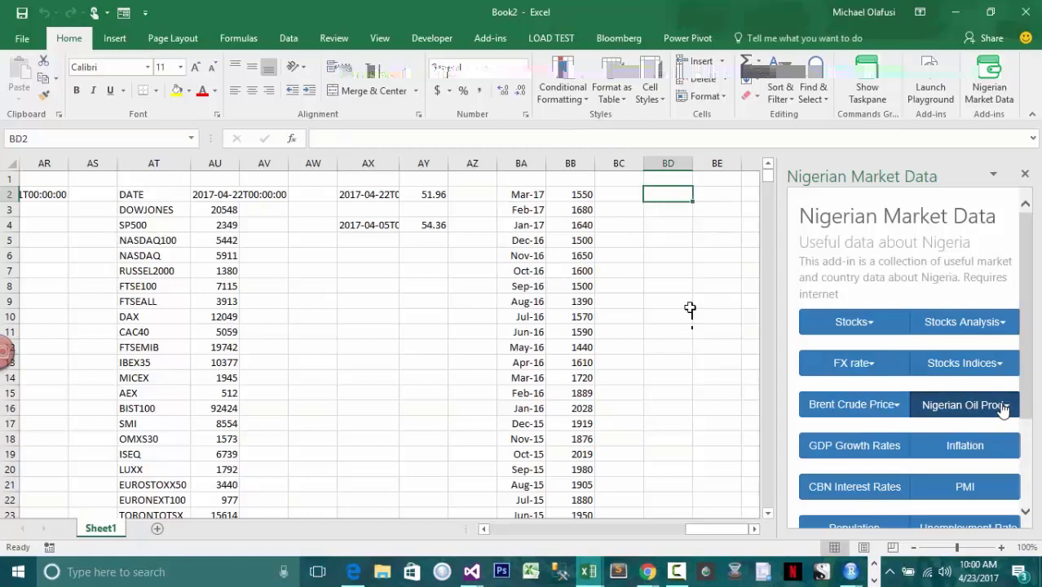
click(962, 404)
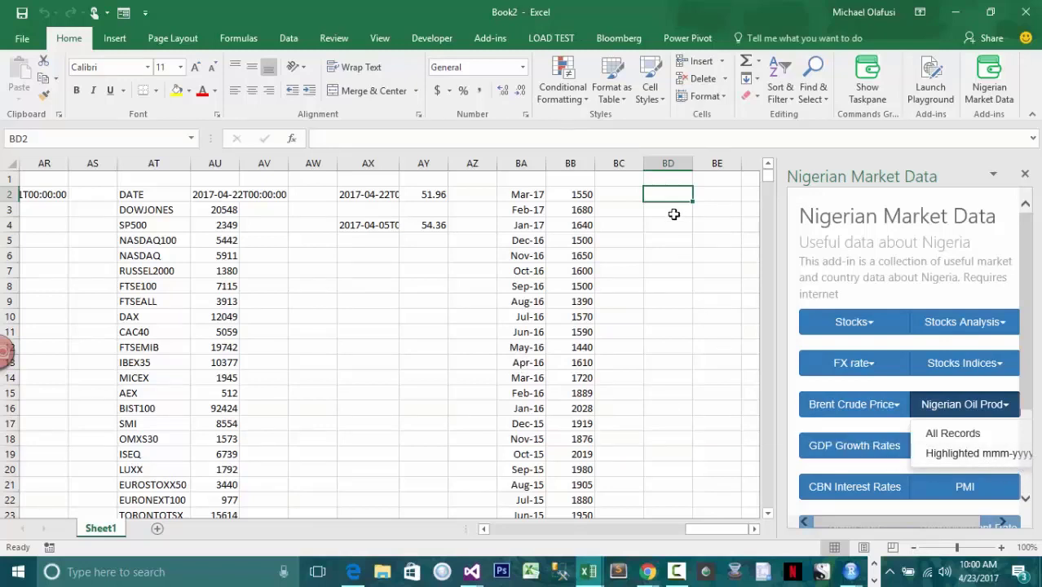
click(519, 70)
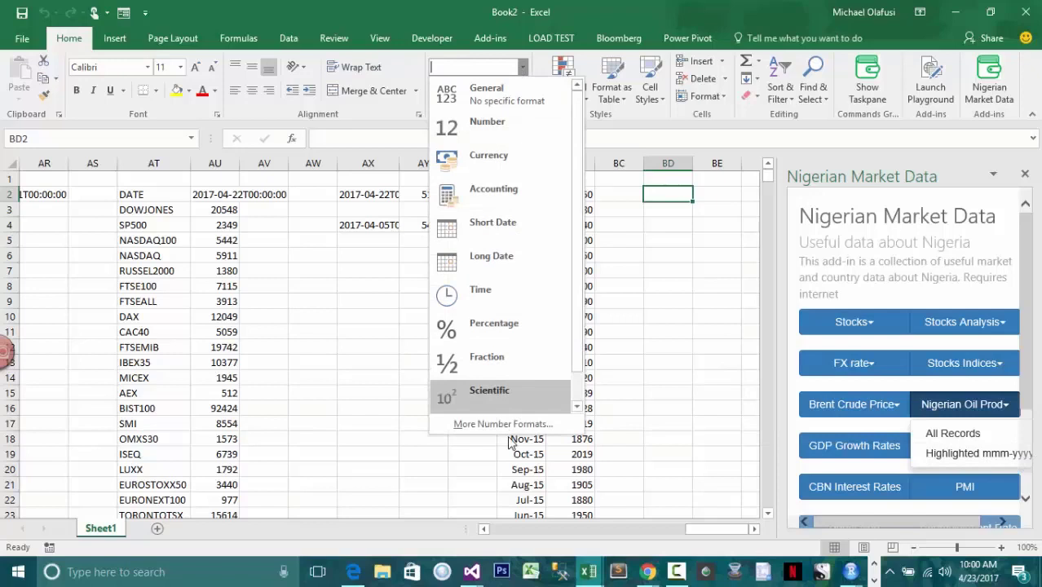
scroll(512, 414, down, 1)
click(501, 402)
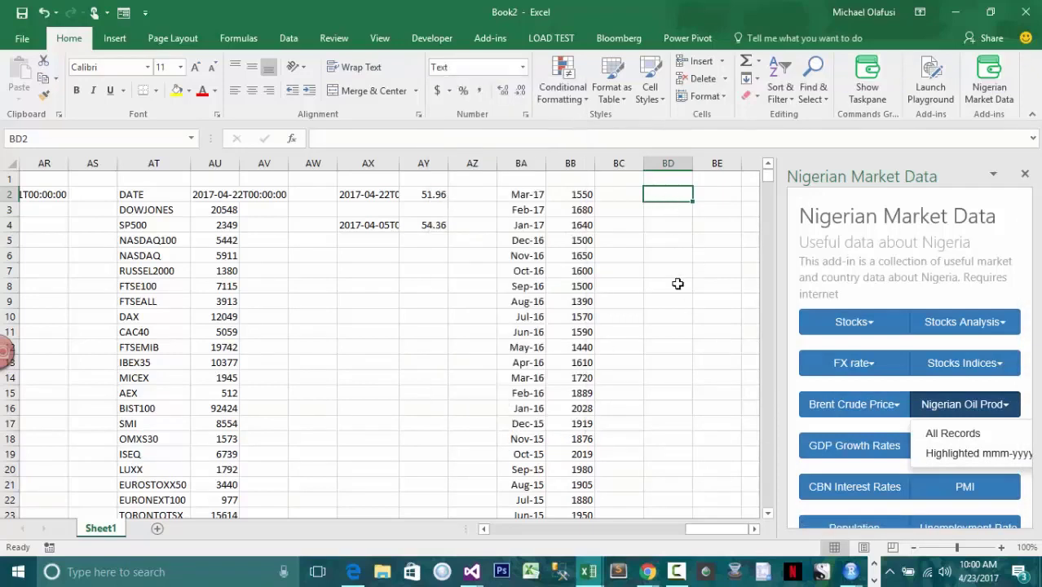
text(jan-2016)
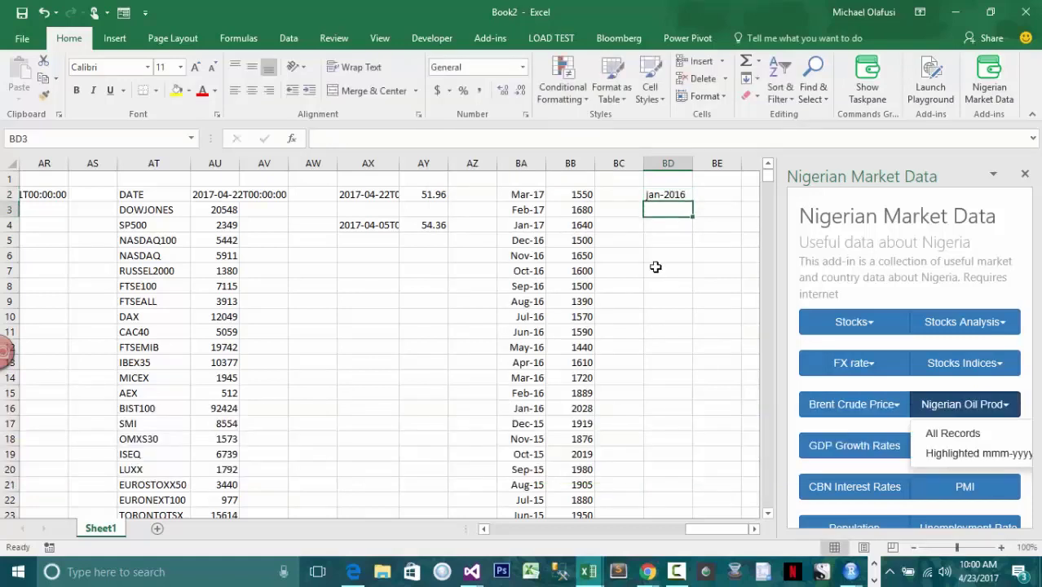
key(ctrl+Return)
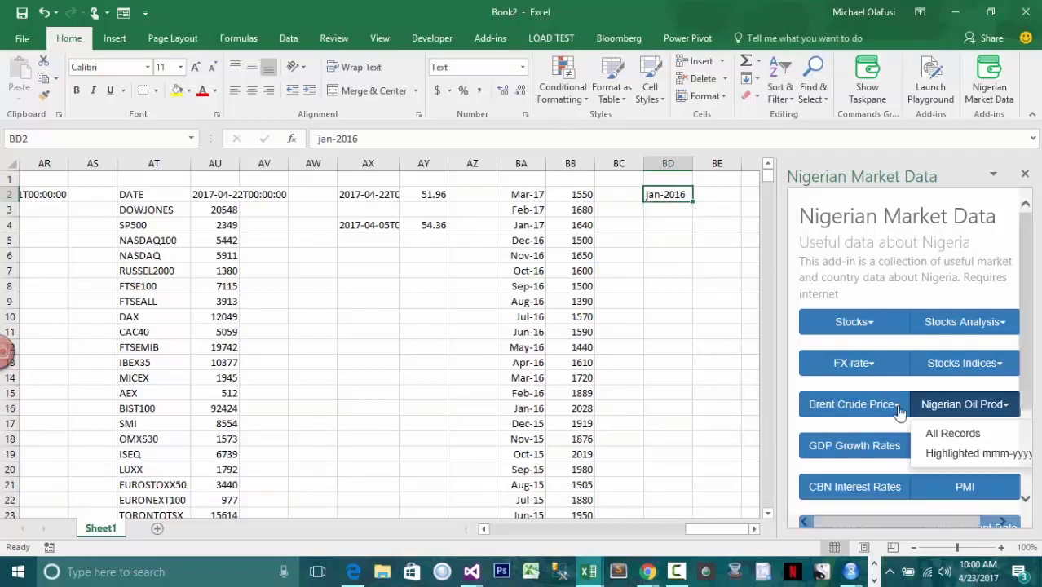
Insert the Nigerian oil production for the highlighted month in BD2 and compare it with the Jan-16 record in column BA
click(945, 453)
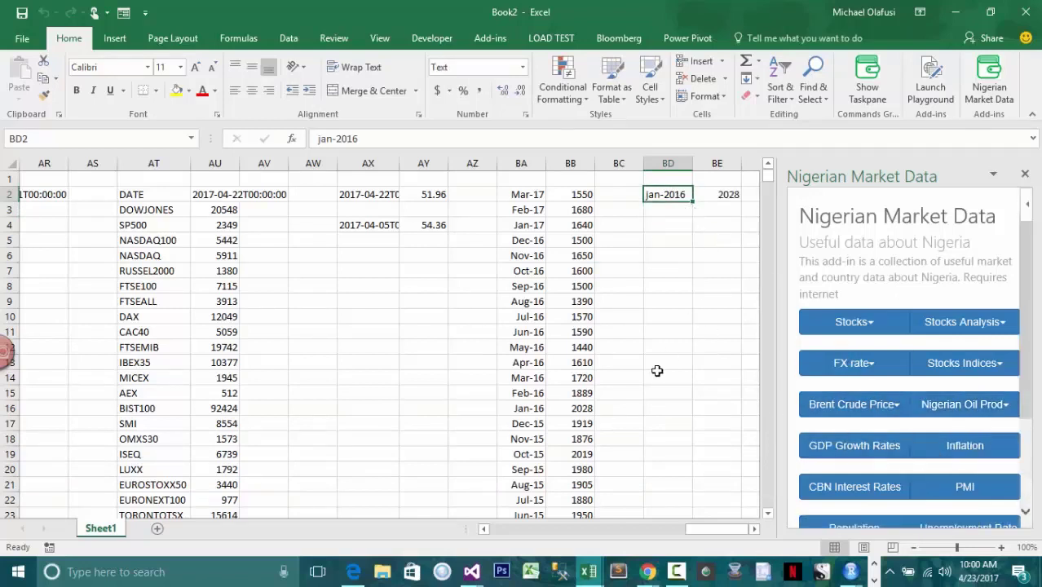
drag(525, 408, 571, 409)
click(695, 227)
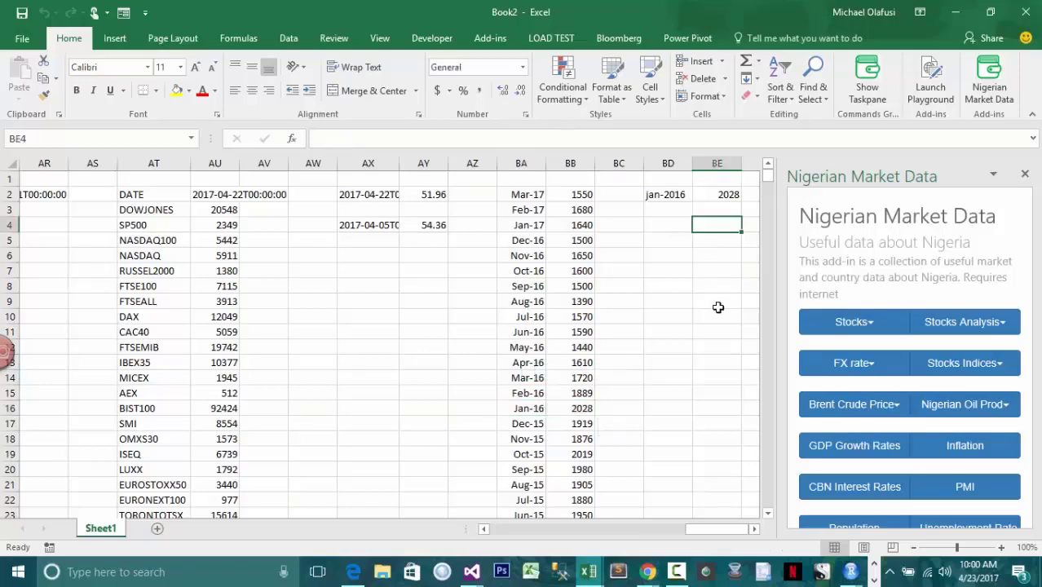
Insert the Nigerian GDP growth rates starting in cell BG2
key(Right)
key(Right)
key(Right)
key(Right)
key(Right)
key(Right)
key(Right)
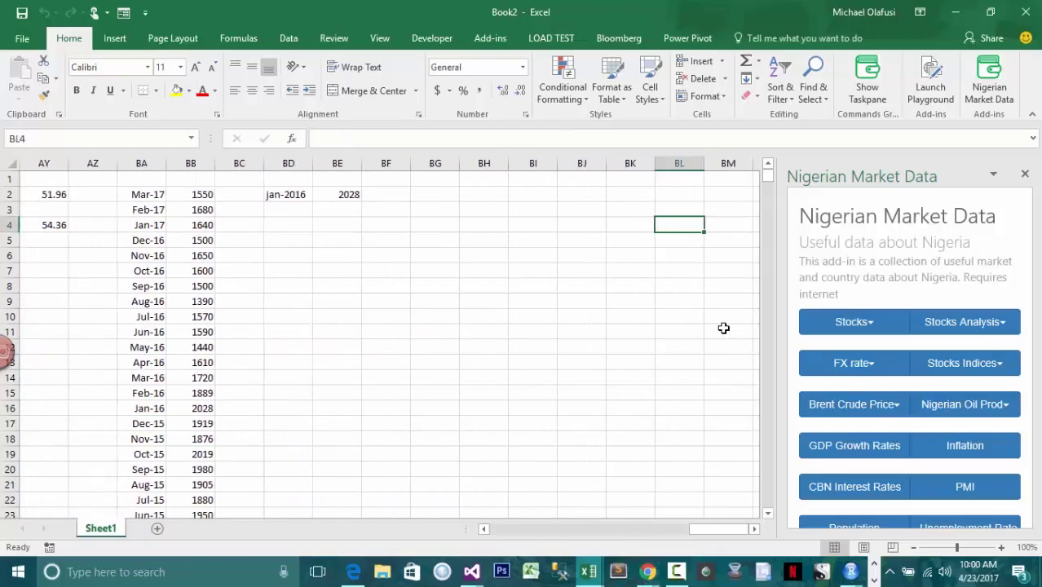
click(416, 199)
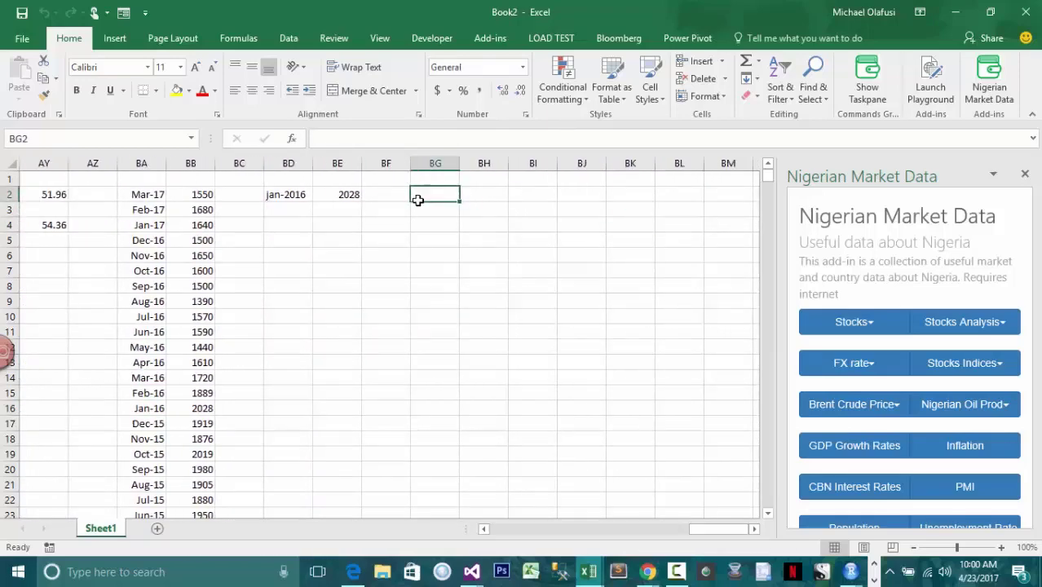
click(845, 453)
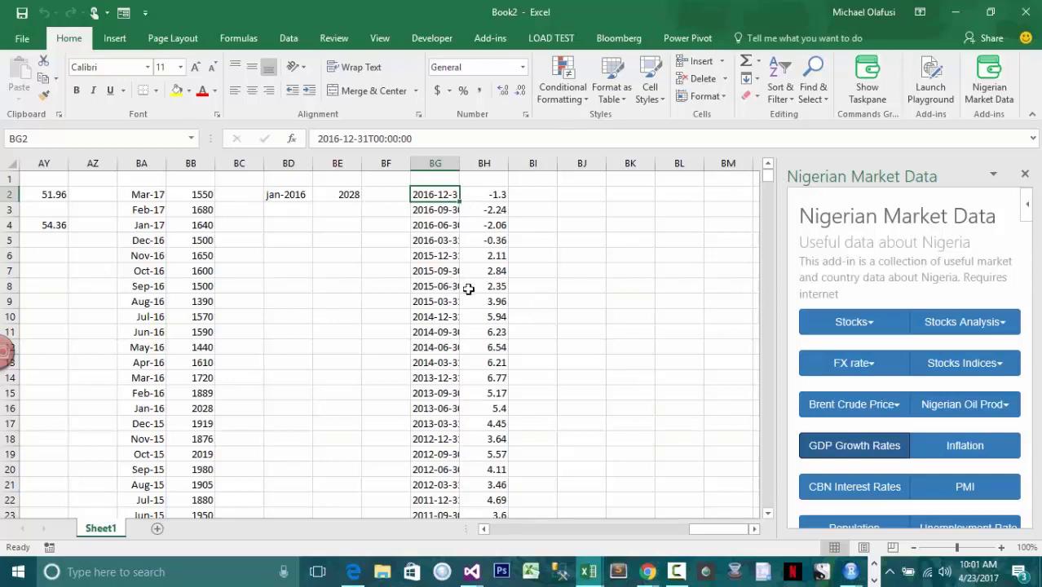
key(alt+Tab)
key(alt+Tab)
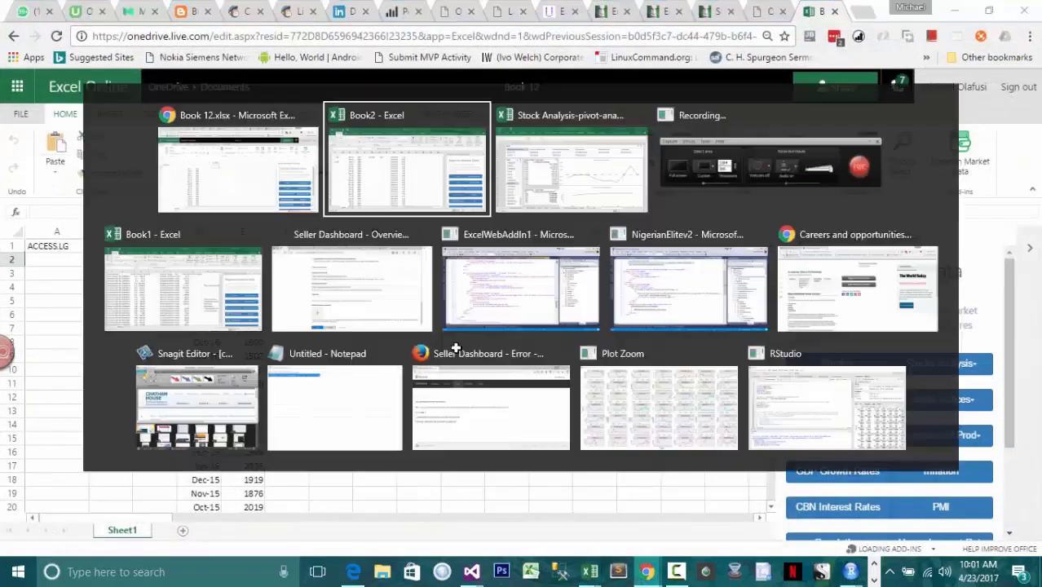
Fit column BG to its full date entries and check the two most recent GDP quarters
click(465, 329)
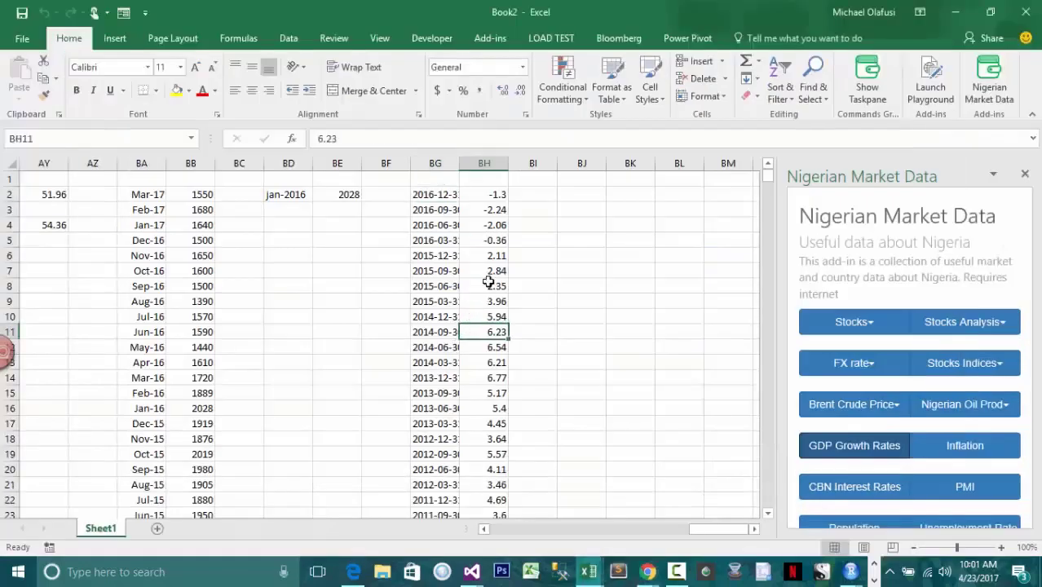
double_click(458, 164)
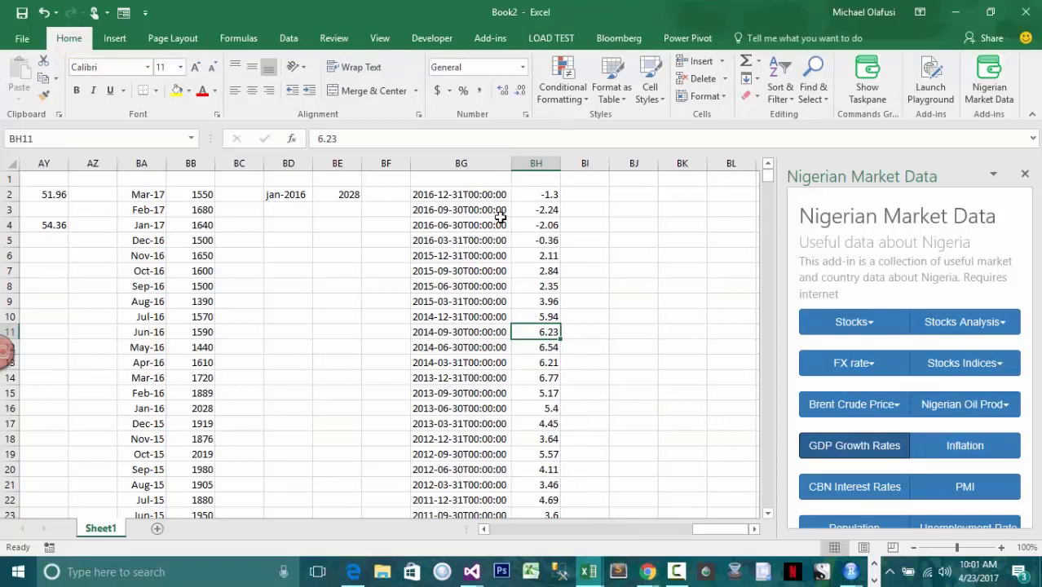
click(442, 197)
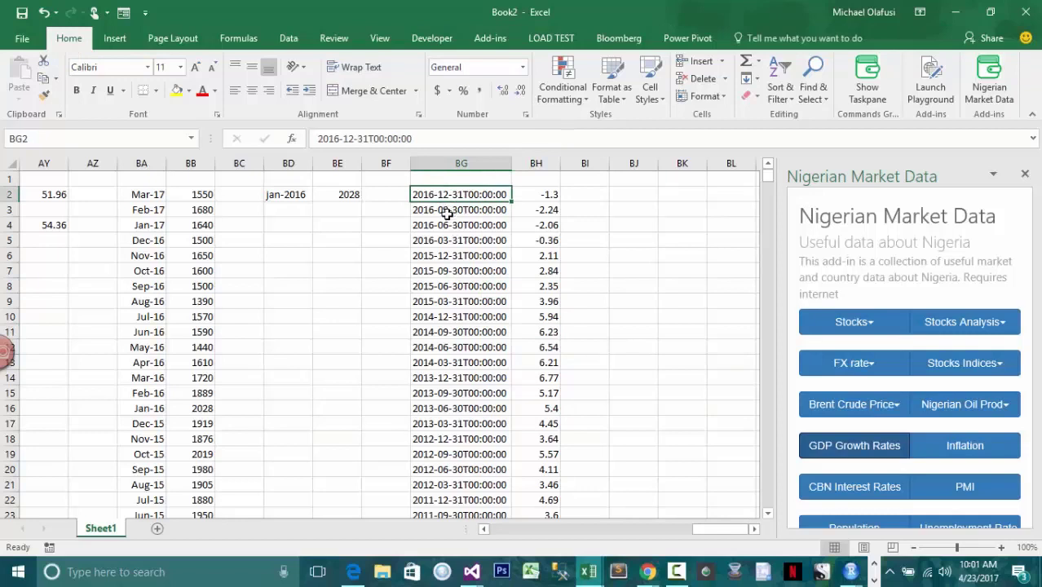
click(449, 210)
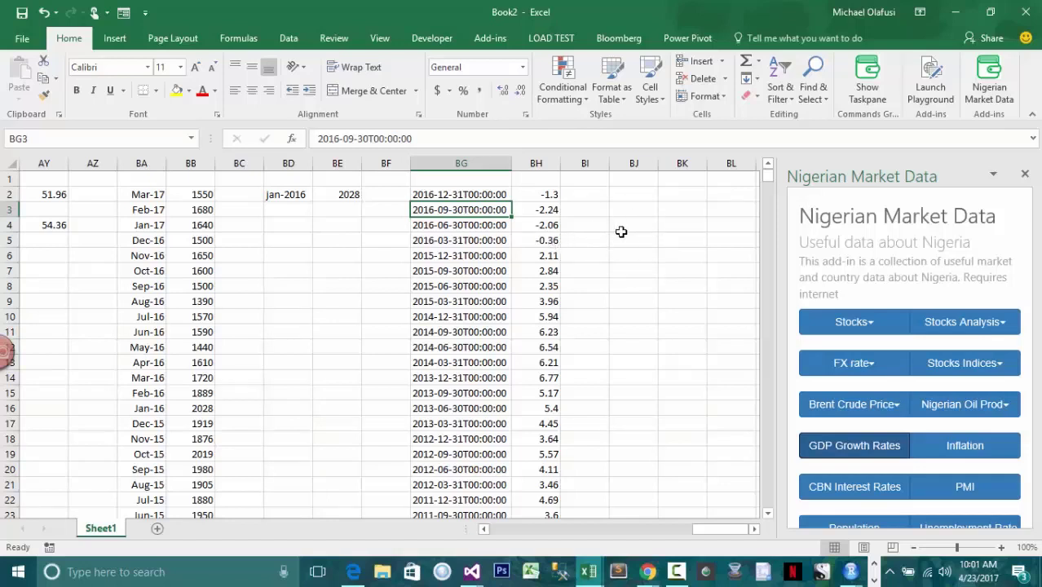
Insert the Nigerian inflation records starting in cell BJ2 and check the latest rate
click(619, 194)
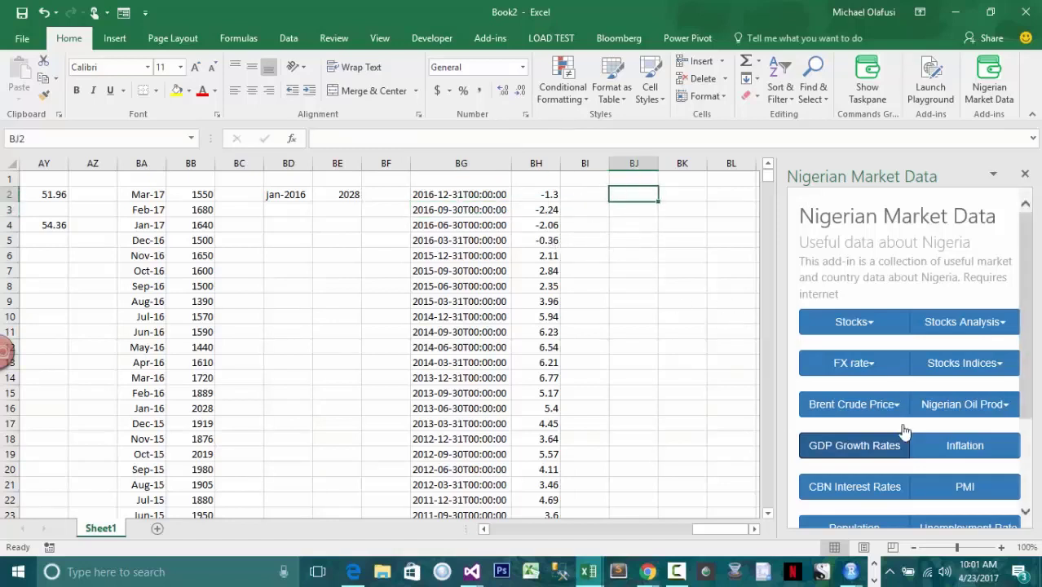
click(983, 451)
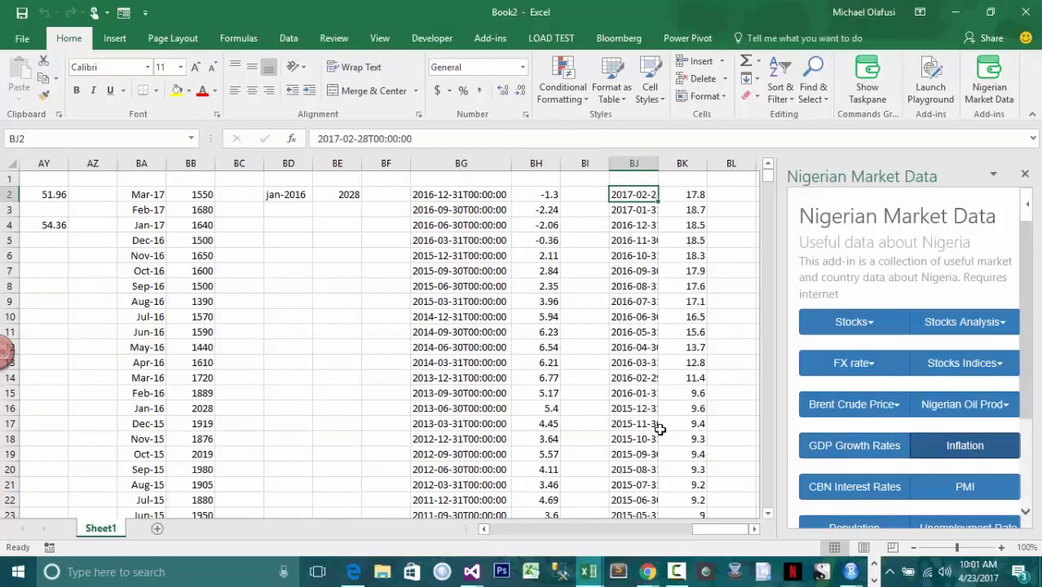
click(687, 196)
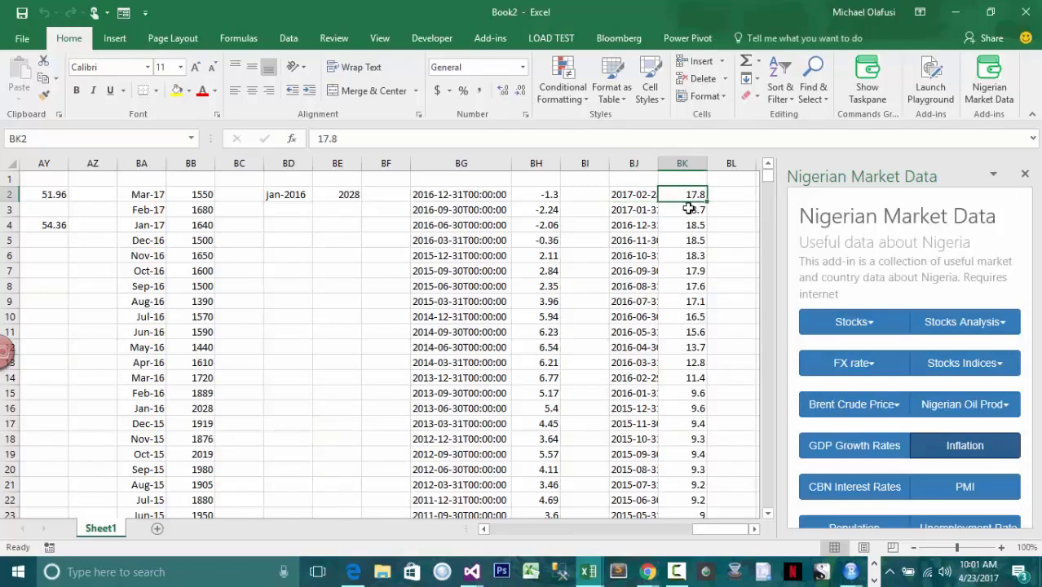
Insert the CBN interest rates starting in cell BM2
key(Right)
key(Right)
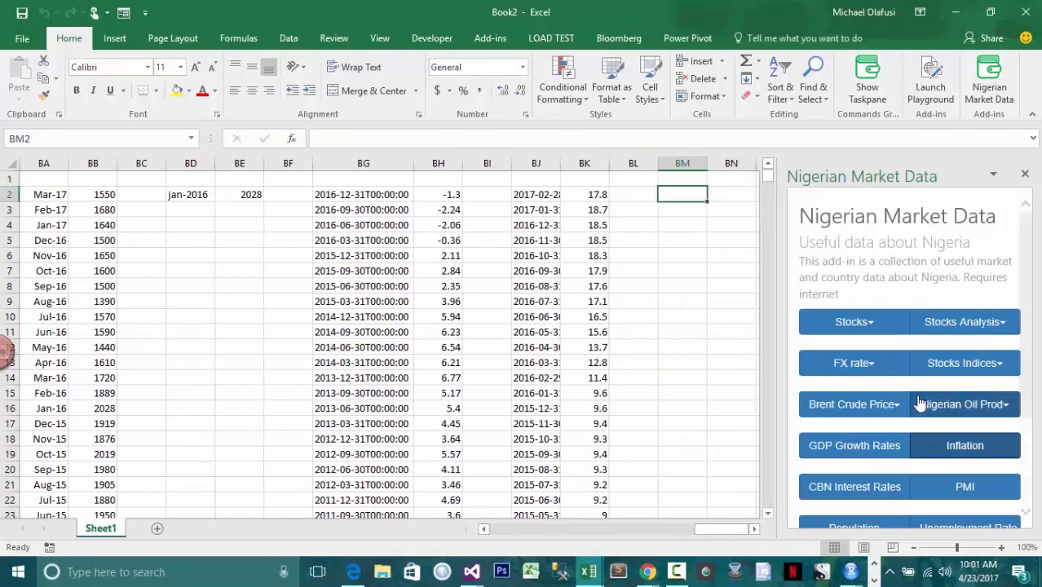
scroll(920, 404, down, 3)
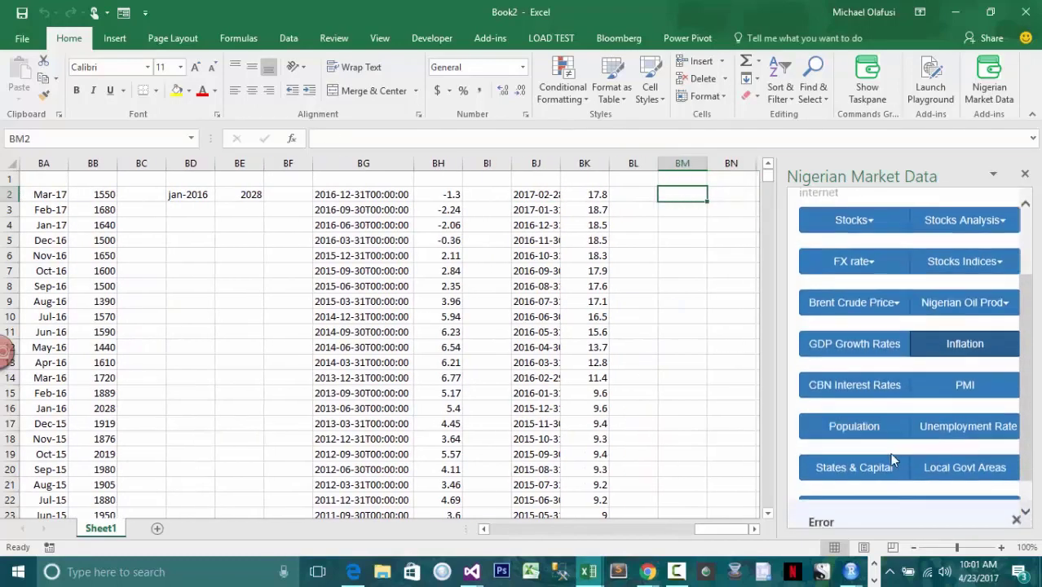
click(881, 396)
Dismiss the add-in's error notice and insert the PMI records starting in cell BP2
click(753, 528)
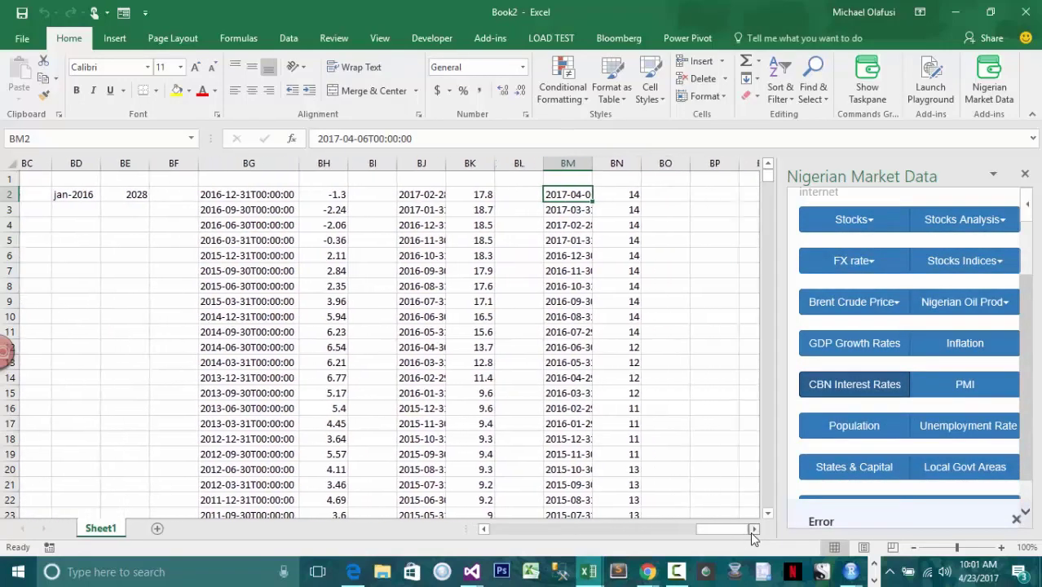
click(753, 528)
click(753, 528)
click(753, 528)
click(753, 528)
click(553, 199)
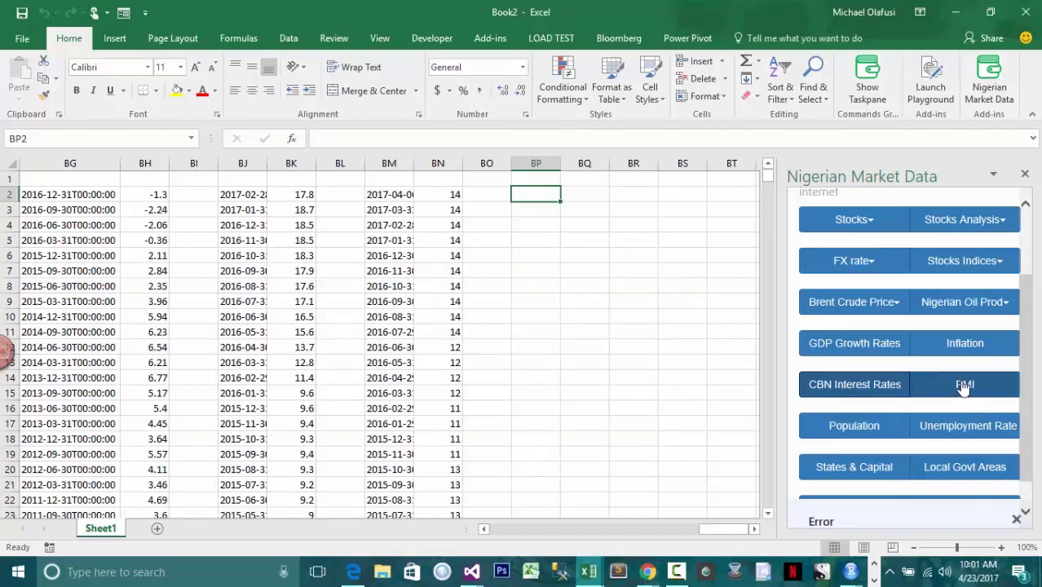
click(1016, 519)
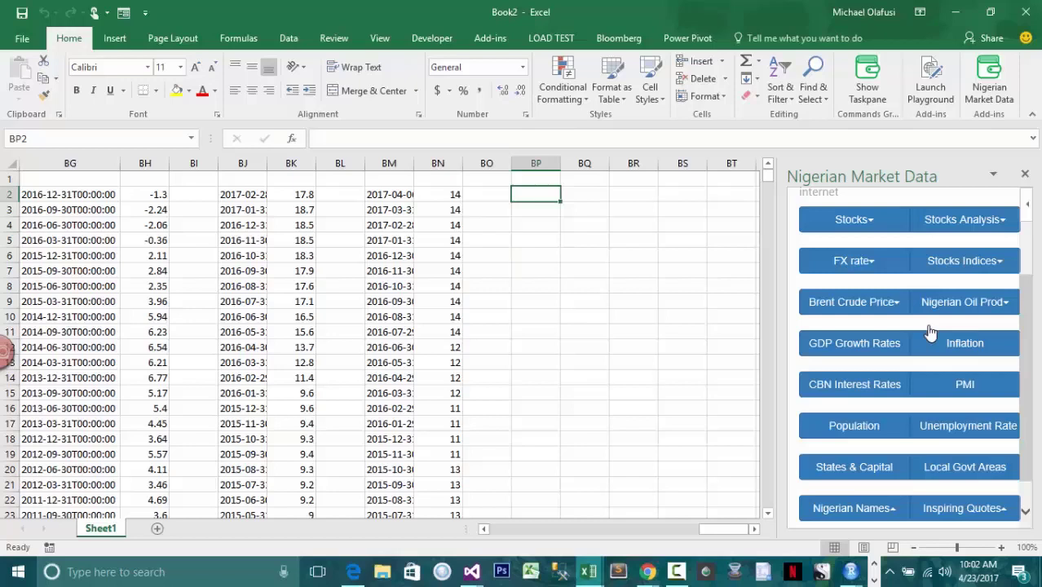
click(975, 389)
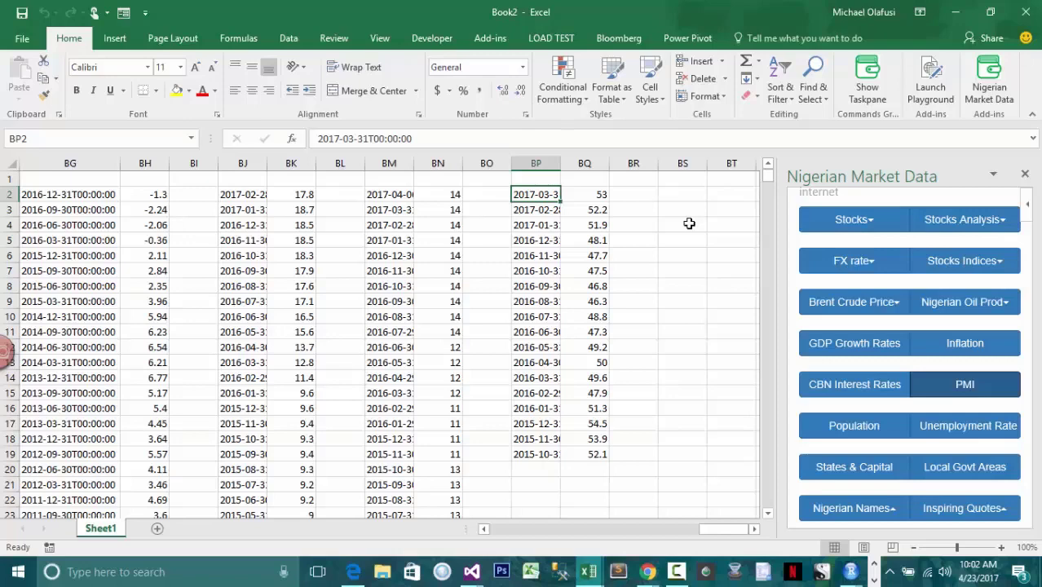
Insert the Nigerian population records starting in cell BS2
click(681, 197)
click(854, 426)
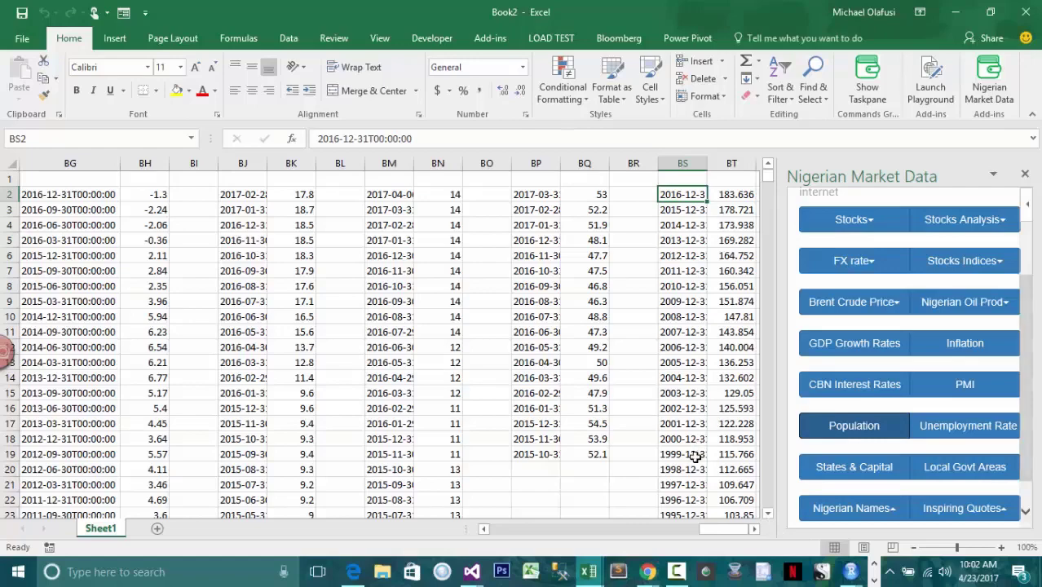
key(alt+Tab)
key(alt+Tab)
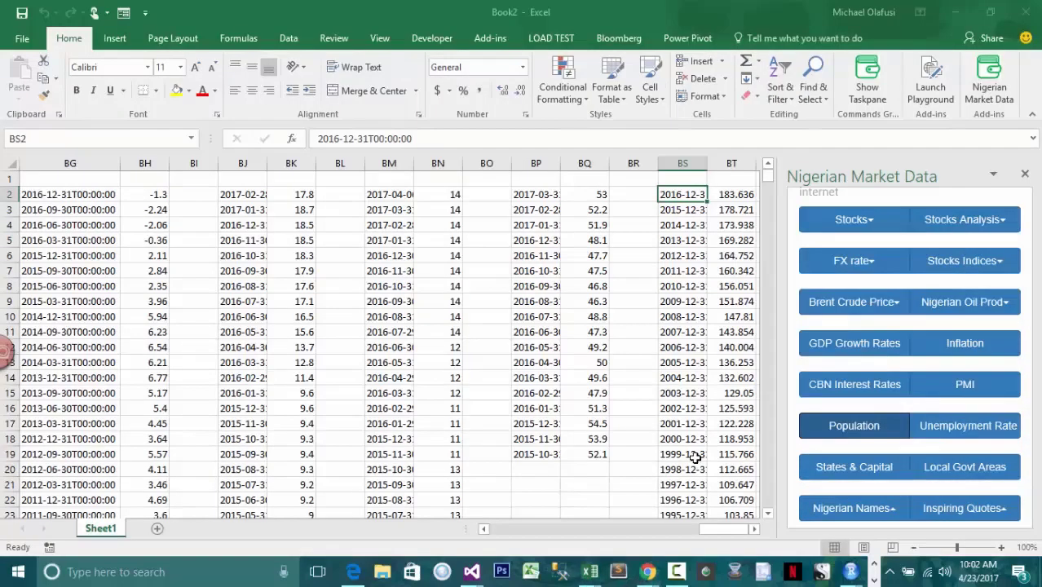
Insert the Nigerian unemployment rate records starting in cell BV2
key(Right)
key(Right)
key(Right)
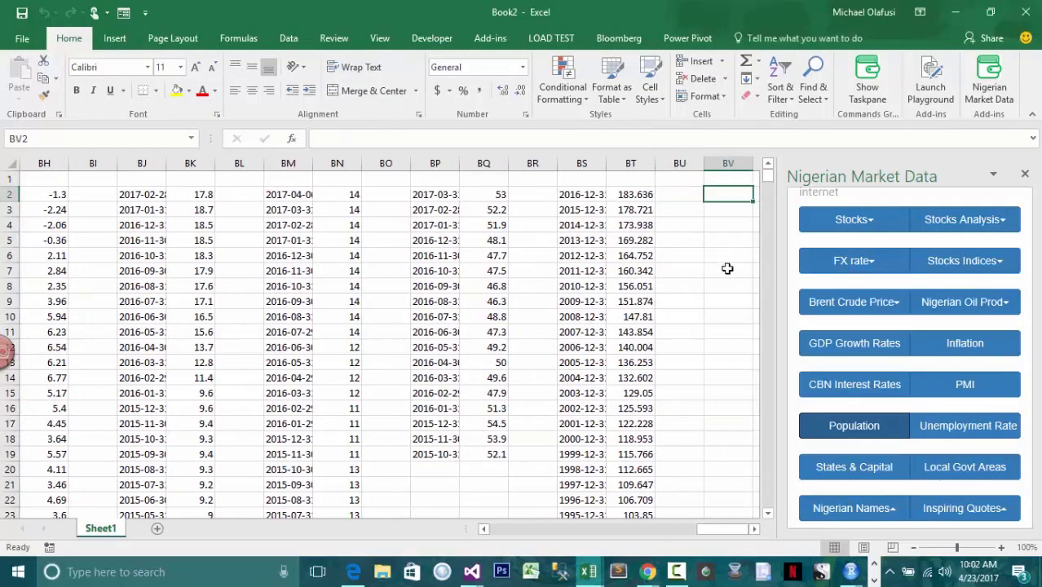
click(937, 429)
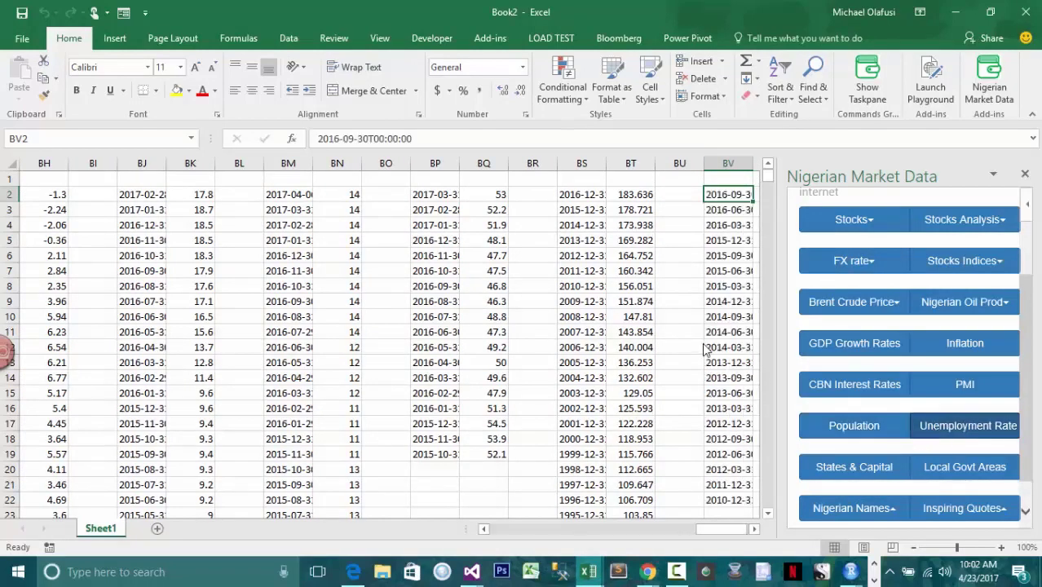
key(alt+Tab)
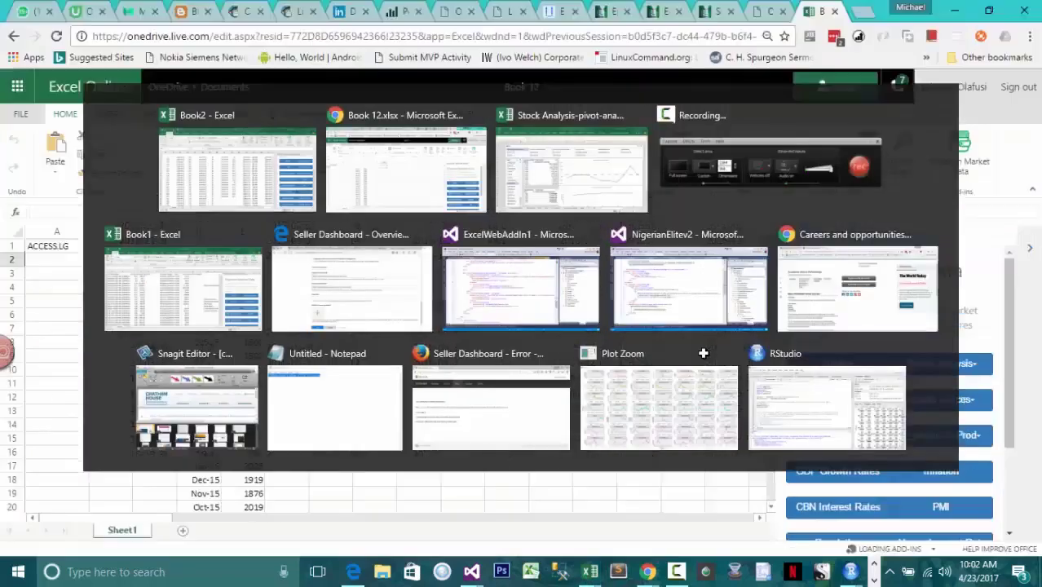
key(alt+Tab)
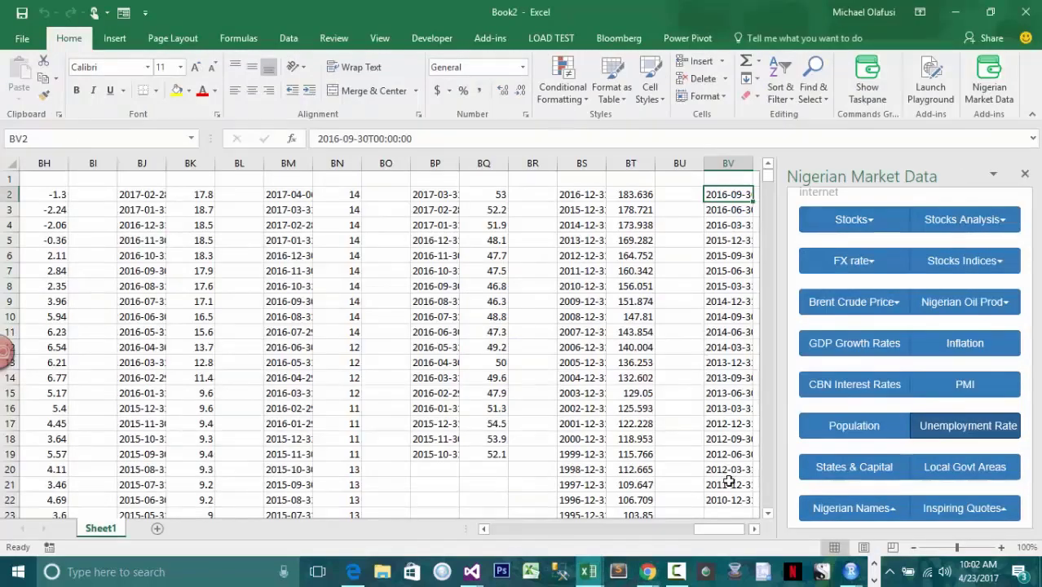
Insert the list of Nigerian states and capitals starting in cell BY2 and fit column BY to the state names
click(754, 529)
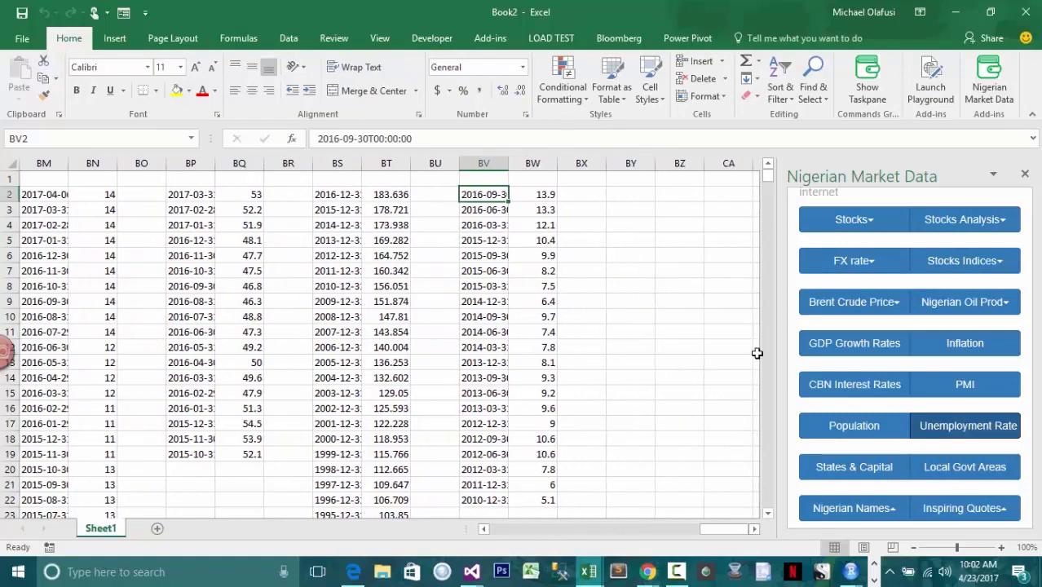
click(630, 193)
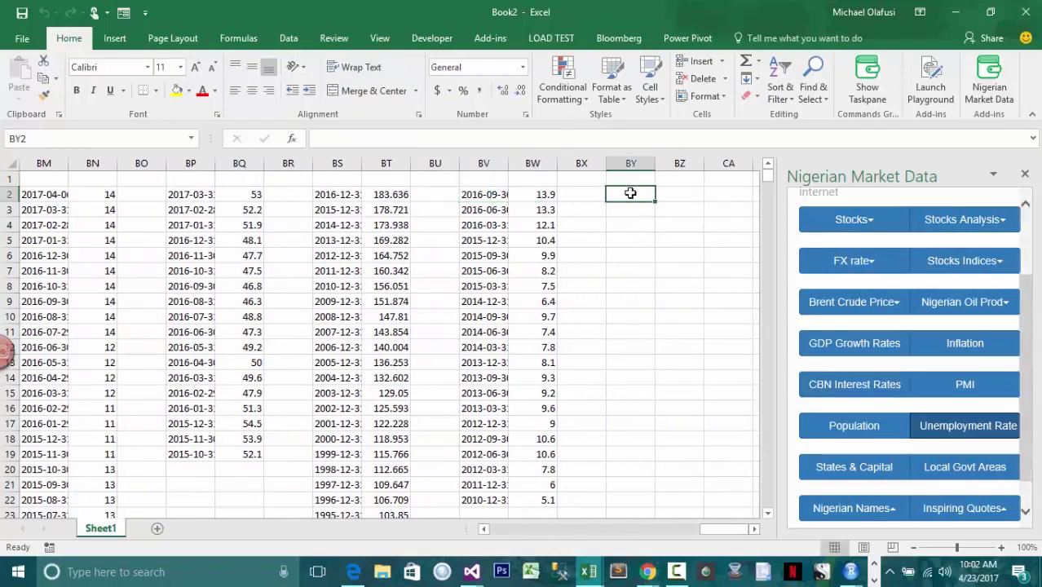
click(825, 466)
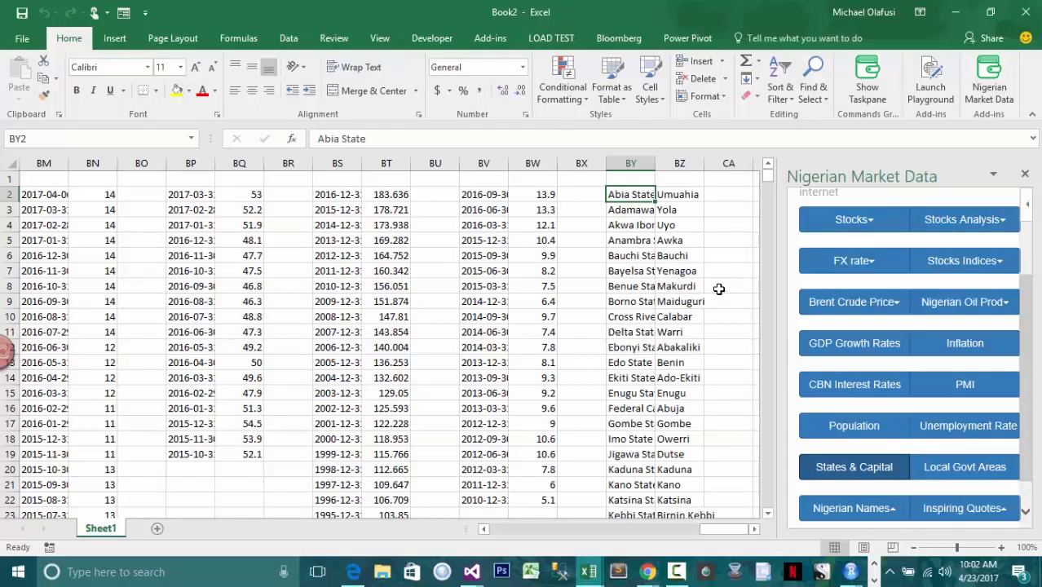
key(alt+Tab)
key(alt+Tab)
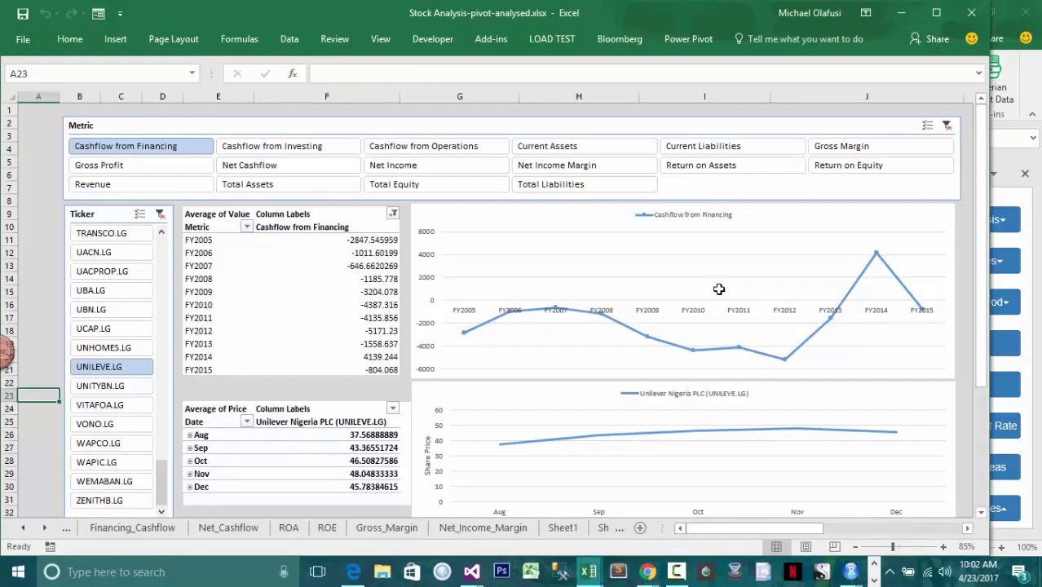
key(alt+Tab)
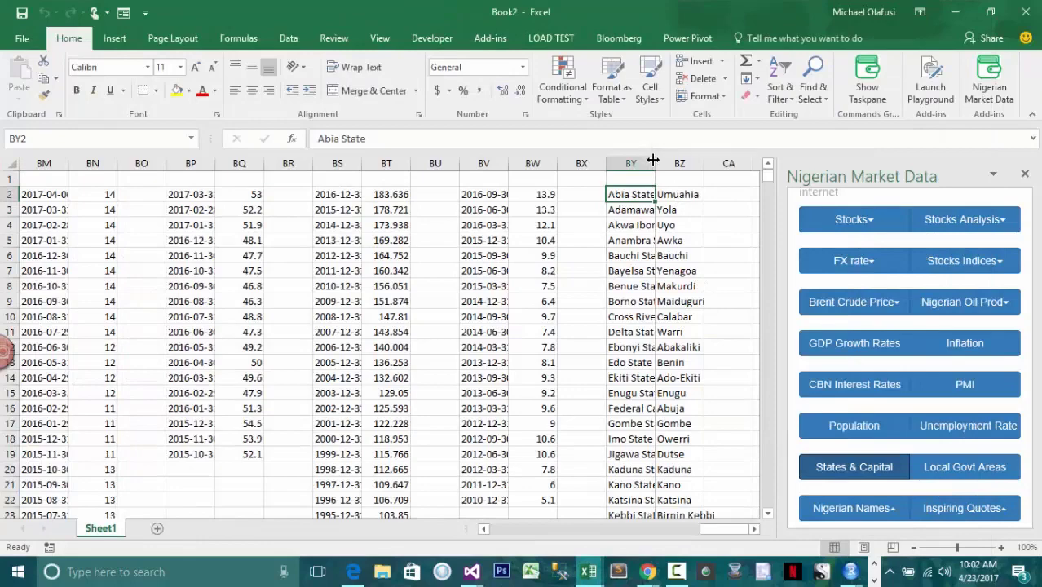
double_click(653, 160)
Insert the list of local government areas by state starting in cell CB2 and fit column CB to its contents
key(Right)
key(Right)
key(Right)
key(Right)
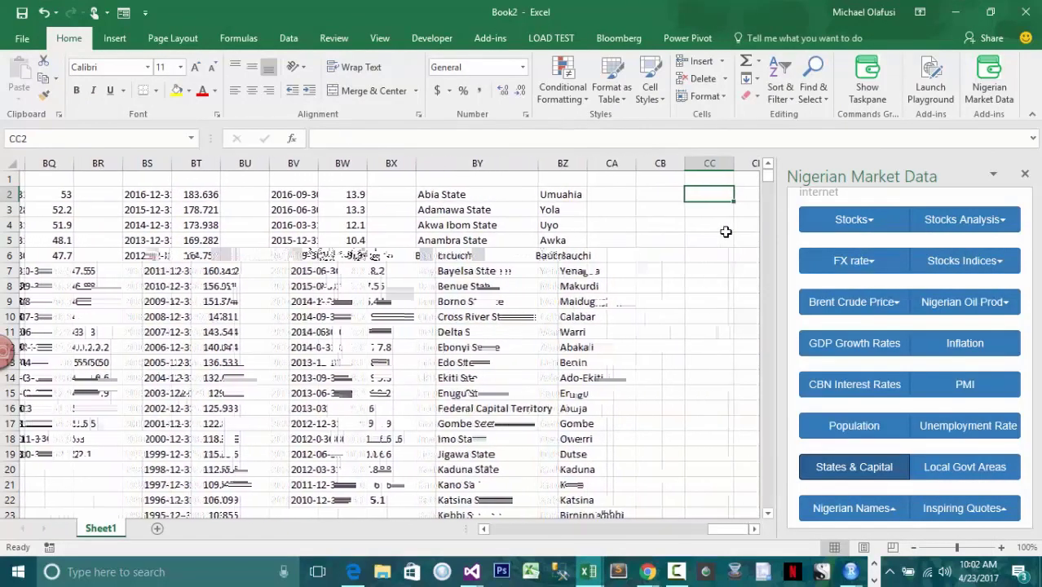
click(672, 194)
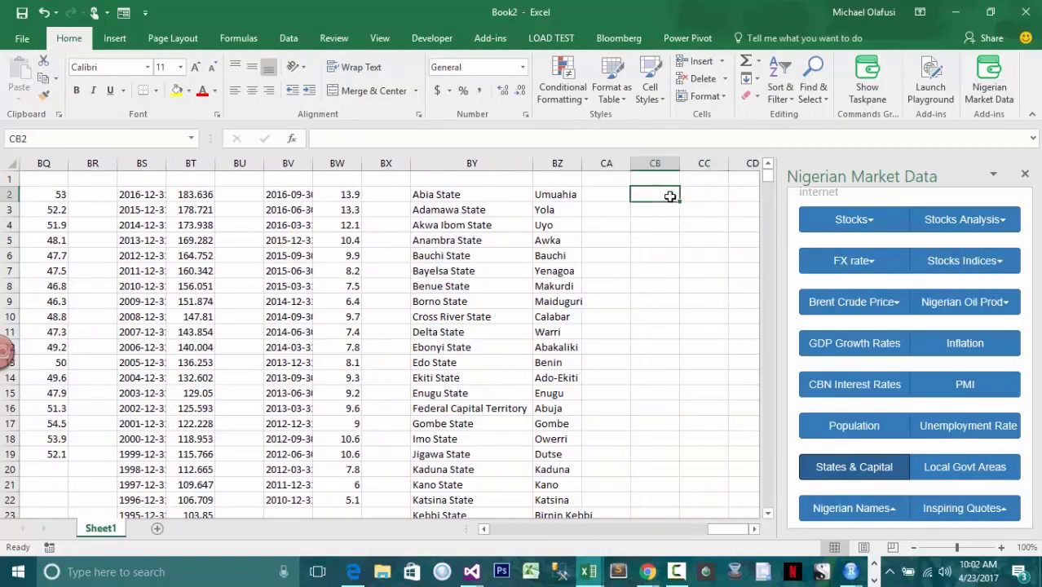
click(977, 466)
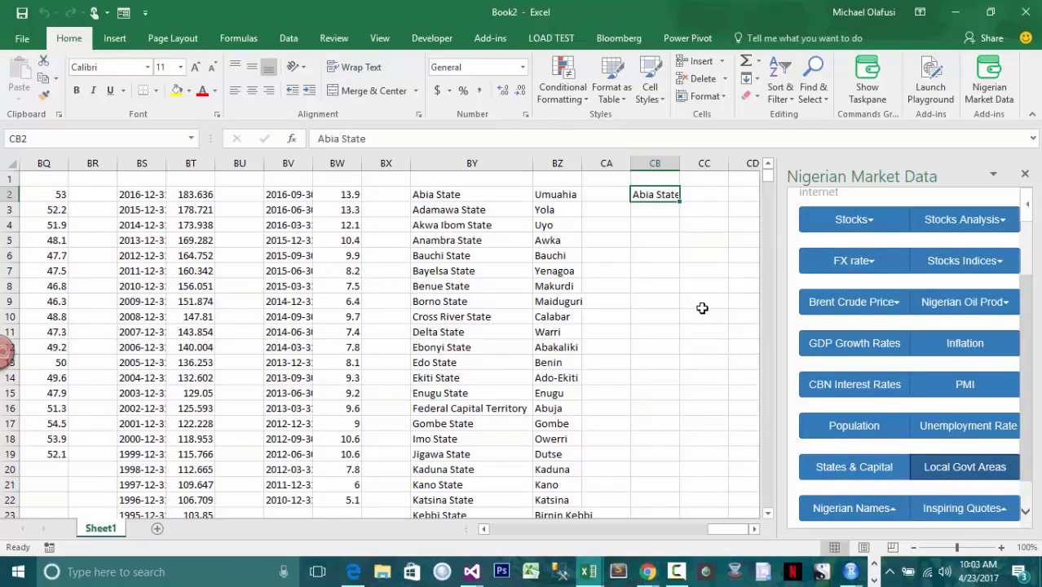
double_click(678, 156)
Insert just one Nigerian name in cell CF2
key(Right)
key(Right)
key(Right)
key(Right)
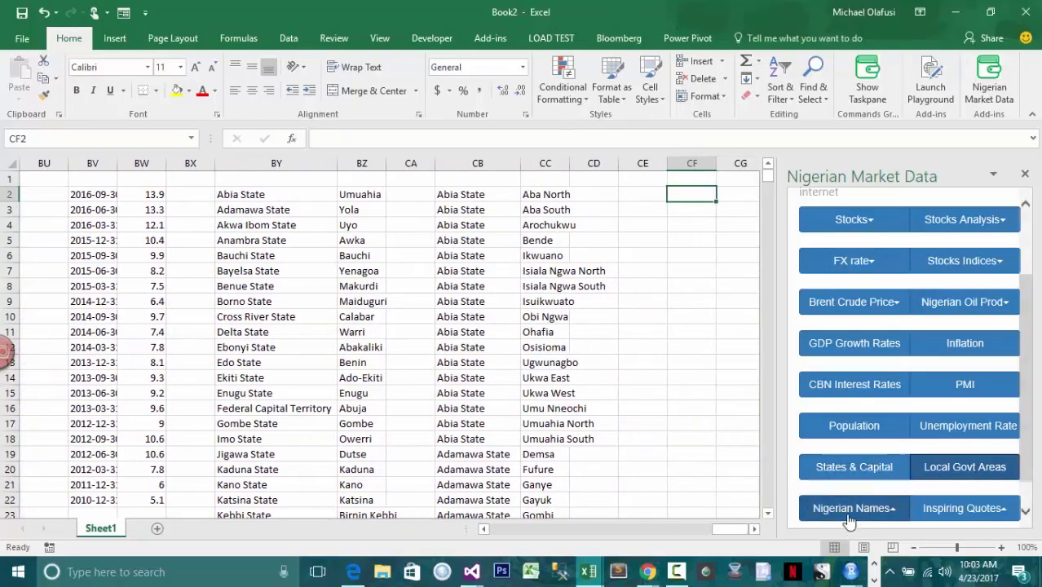
click(852, 510)
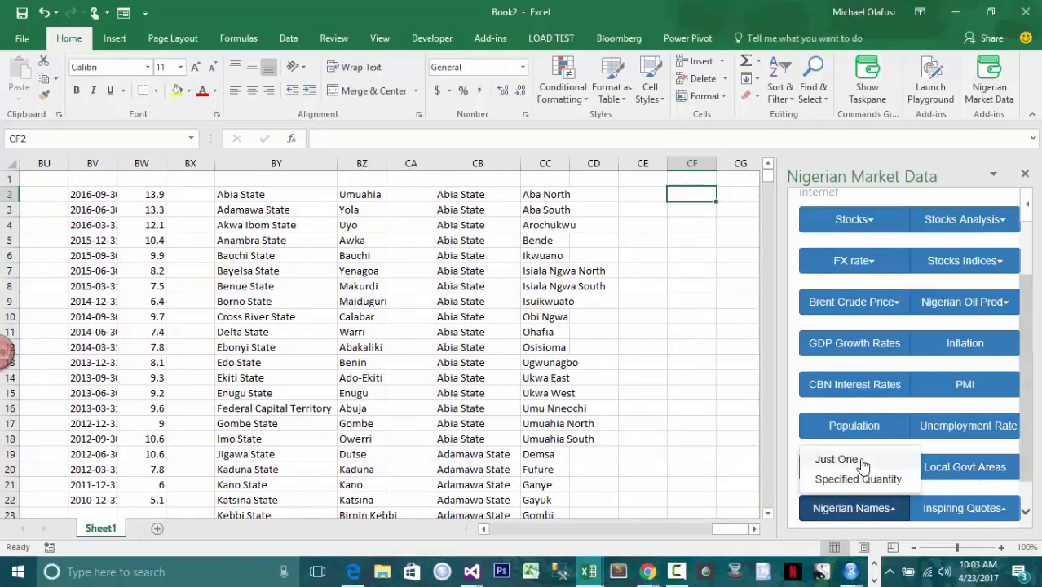
click(837, 460)
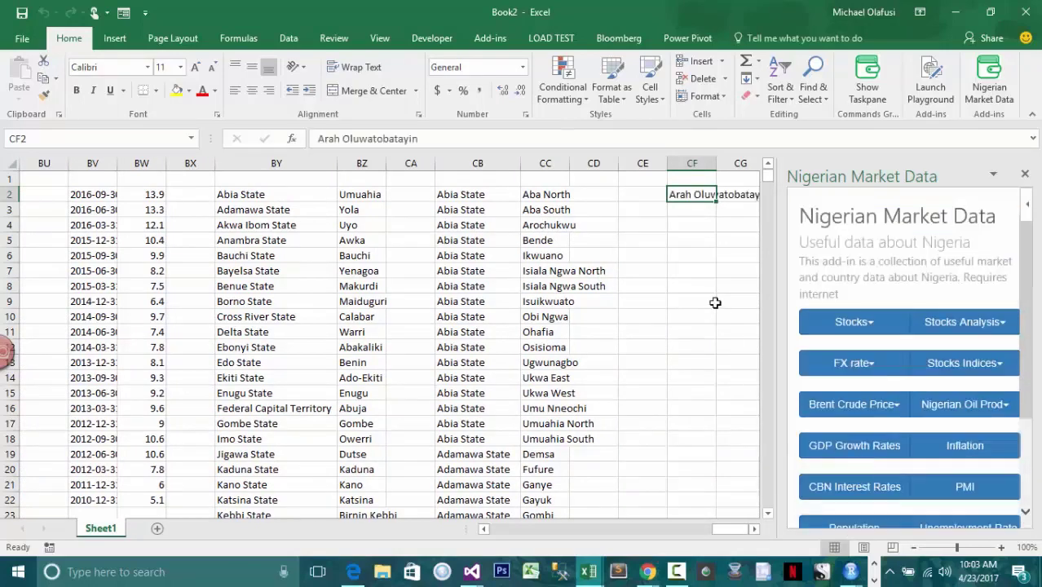
key(alt+Tab)
key(alt+Tab)
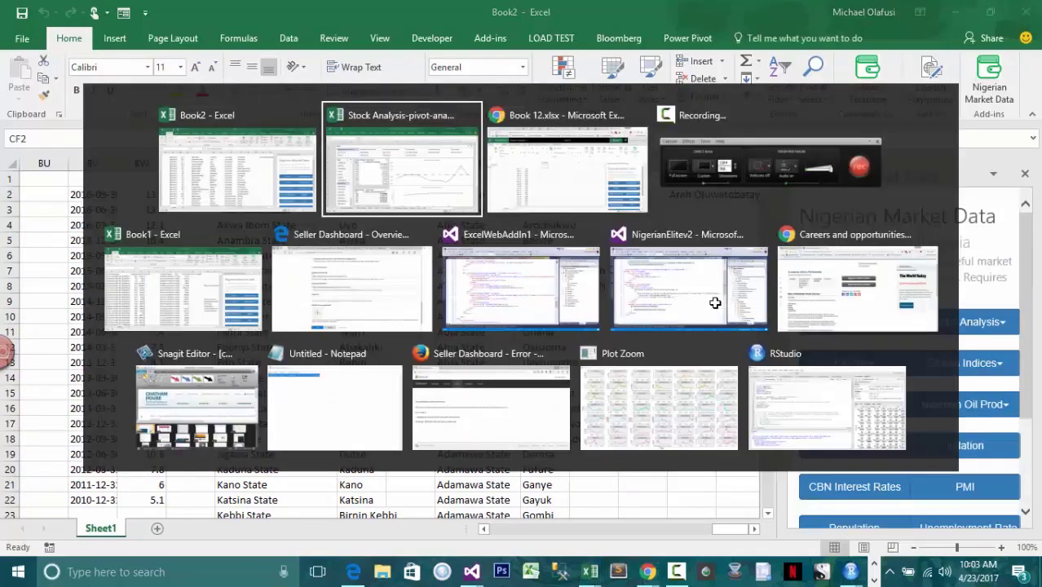
Enter 6 in cell CF4 and insert that specified quantity of Nigerian names starting from the same cell
key(alt+Tab)
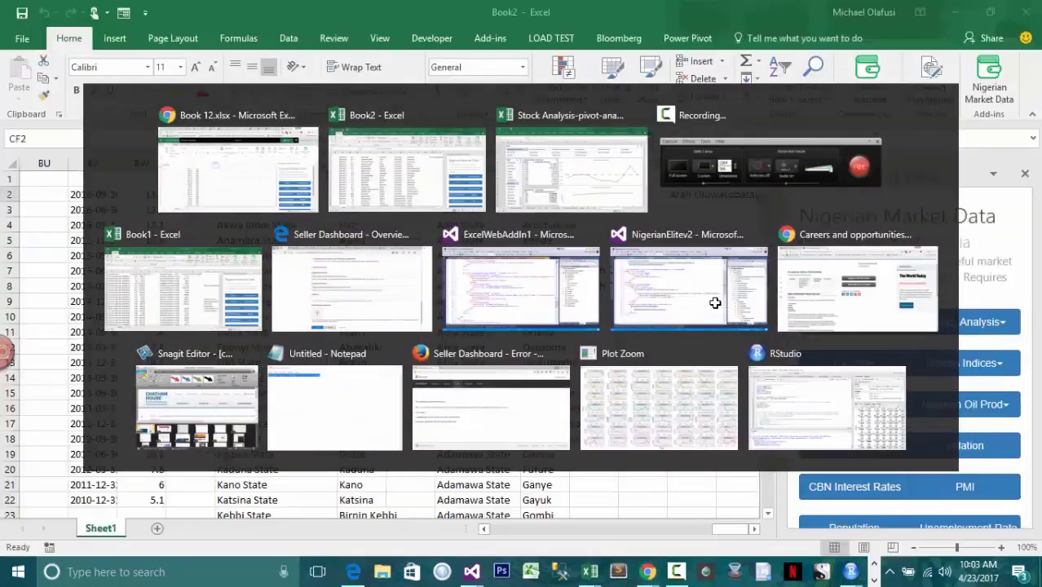
key(Right)
key(Right)
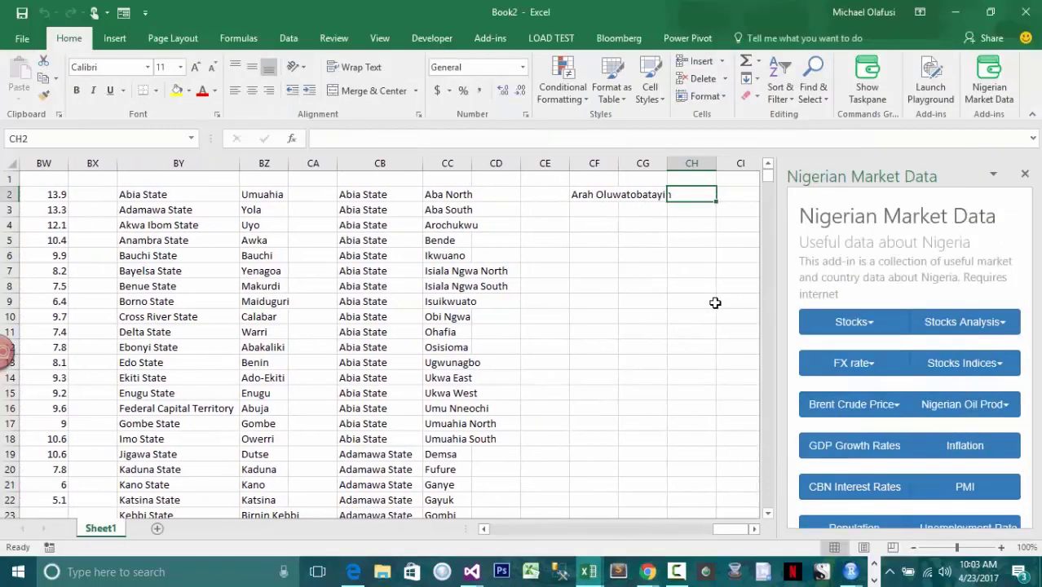
click(601, 224)
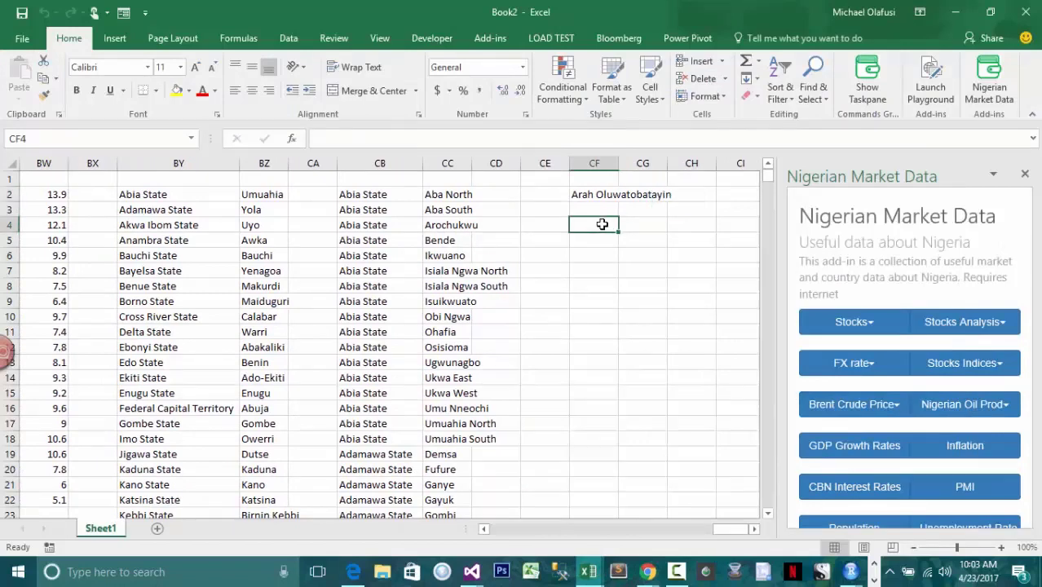
text(6)
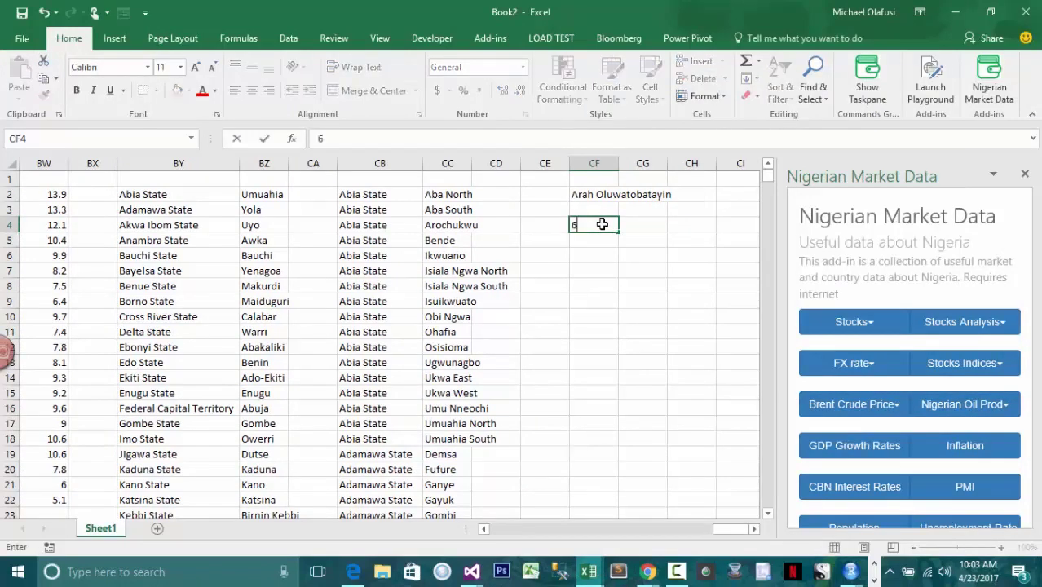
click(601, 224)
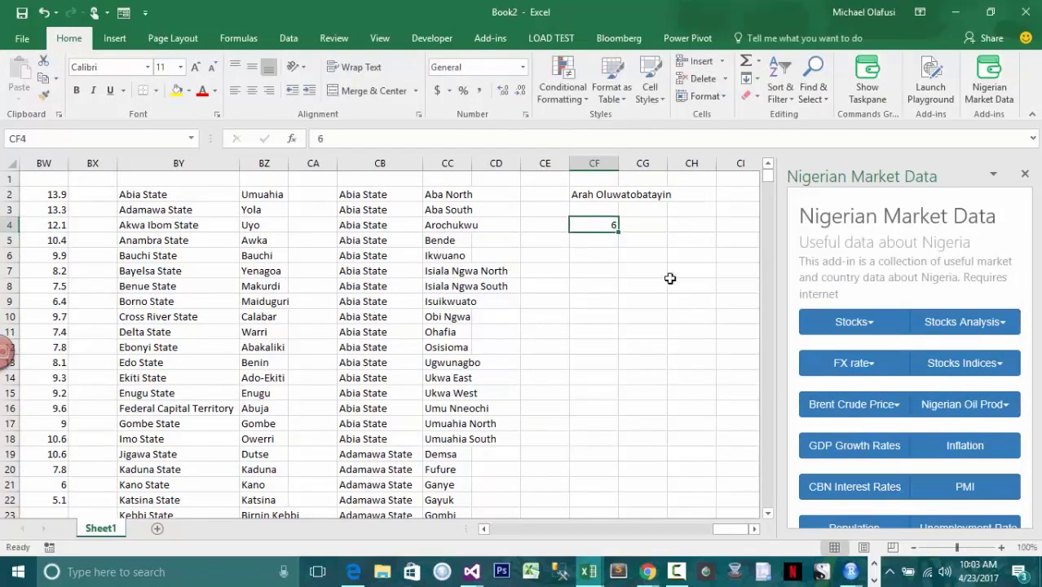
click(858, 488)
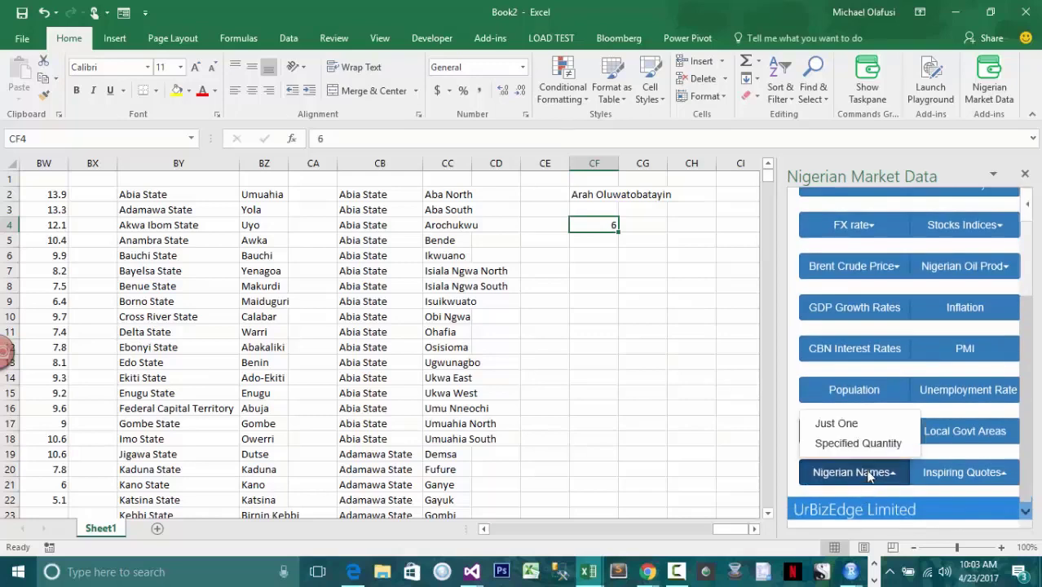
click(851, 443)
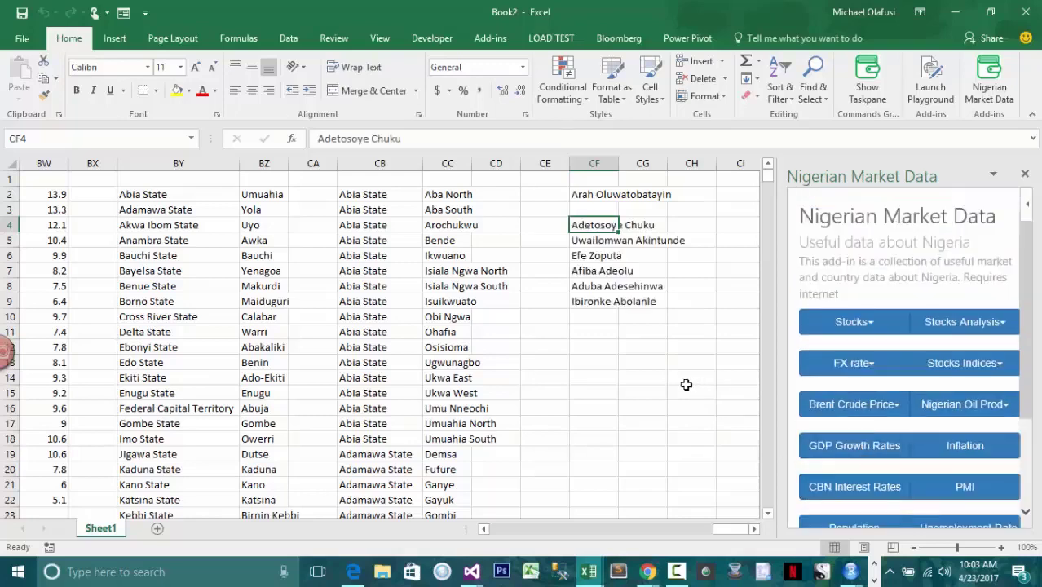
Insert just one inspiring quote in cell CJ2, to the right of the Nigerian names
scroll(811, 406, down, 3)
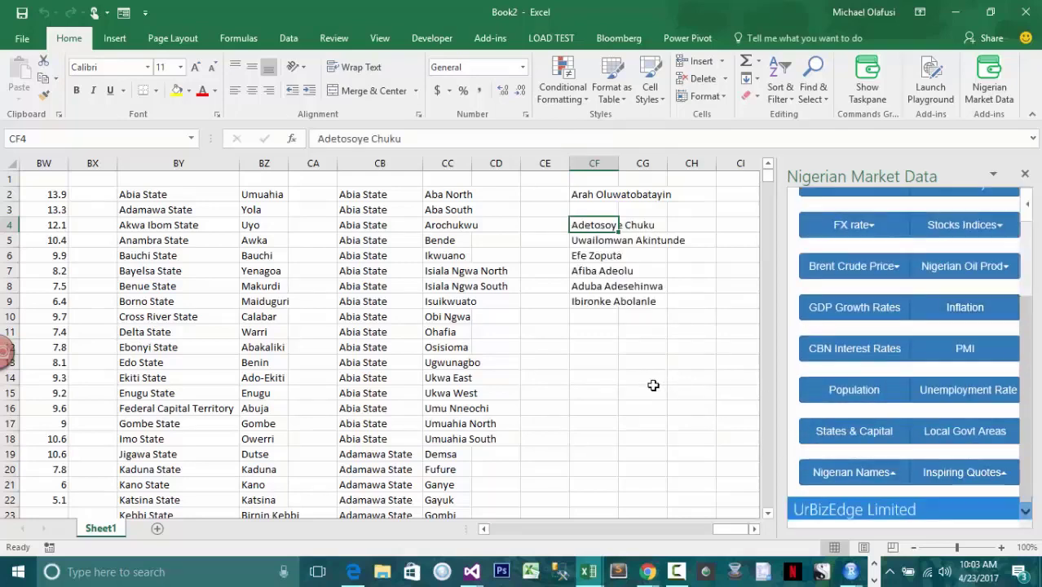
click(624, 361)
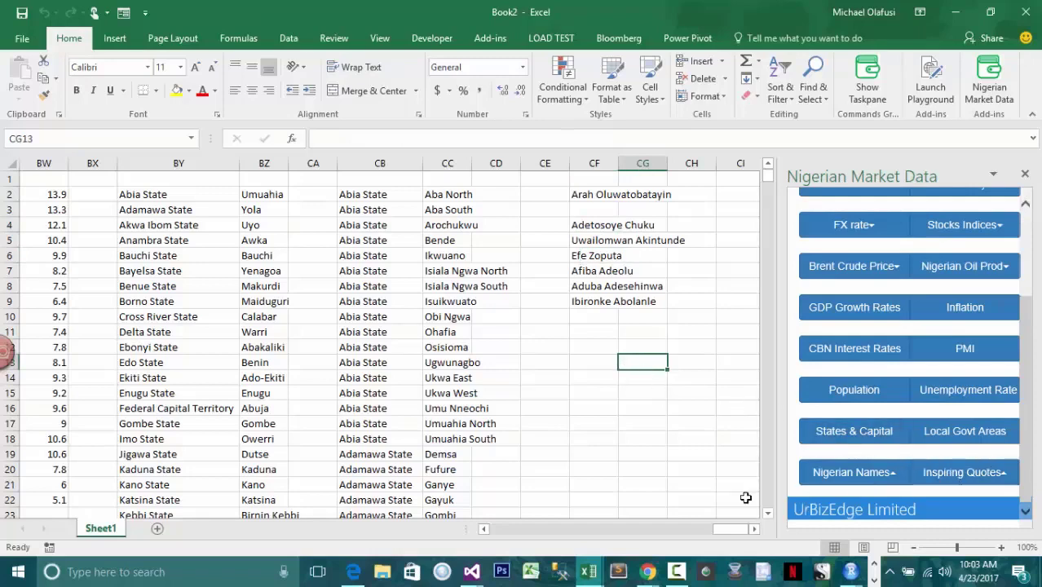
key(Right)
key(Right)
key(Right)
key(Right)
key(Right)
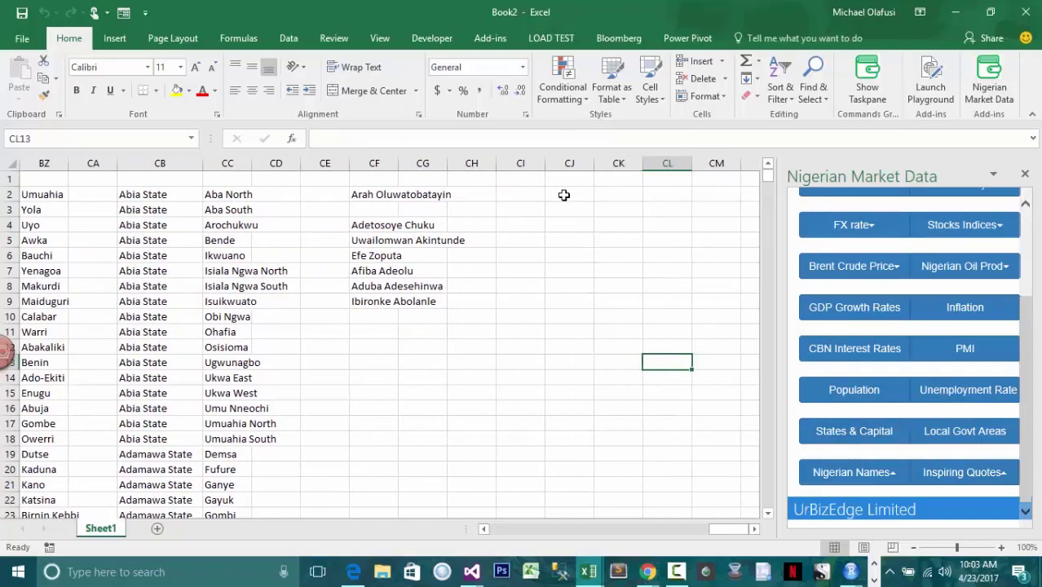
click(563, 195)
click(993, 483)
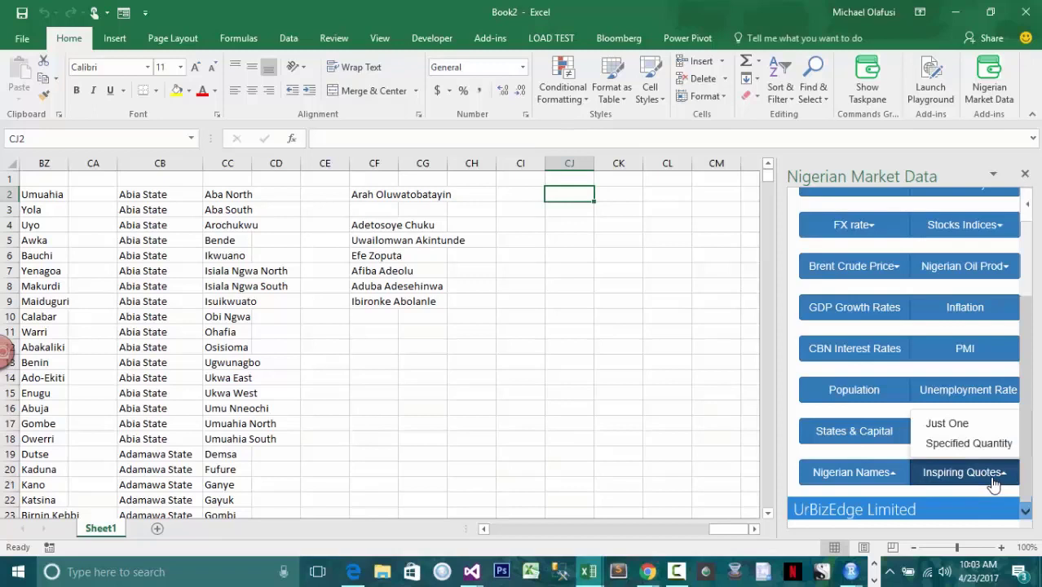
click(947, 424)
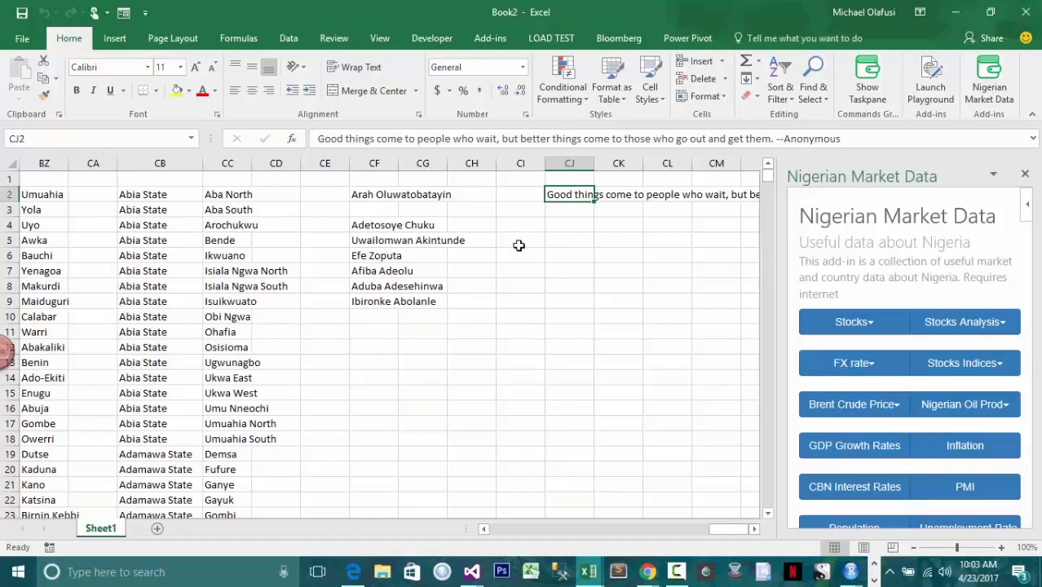
Enter 10 in cell CJ4 and insert that specified quantity of inspiring quotes starting from the same cell
click(582, 220)
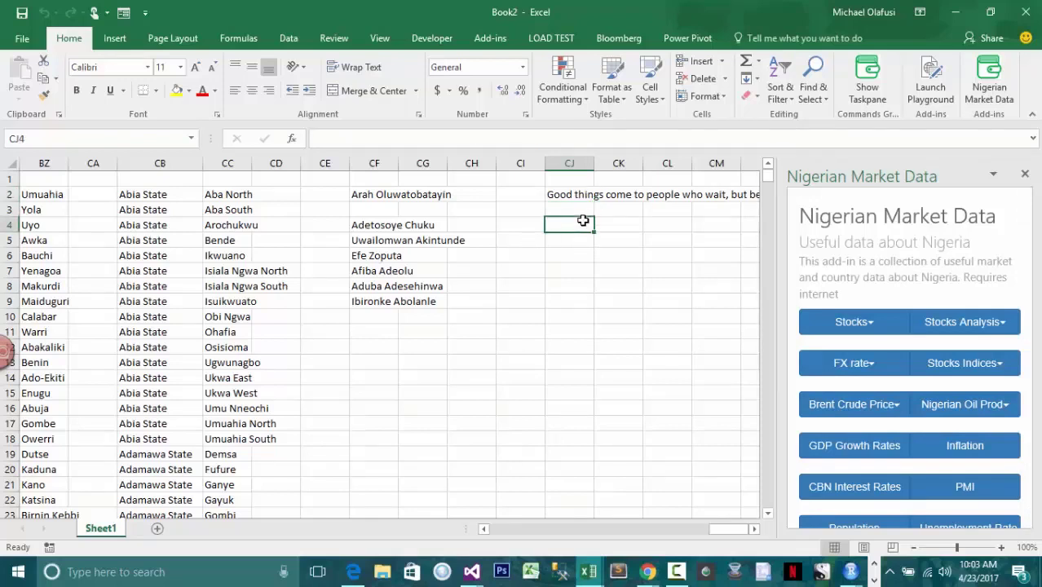
text(10)
key(Return)
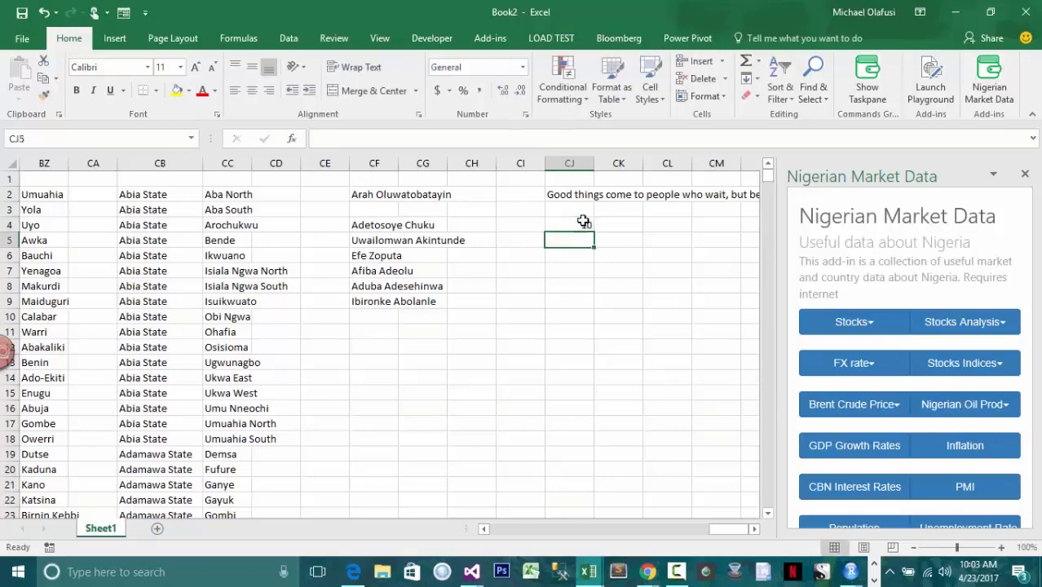
click(583, 222)
scroll(900, 453, down, 3)
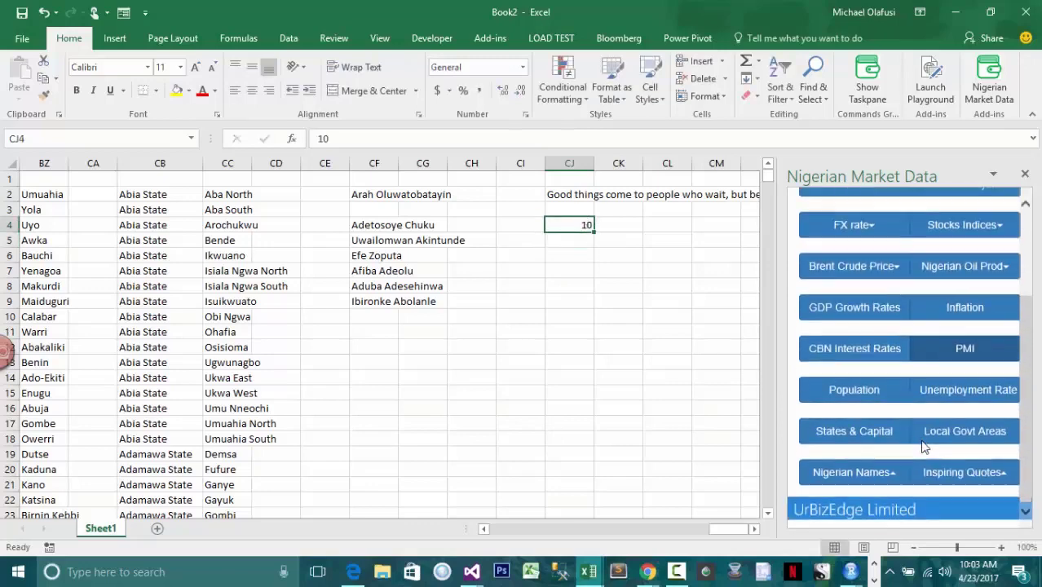
click(964, 472)
click(968, 443)
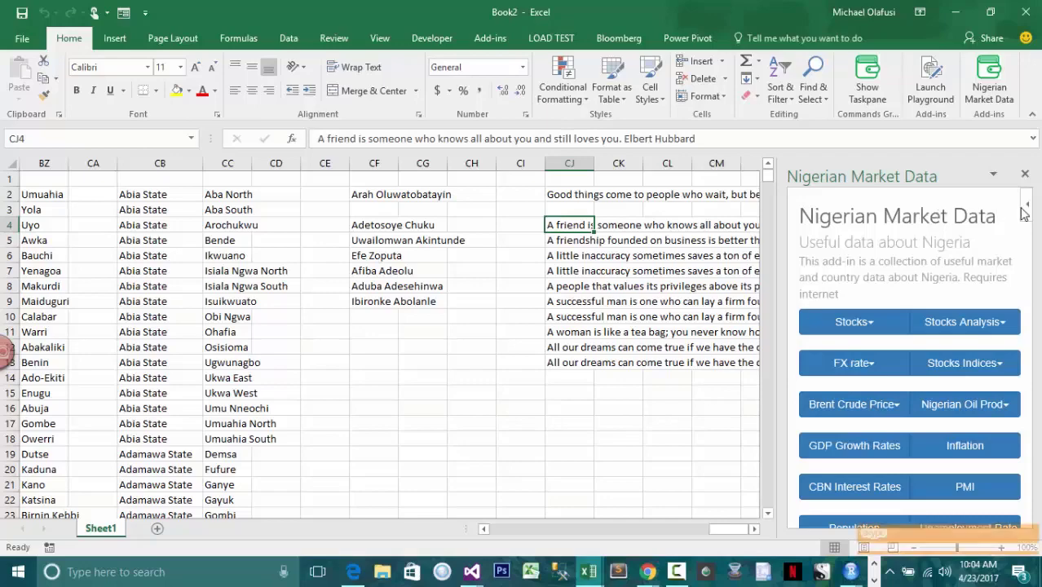
key(alt+Tab)
key(alt+Tab)
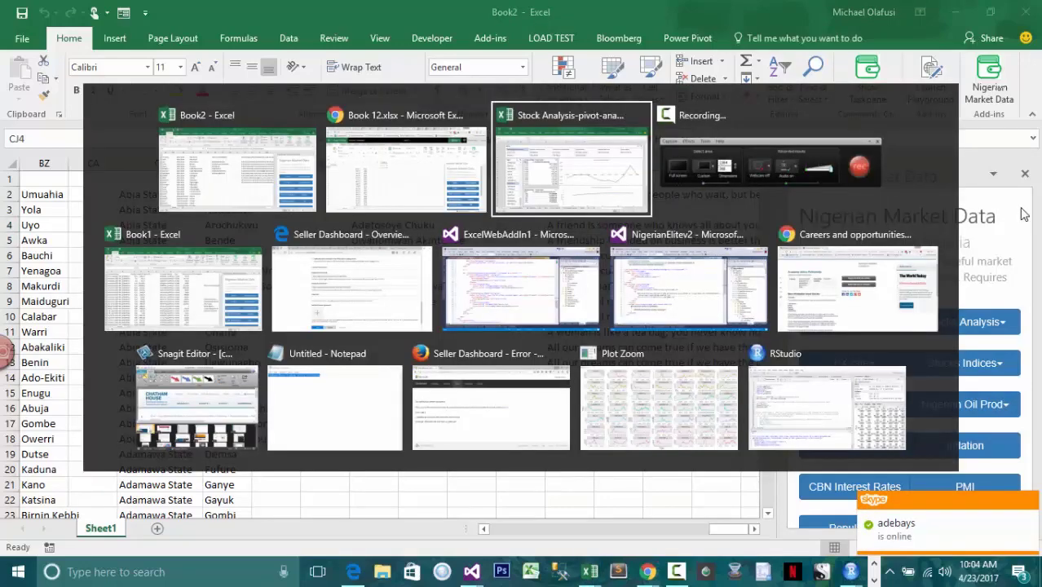
key(alt+shift+Tab)
key(alt+Tab)
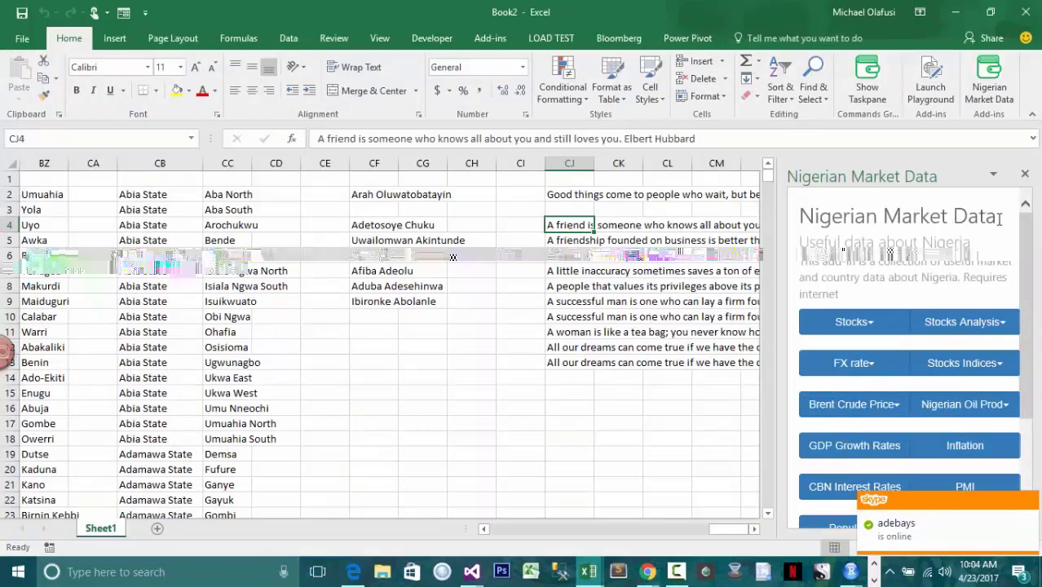
Open the add-in's support page in the browser and examine the support contact and the example date formats for general and oil production data
click(1025, 204)
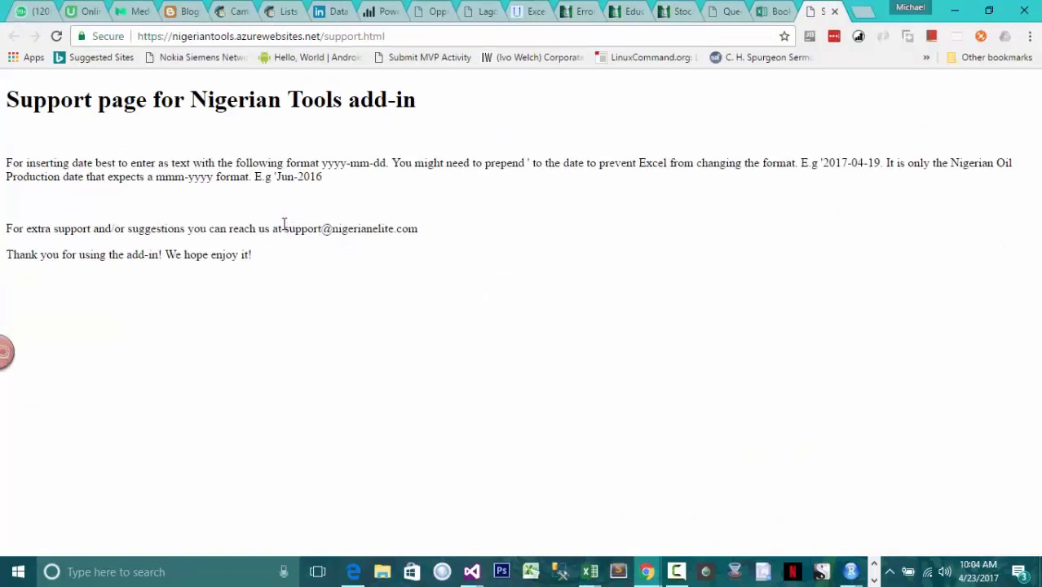
drag(282, 228, 420, 235)
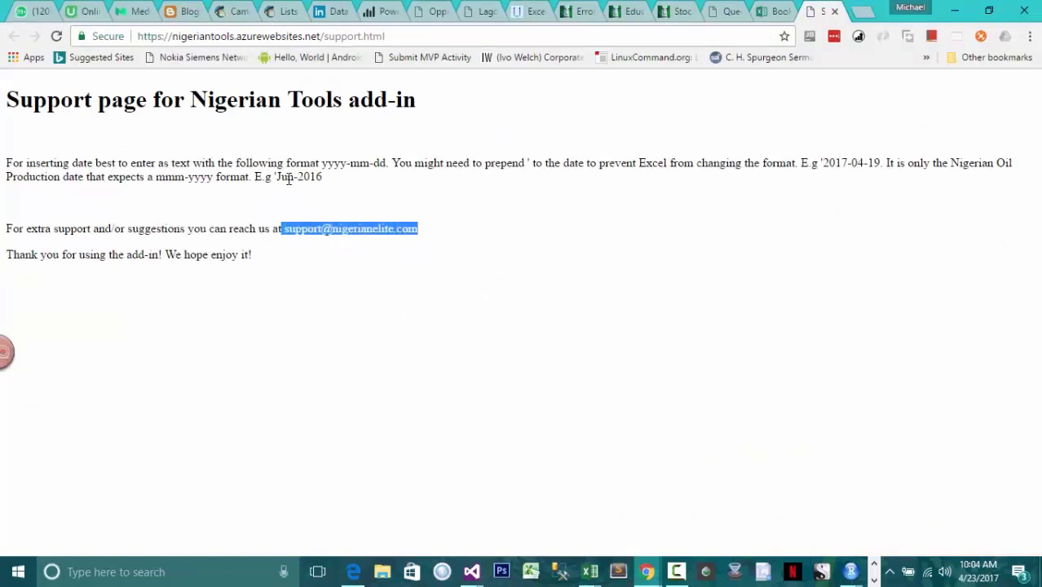
drag(324, 180, 274, 177)
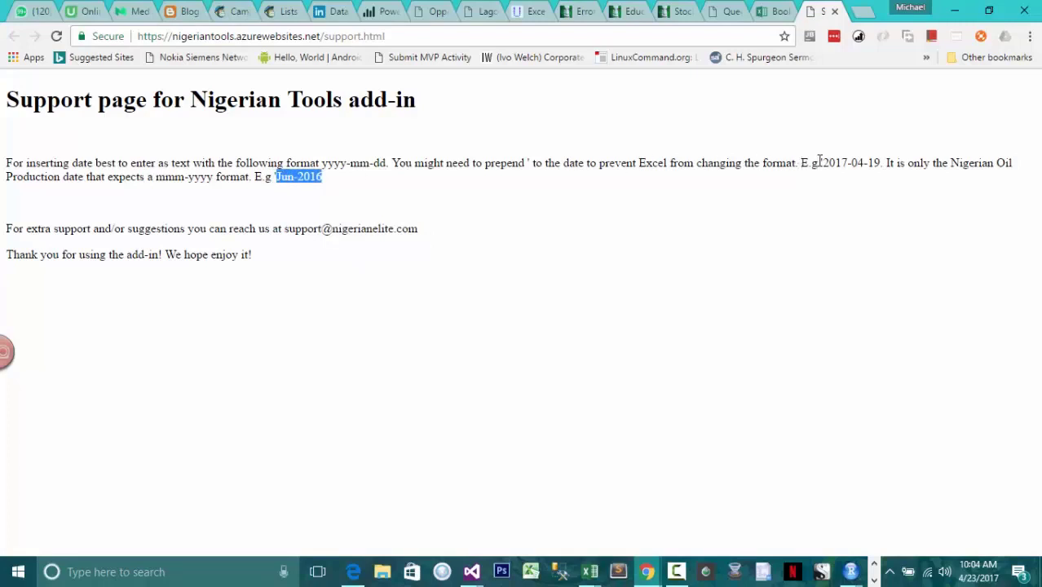
drag(825, 163, 879, 164)
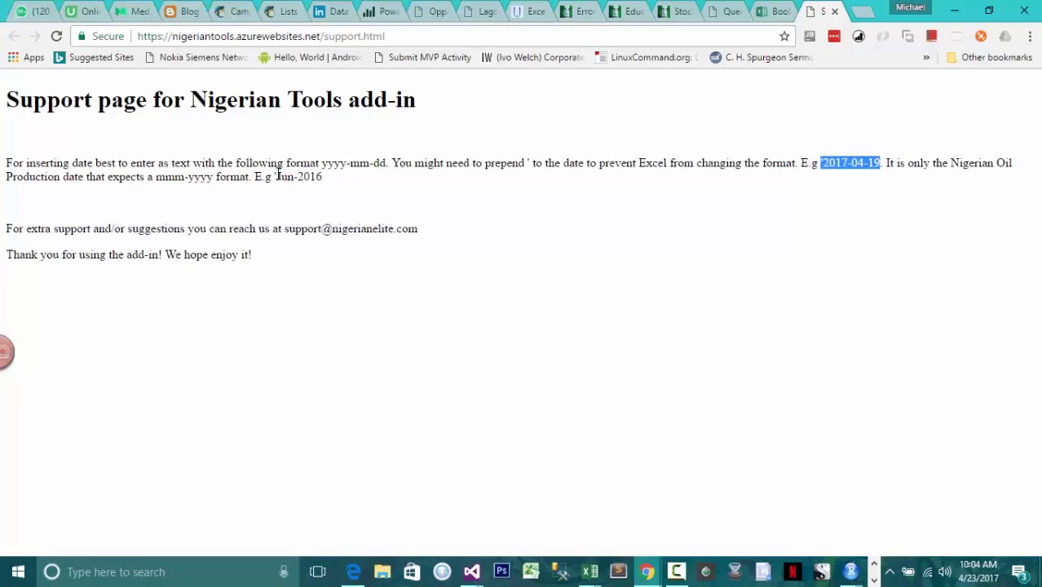
drag(278, 174, 319, 177)
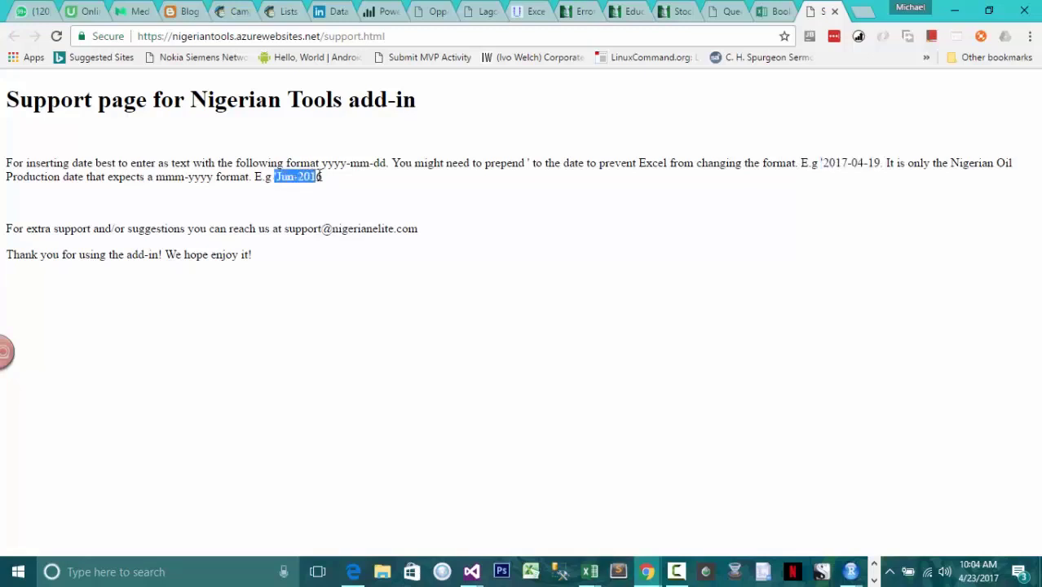
click(480, 238)
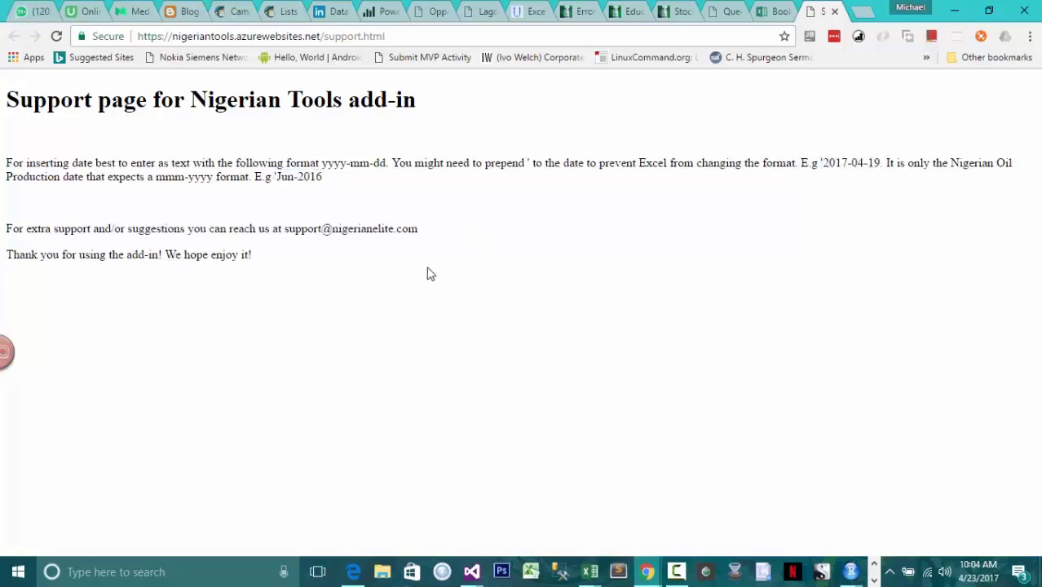